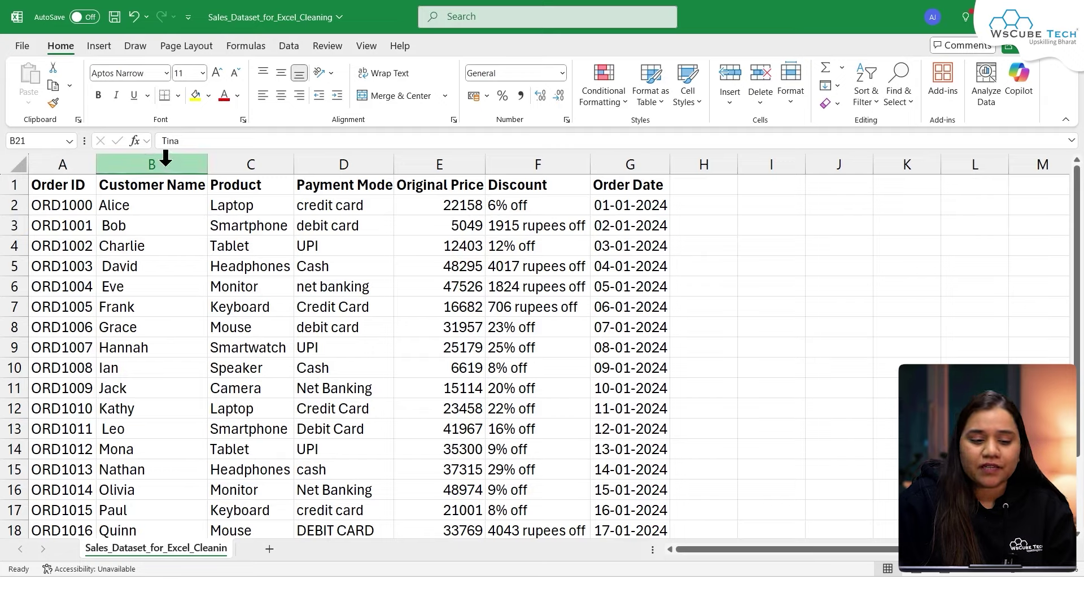
# Inspect the first entries under the Customer Name header for inconsistent leading spaces.
pyautogui.click(119, 192)
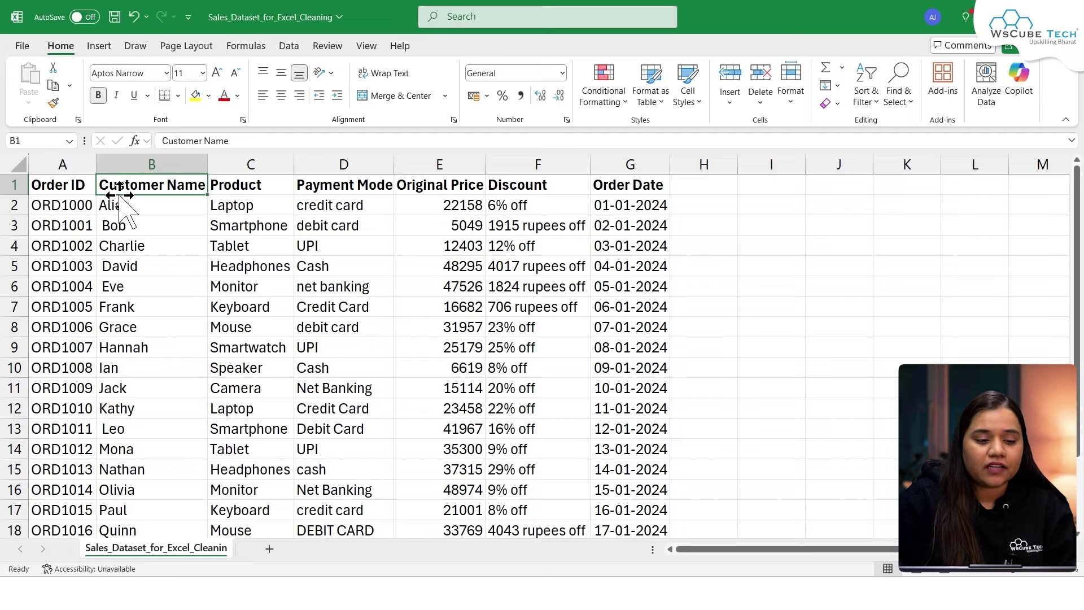
pyautogui.click(120, 206)
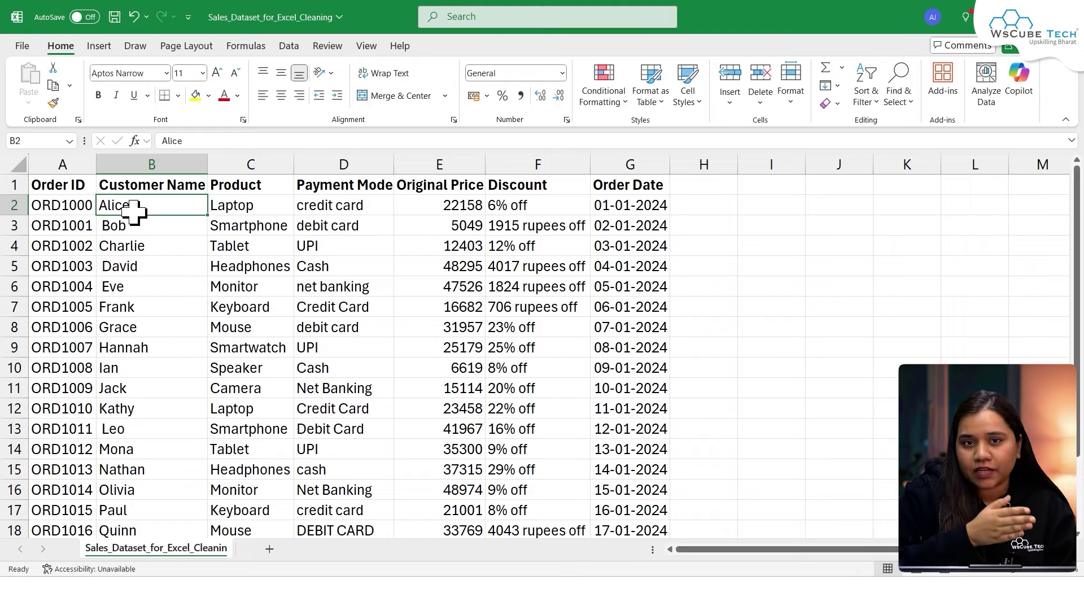
pyautogui.moveTo(134, 212); pyautogui.dragTo(133, 225)
pyautogui.click(124, 226)
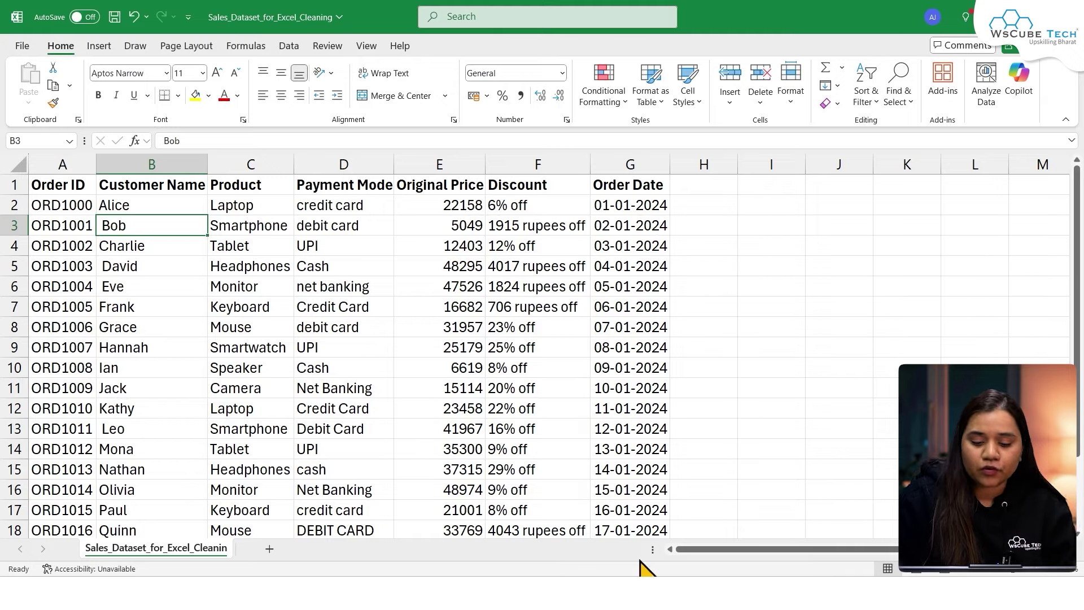
# Switch to ChatGPT and begin the prompt "In a dataset in excel I have a range on rows where the name of the column is customer name".
pyautogui.moveTo(621, 593)
pyautogui.click(621, 525)
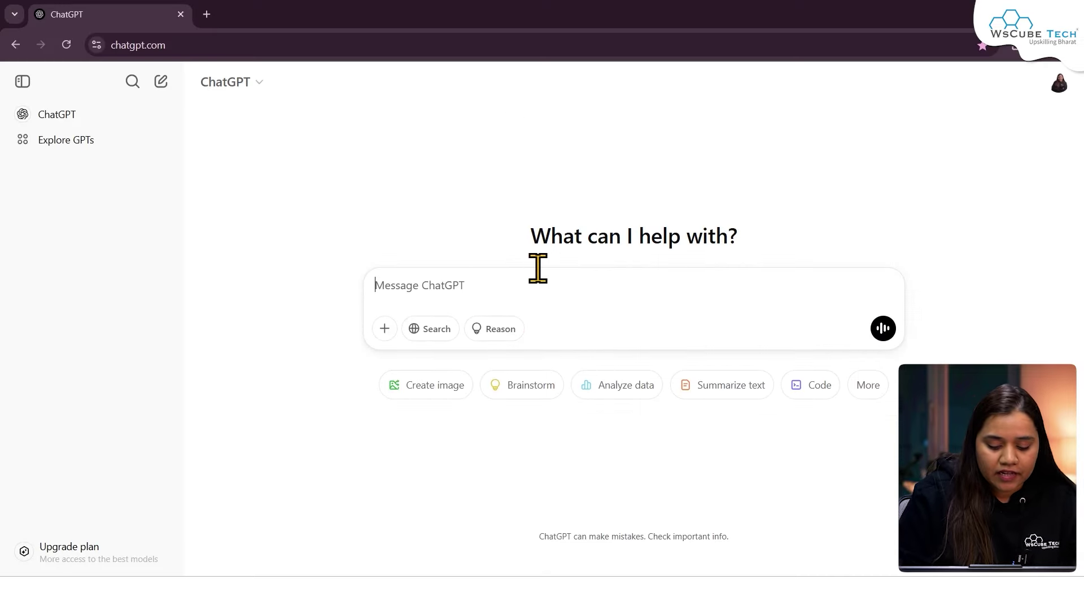
pyautogui.write('In a da')
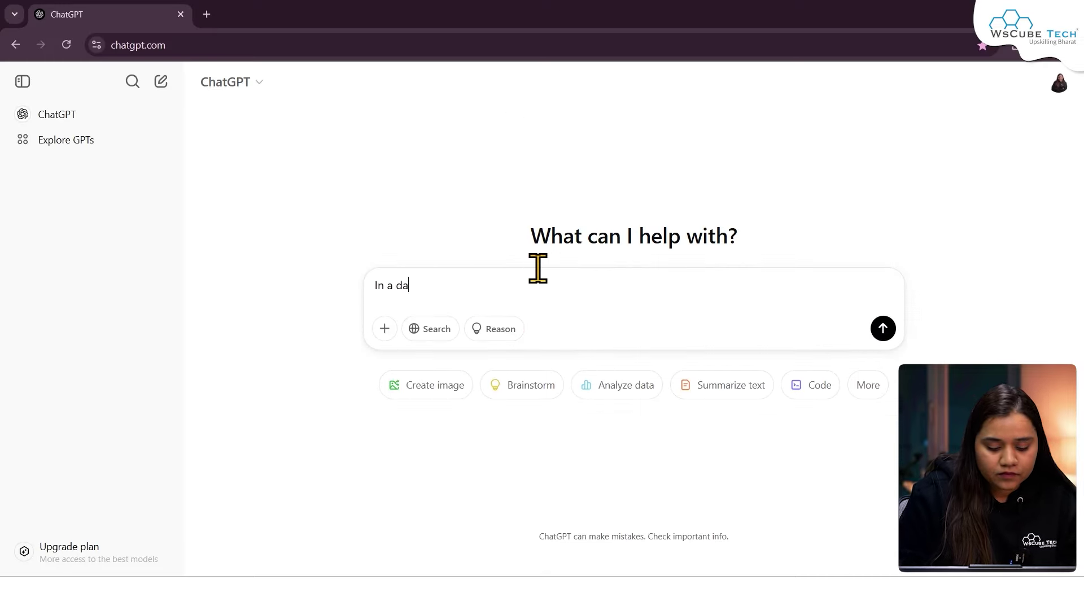
pyautogui.write('taset in exc')
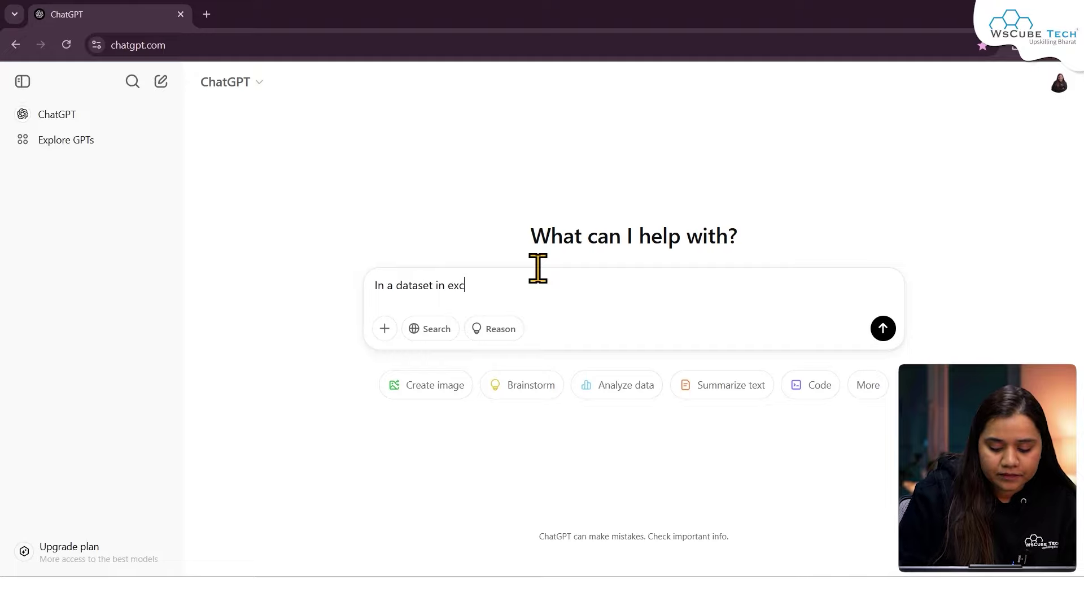
pyautogui.write('el I have a range on rows wh')
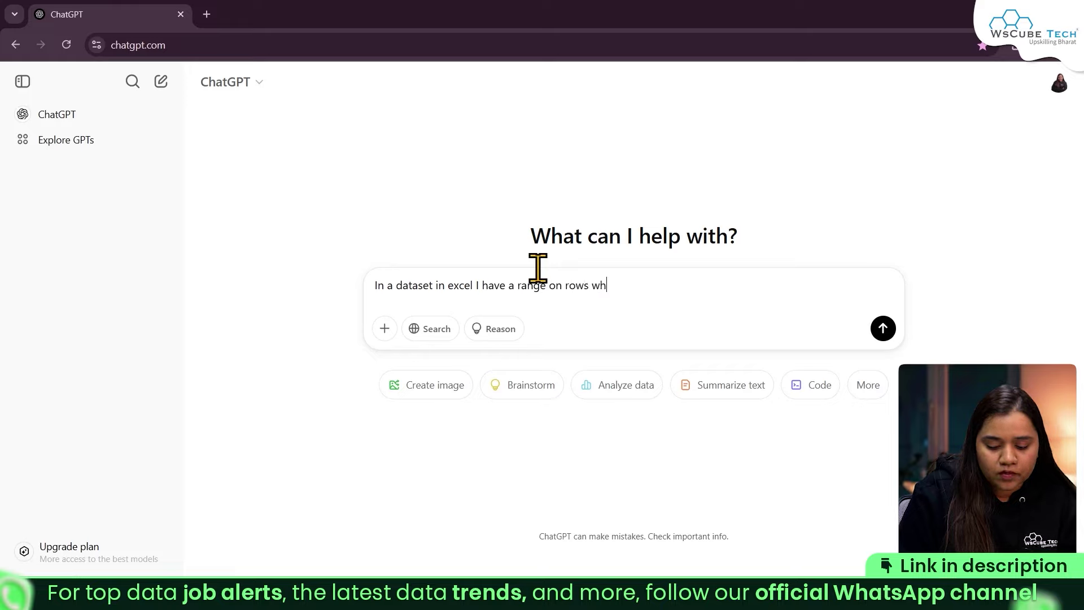
pyautogui.write('ere ')
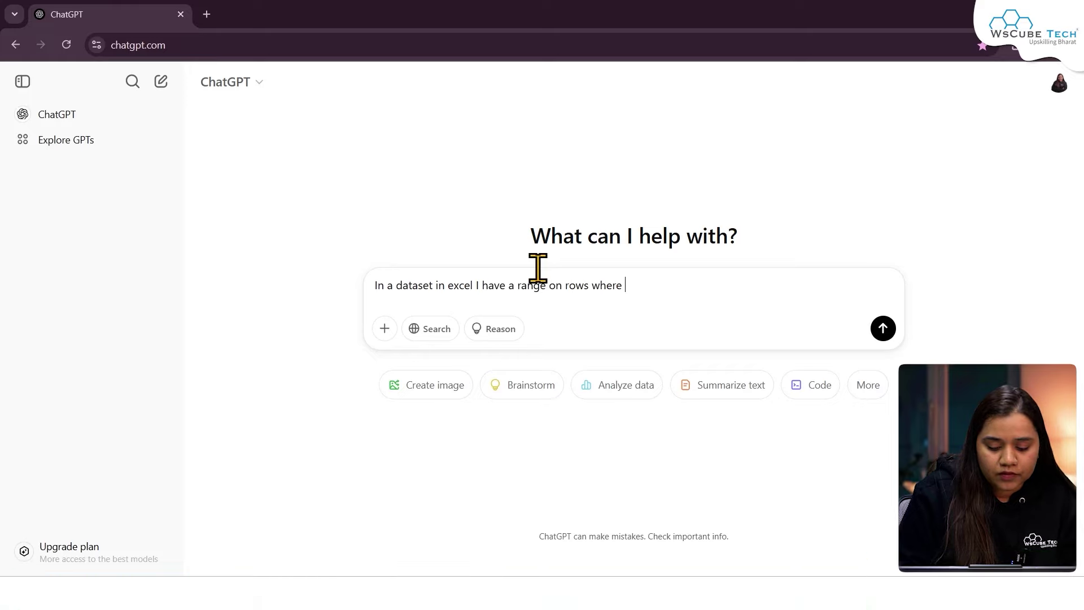
pyautogui.write('the name of th')
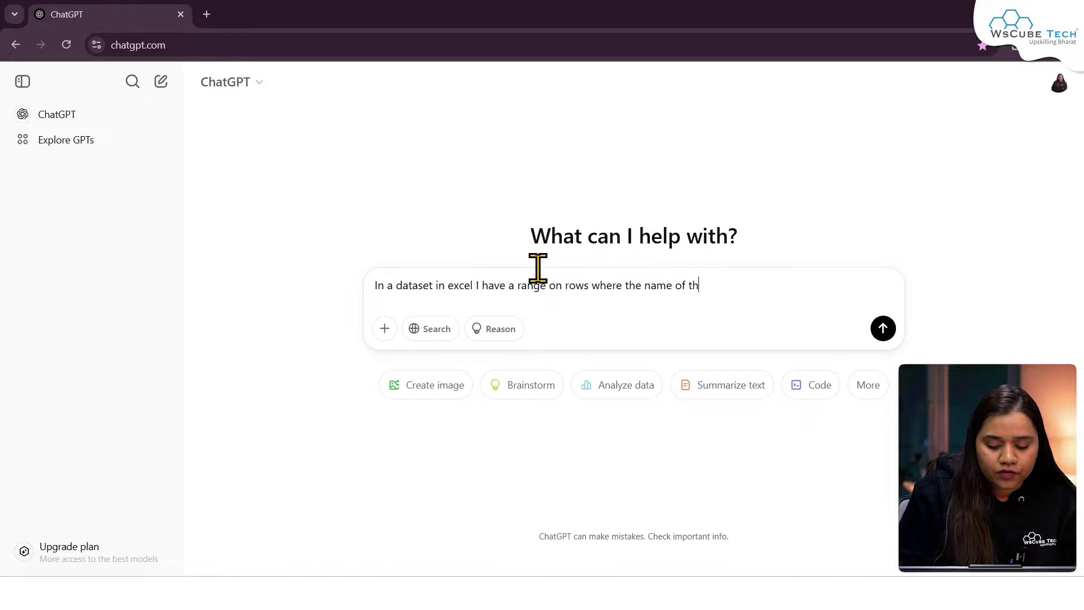
pyautogui.write('e column is customer name')
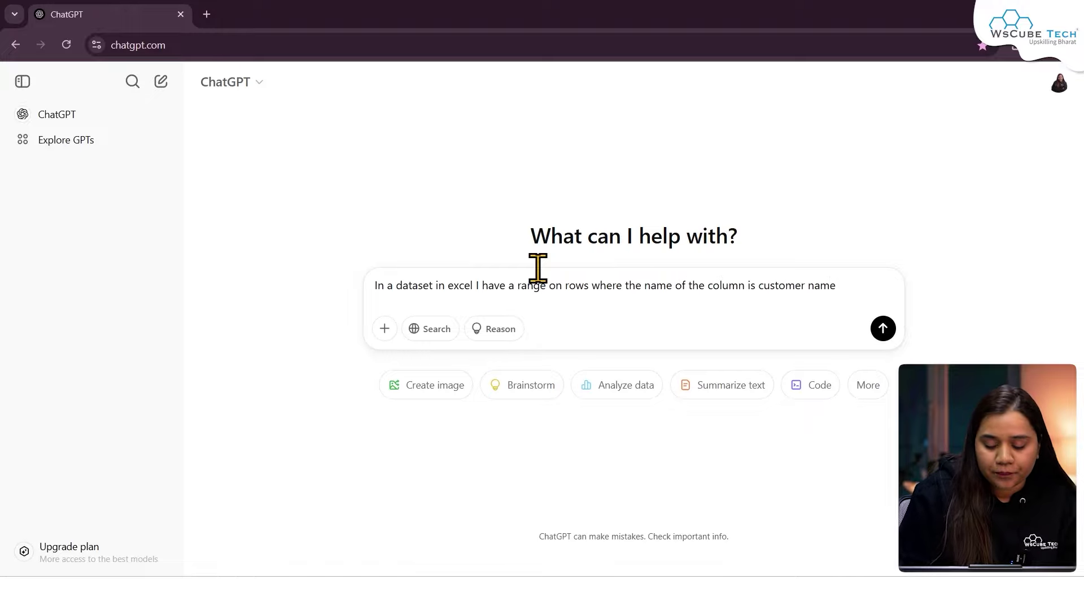
# Add to the prompt "in this data I see some name starting from the very left from the cells and some data is starting with a space.".
pyautogui.write('. in this data ')
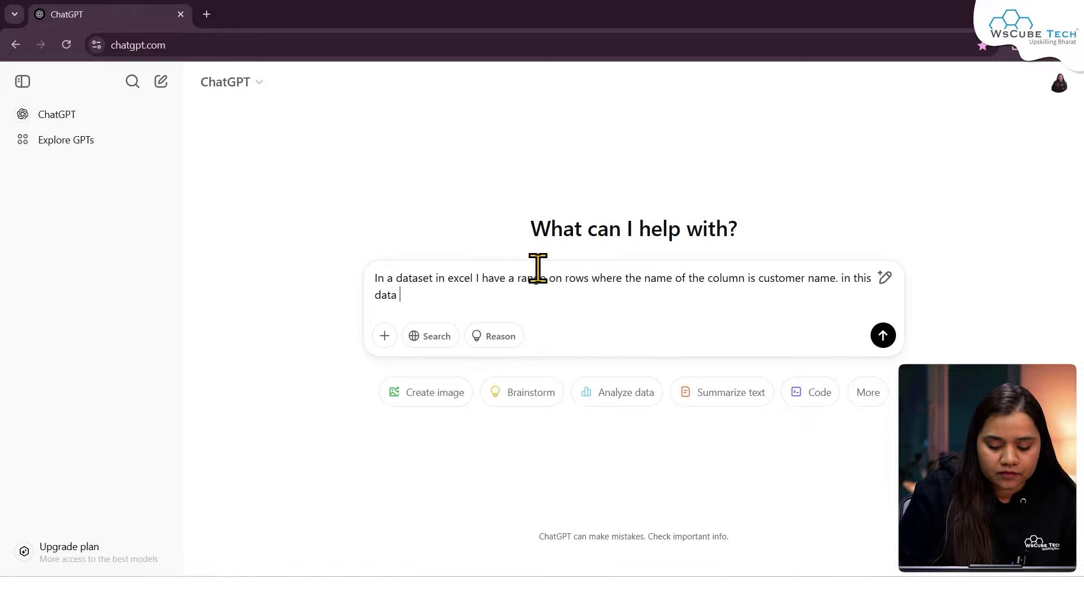
pyautogui.write('I sa')
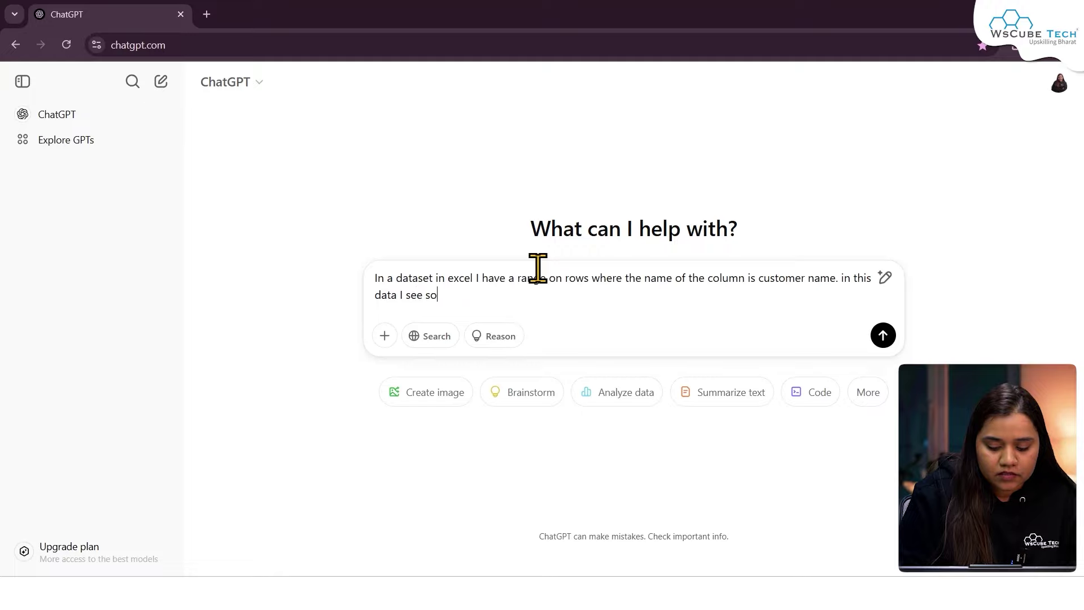
pyautogui.write('e some name ')
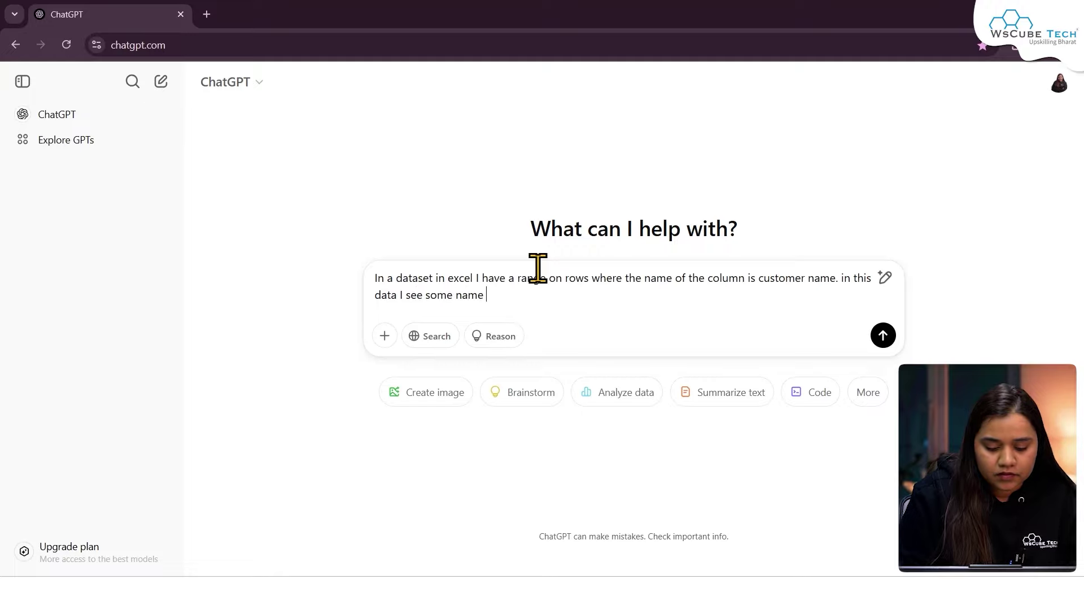
pyautogui.write('starteing ')
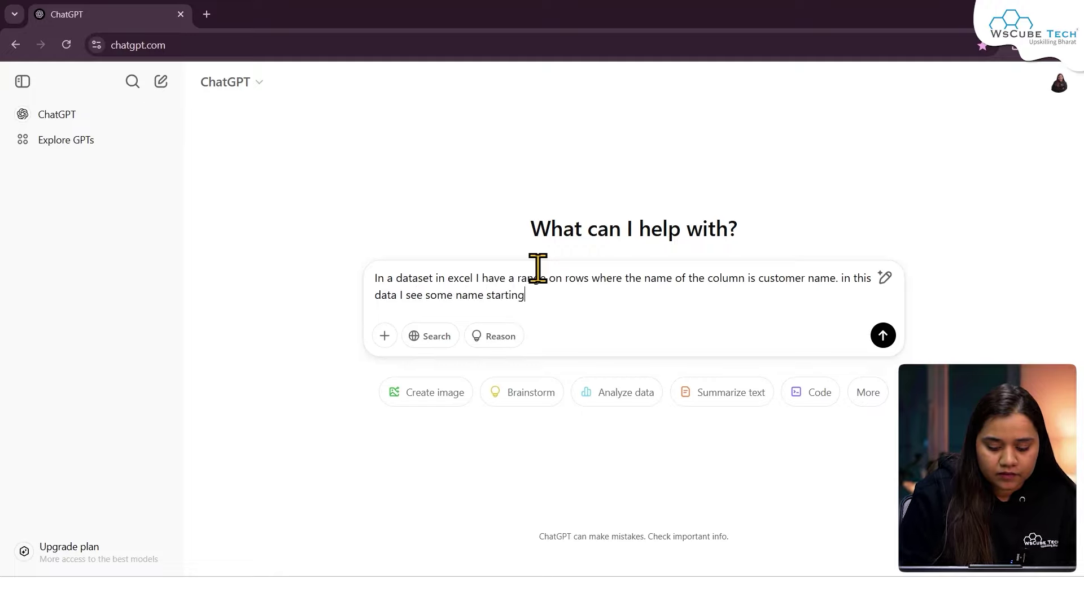
pyautogui.write('from the')
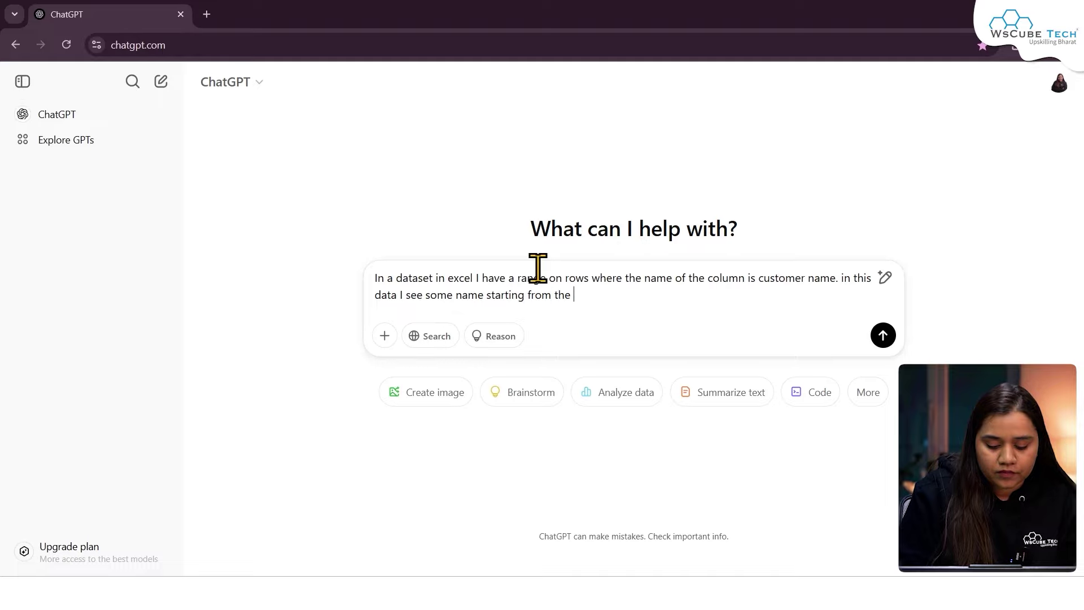
pyautogui.write(' very left ')
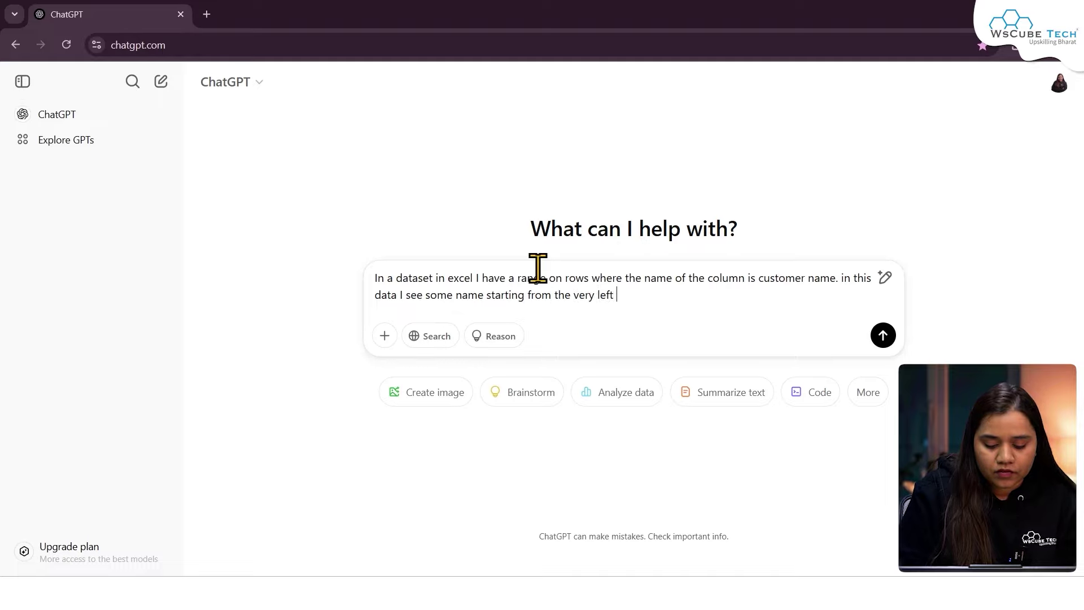
pyautogui.write('from the ')
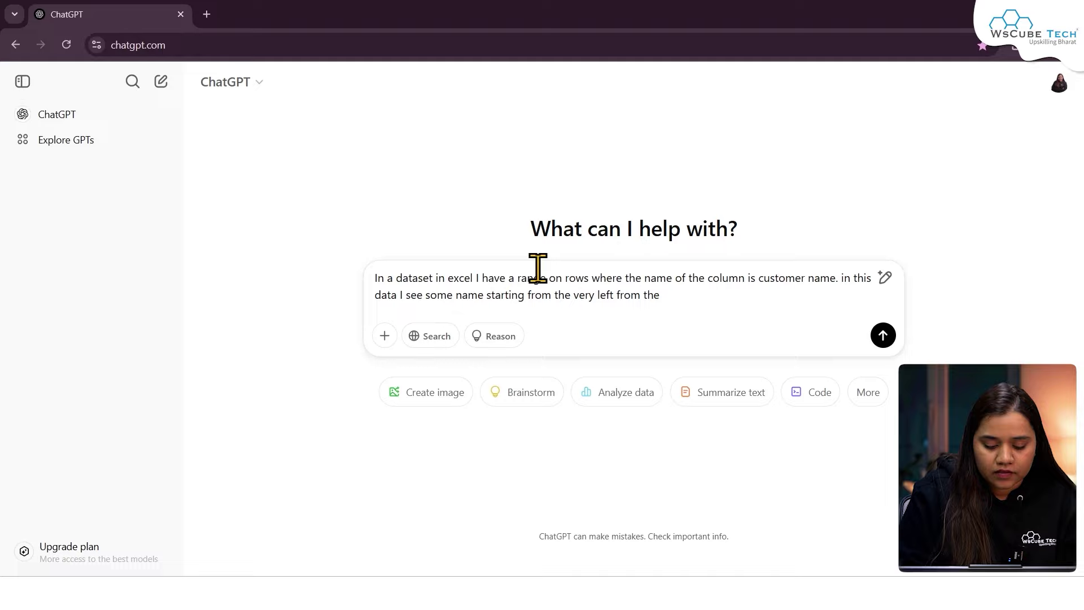
pyautogui.write('cells and ')
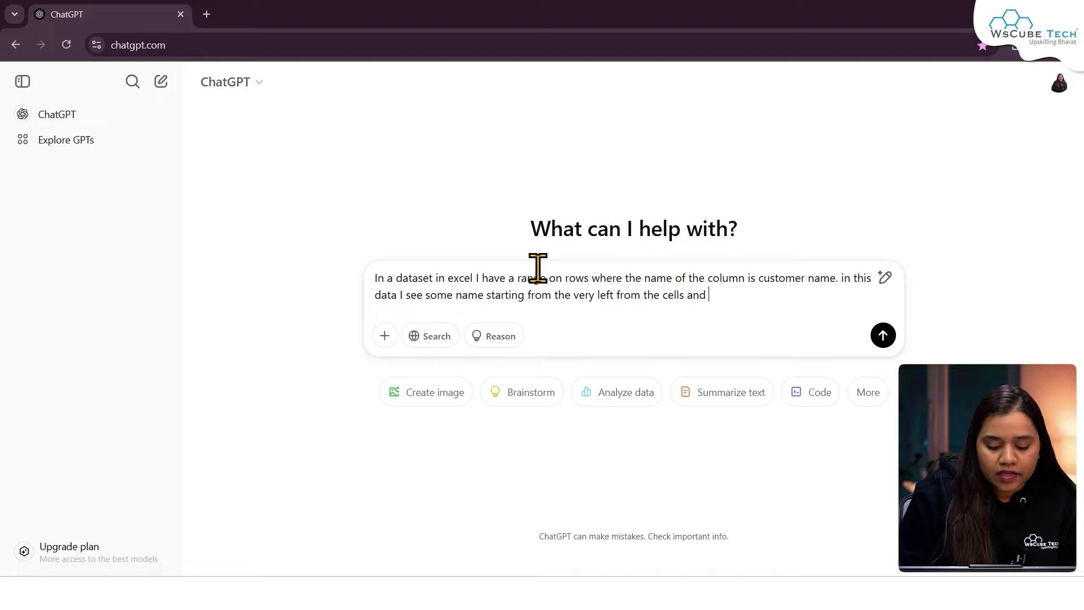
pyautogui.write('some data is s')
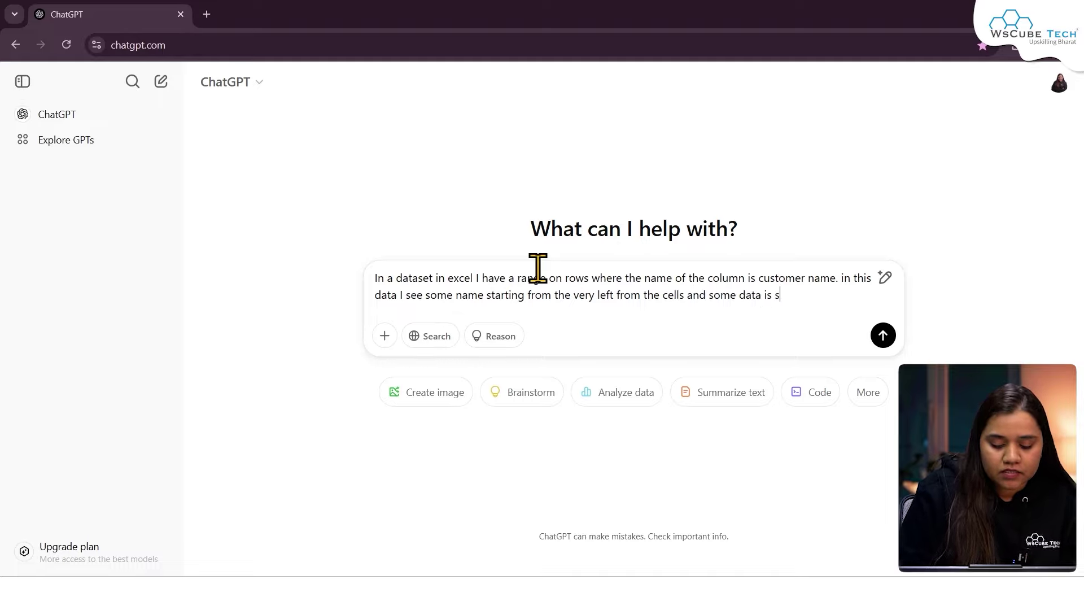
pyautogui.write('tarting wit')
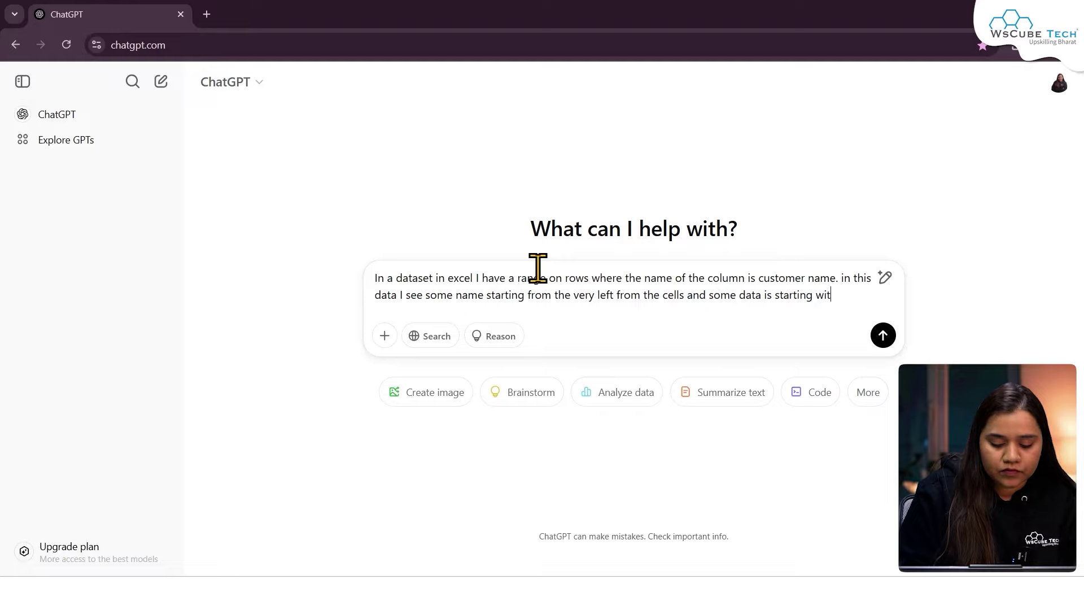
pyautogui.write('h a stace. Can you s')
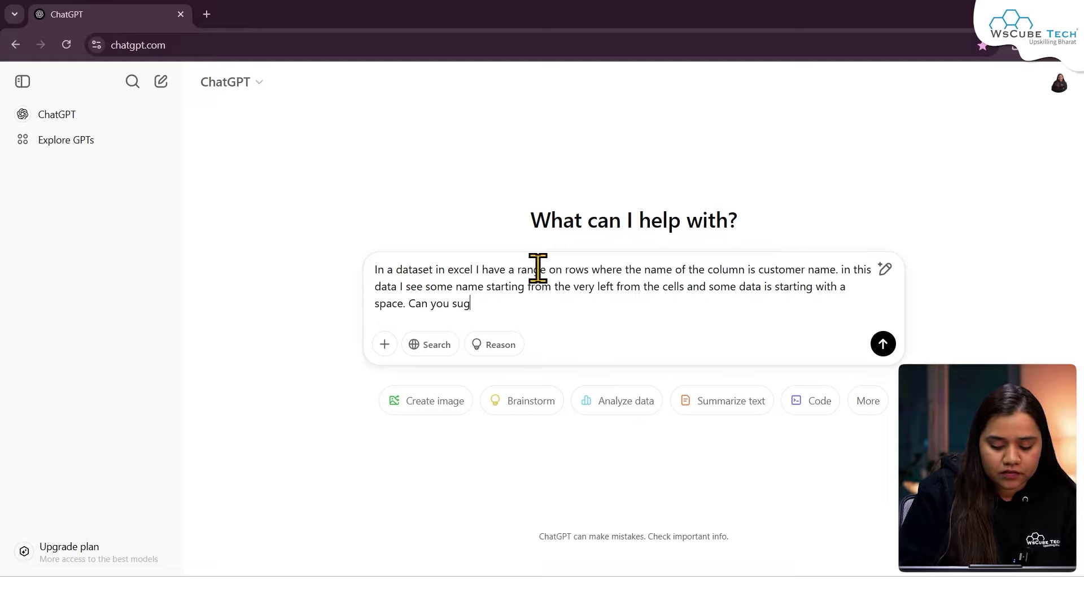
# Continue the prompt with the question "Can you suggest methods to fix it if my data lies in".
pyautogui.write('uggest method')
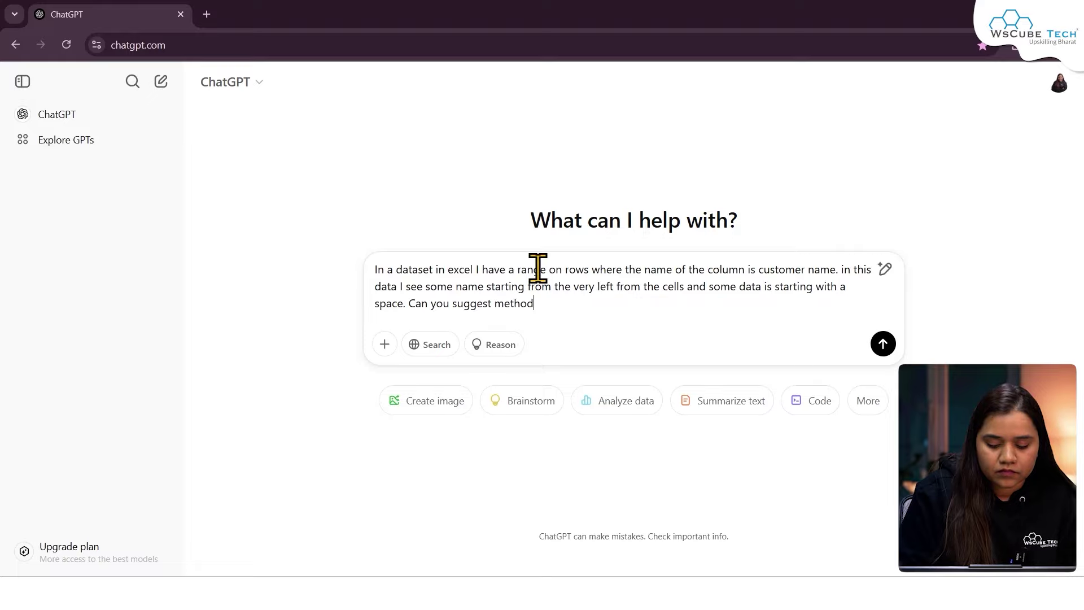
pyautogui.write('s to fix')
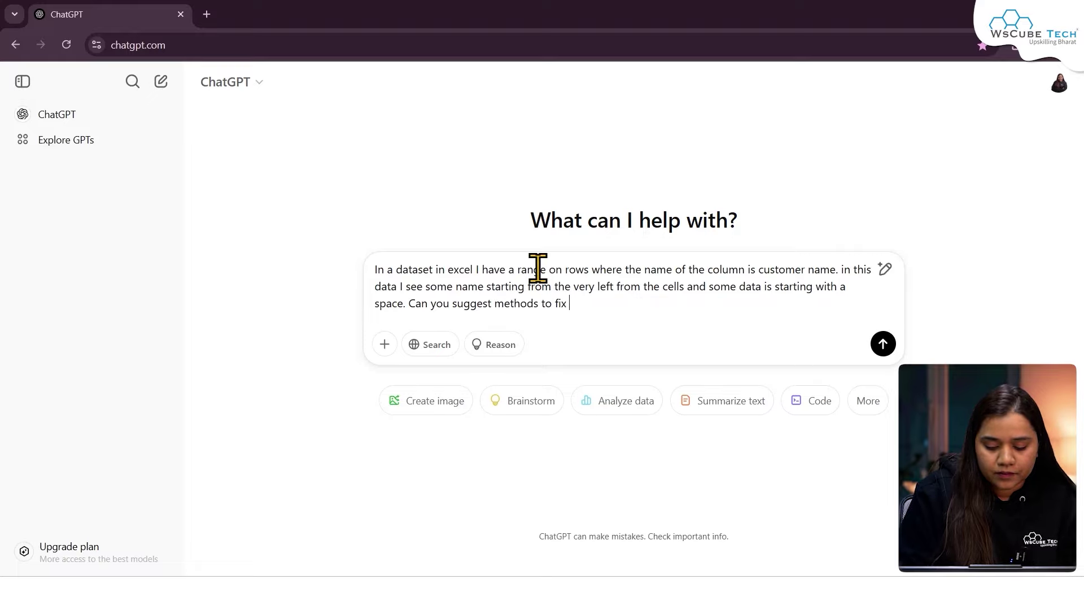
pyautogui.write(' it if my')
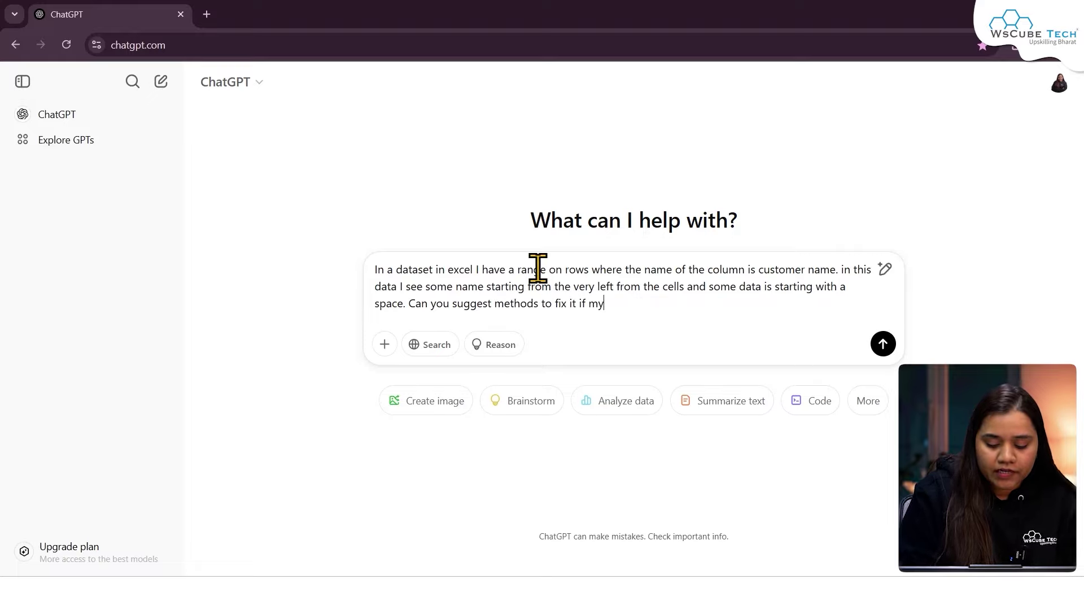
pyautogui.write(' data lies ')
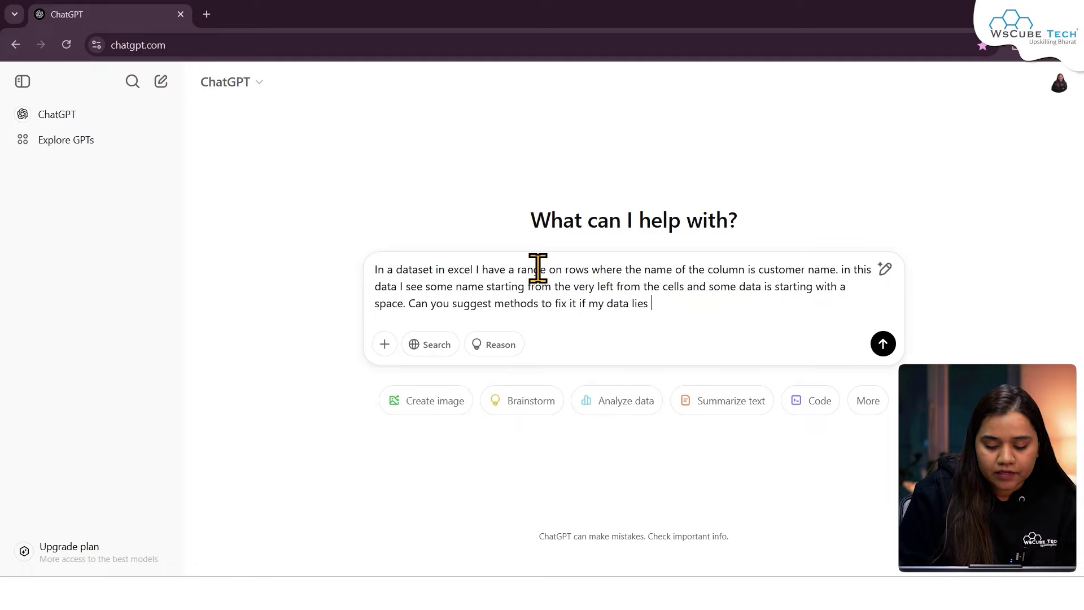
pyautogui.write('in')
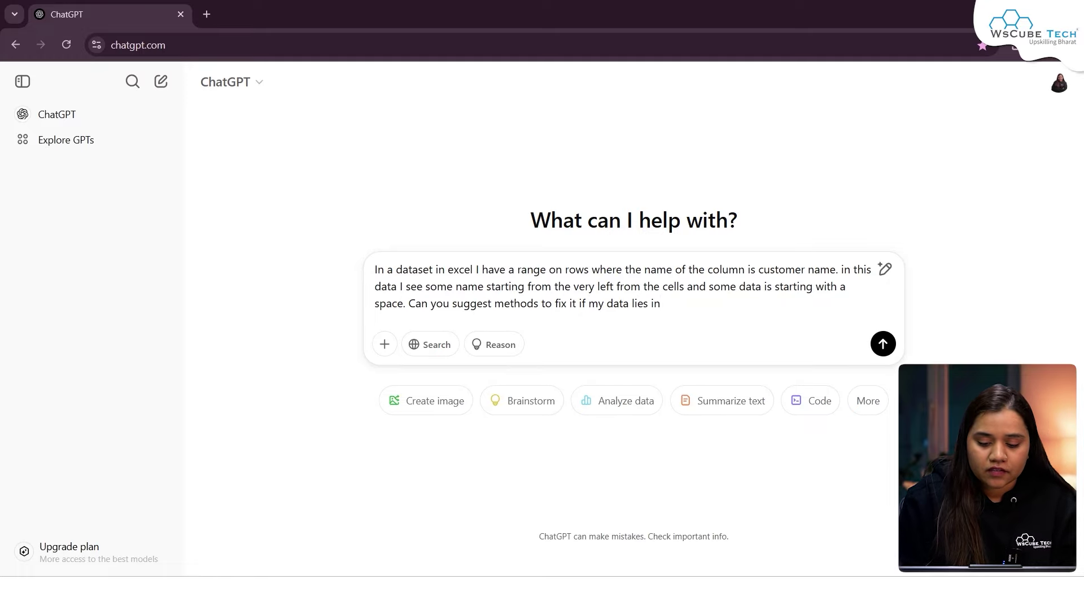
# Check the extent of the customer names in the Excel sheet, complete the ChatGPT prompt with "range of B2 to B21" and send it.
pyautogui.hotkey('alt', 'Tab')
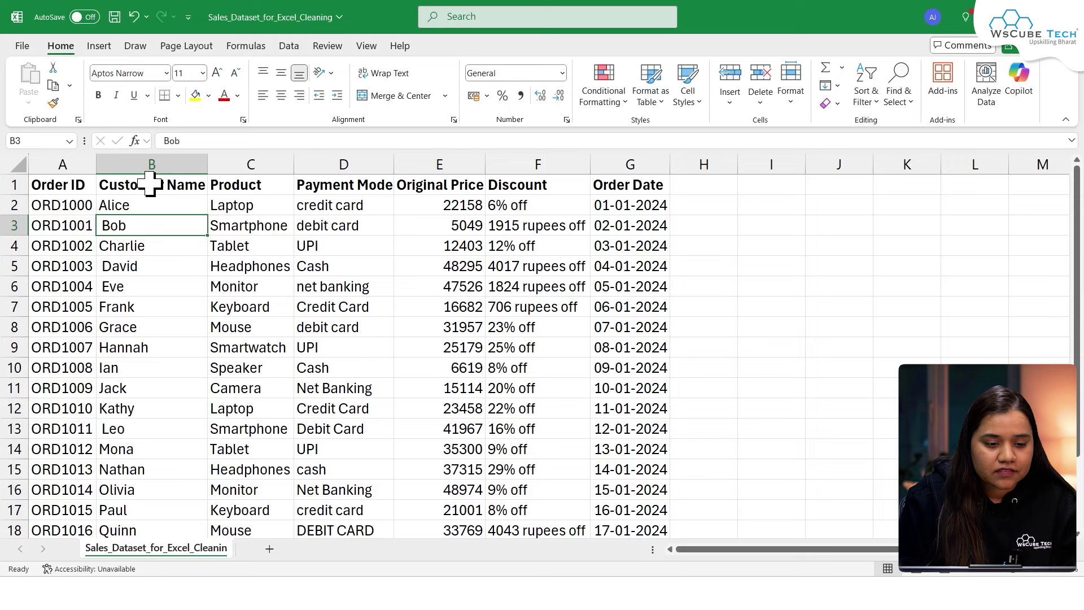
pyautogui.moveTo(150, 192); pyautogui.dragTo(141, 479)
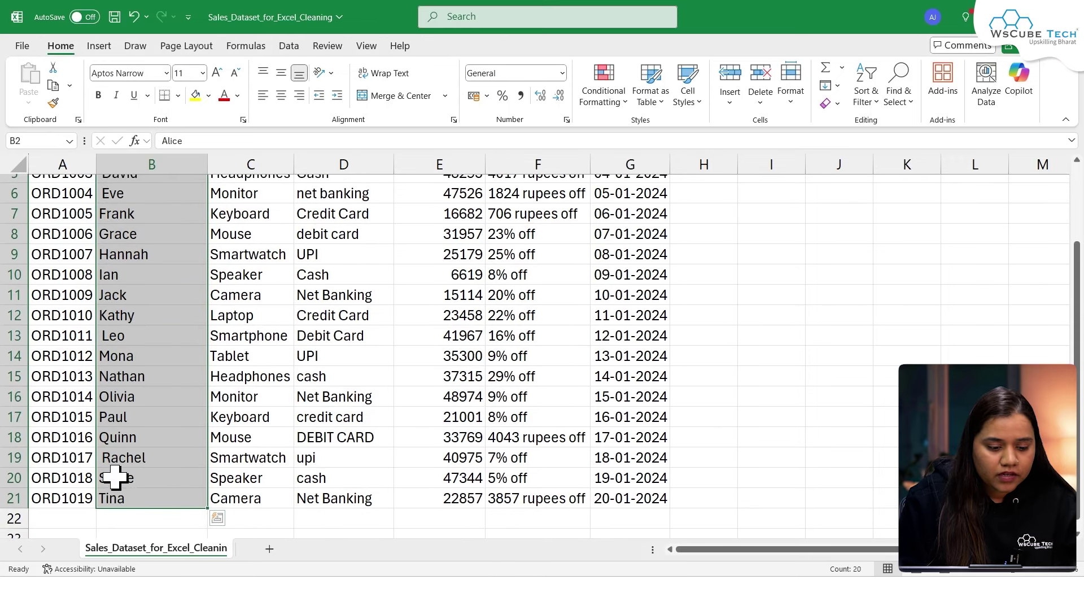
pyautogui.click(124, 500)
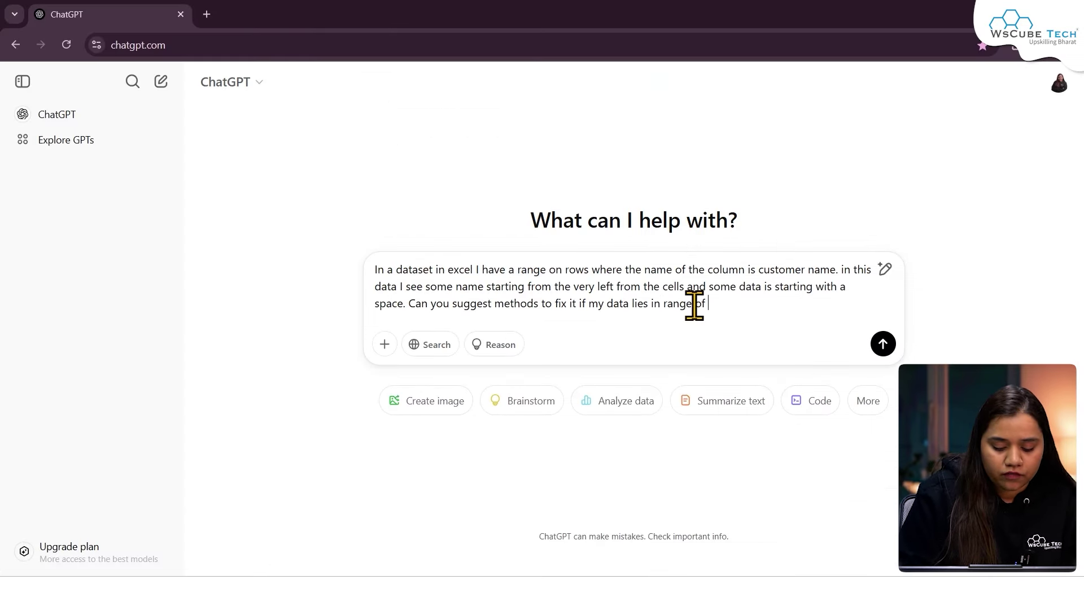
pyautogui.write('B2 to B21')
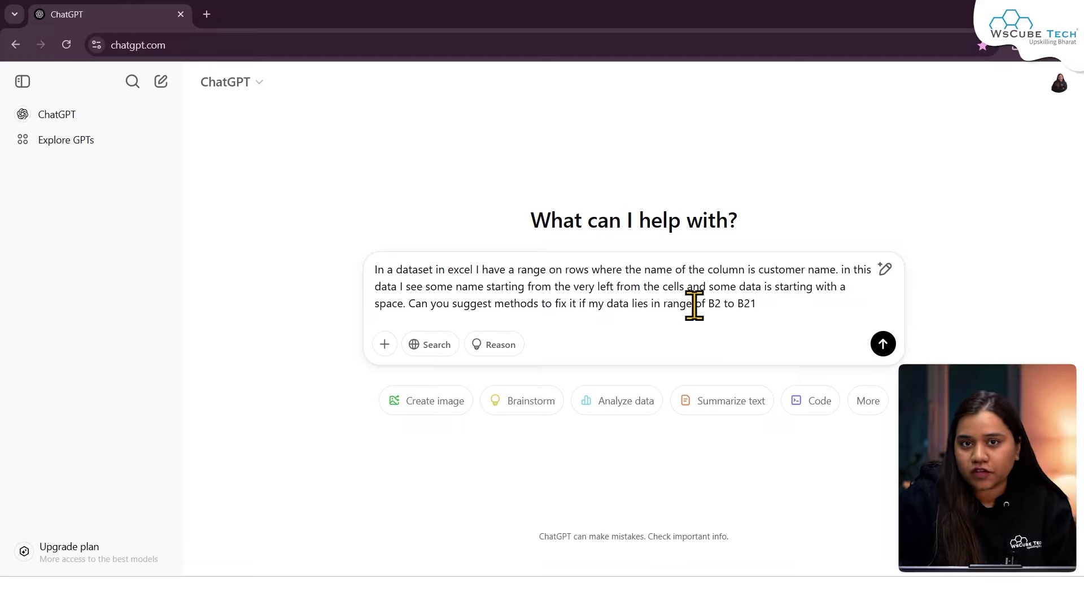
pyautogui.press('Return')
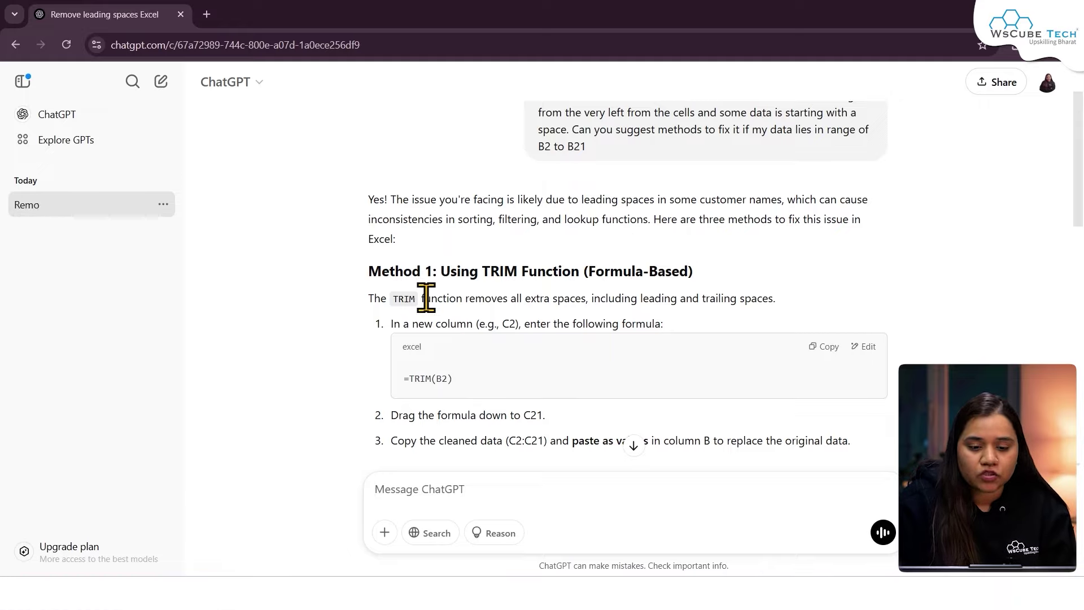
# Read through ChatGPT's whole answer, examining each suggested method for removing leading spaces and the recommended approach.
pyautogui.scroll(-1, 427, 298)
pyautogui.scroll(-1, 553, 369)
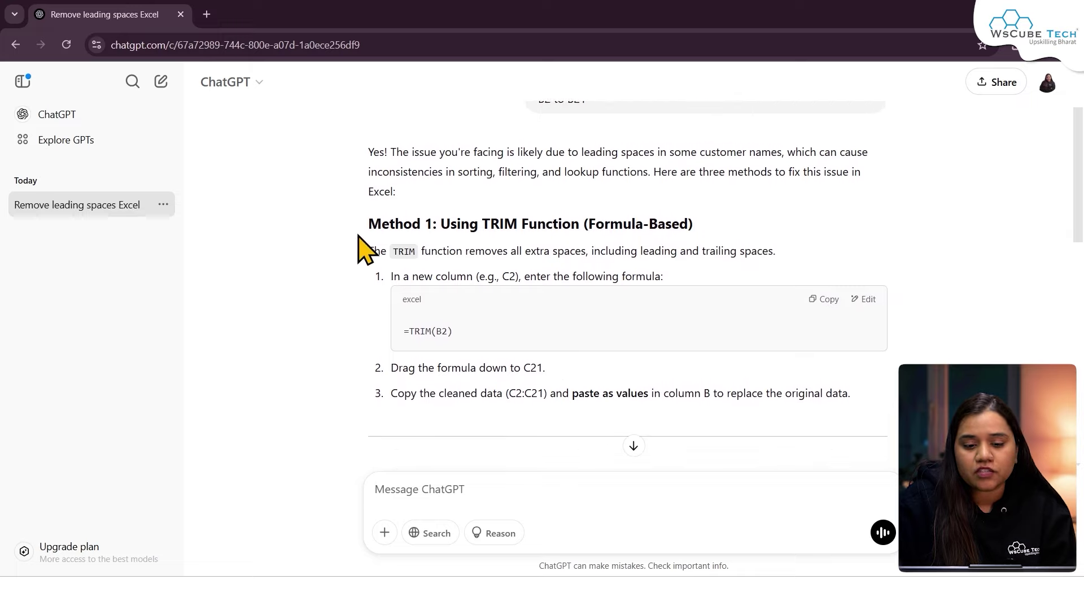
pyautogui.scroll(-3, 459, 423)
pyautogui.scroll(-2, 460, 411)
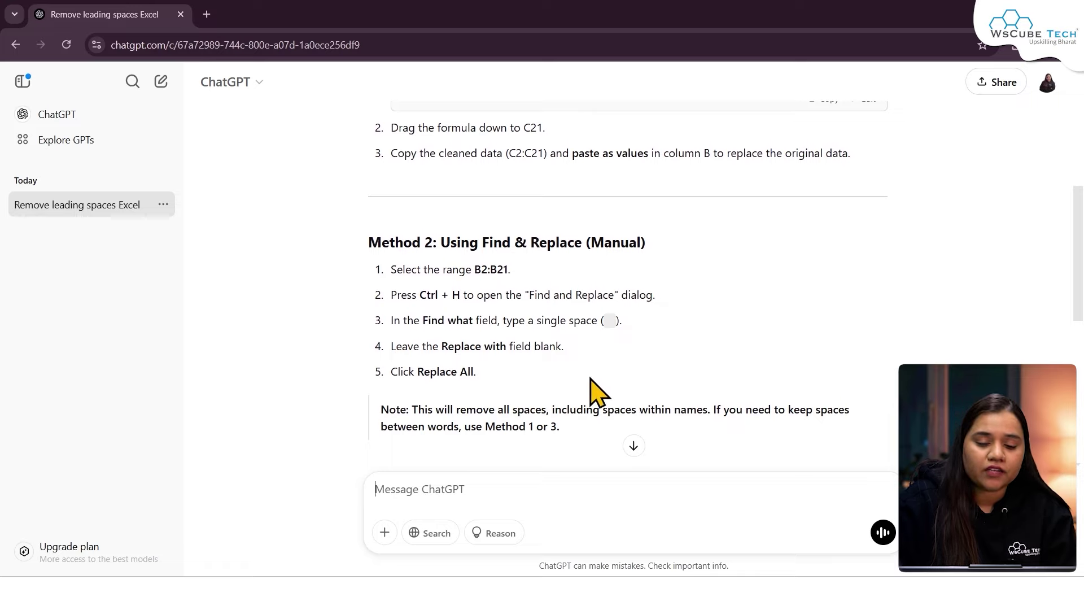
pyautogui.scroll(-4, 571, 407)
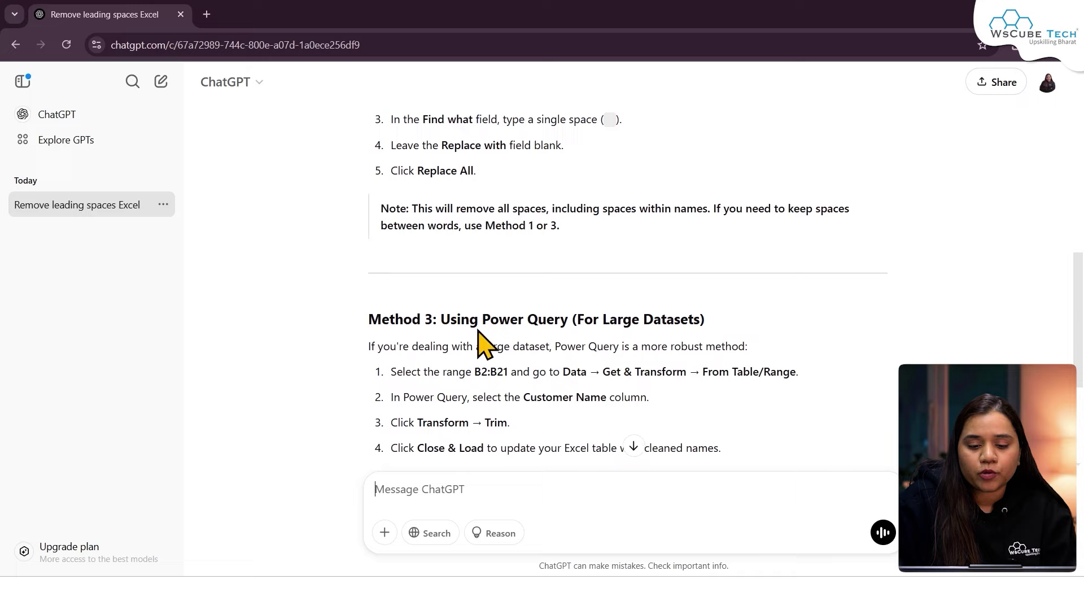
pyautogui.scroll(-4, 484, 275)
pyautogui.scroll(12, 479, 330)
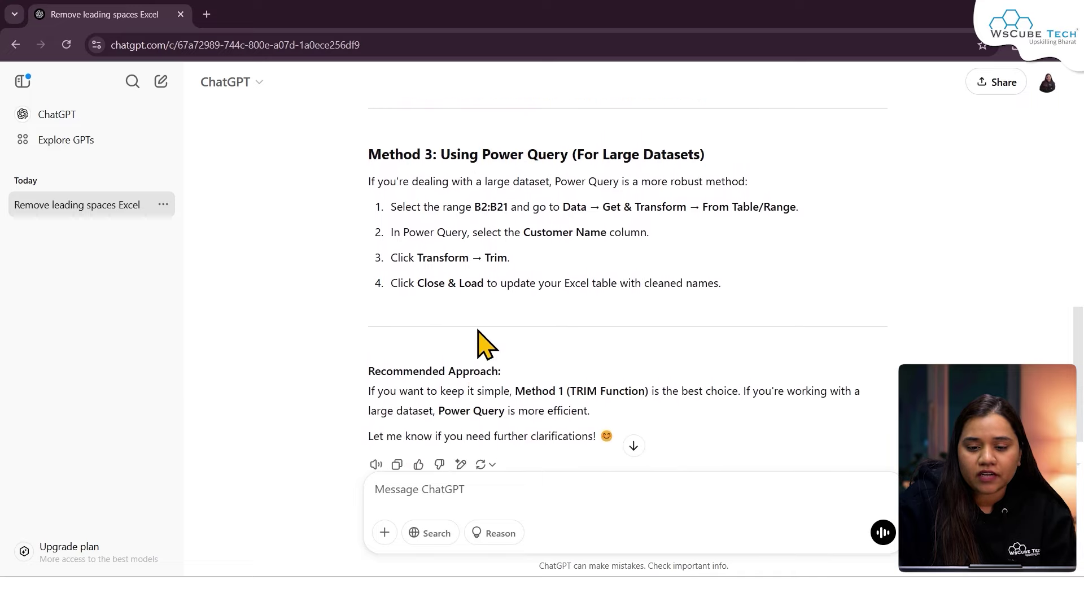
# Copy the TRIM formula from Method 1 of ChatGPT's answer and switch to the Excel sales dataset.
pyautogui.scroll(1, 477, 329)
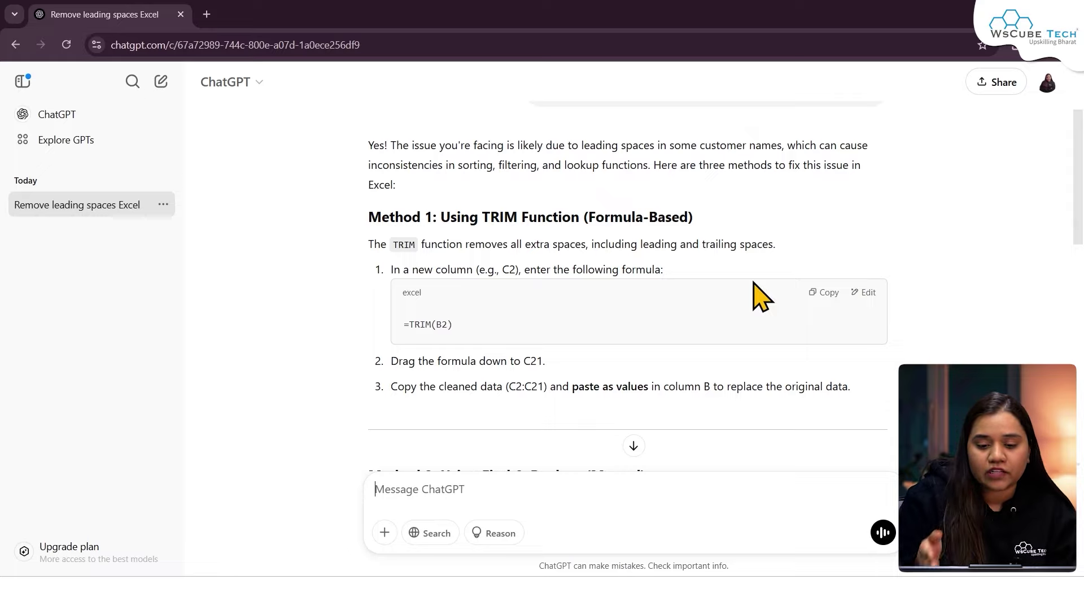
pyautogui.click(830, 294)
pyautogui.hotkey('alt', 'Tab')
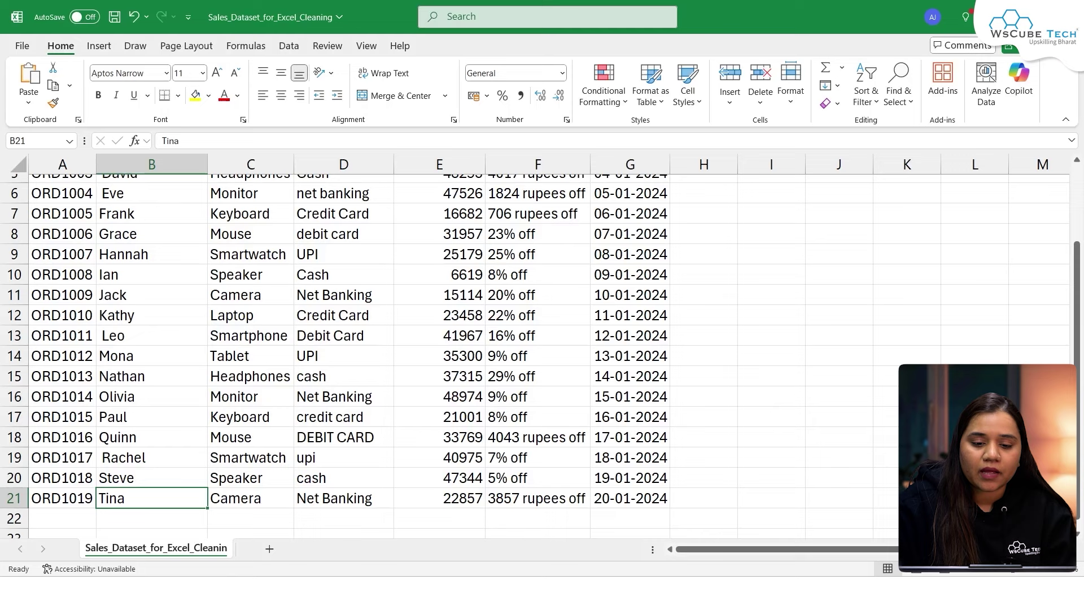
# Enter =TRIM(B2) in cell H2 and fill the formula down column H for all the data rows.
pyautogui.scroll(2, 661, 210)
pyautogui.click(680, 211)
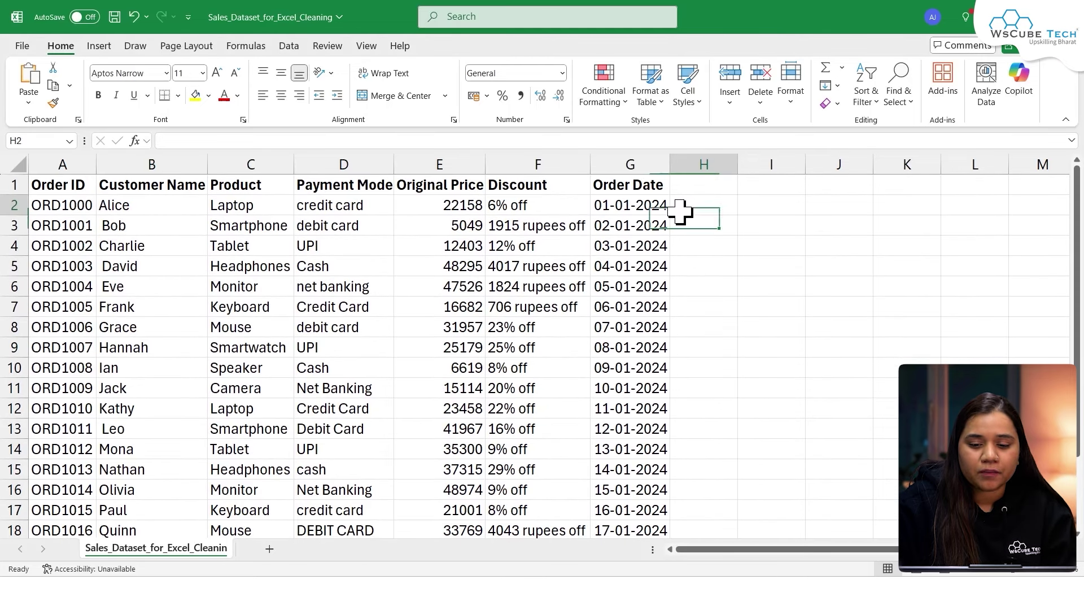
pyautogui.write('=')
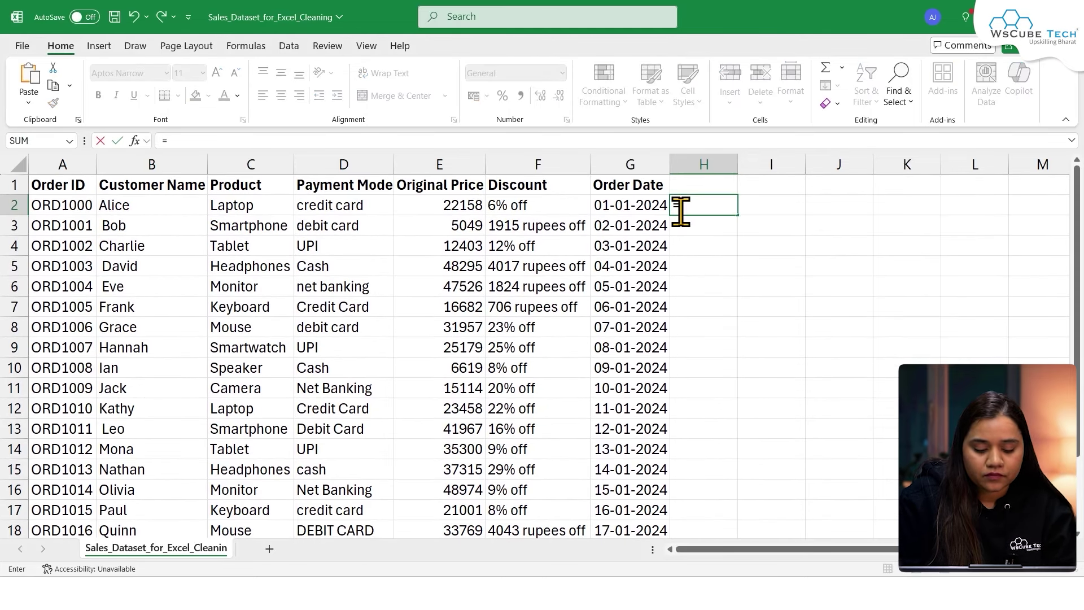
pyautogui.write('TRIM(B2)')
pyautogui.press('Return')
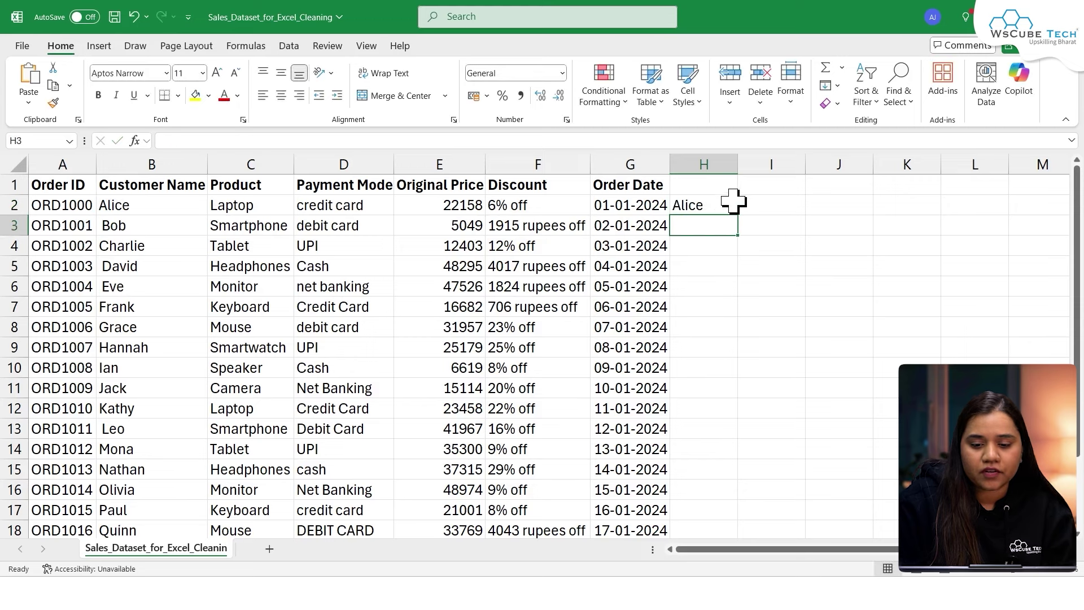
pyautogui.click(733, 204)
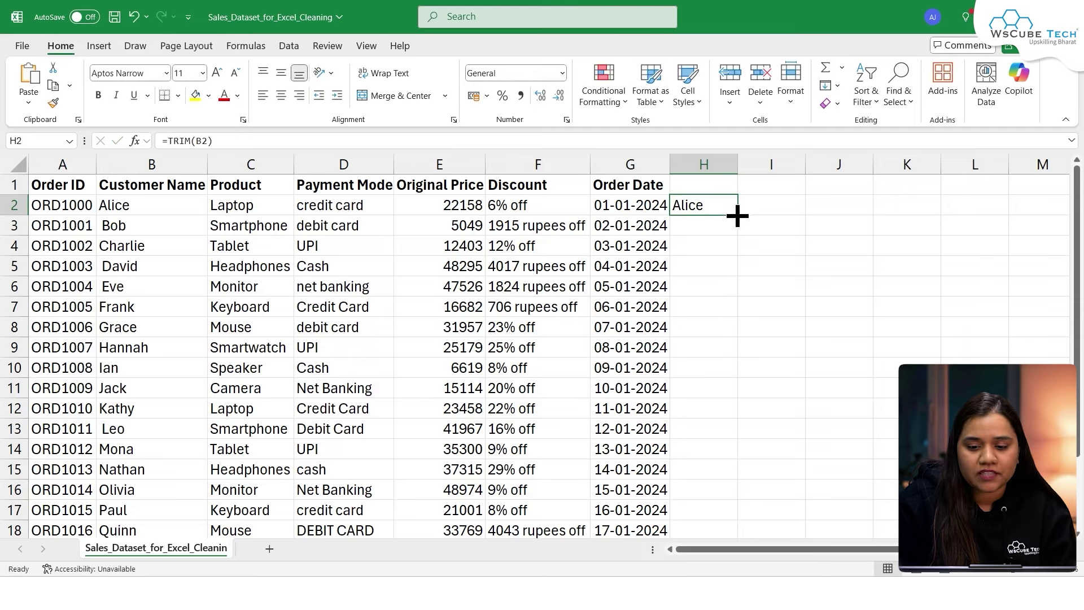
pyautogui.doubleClick(736, 214)
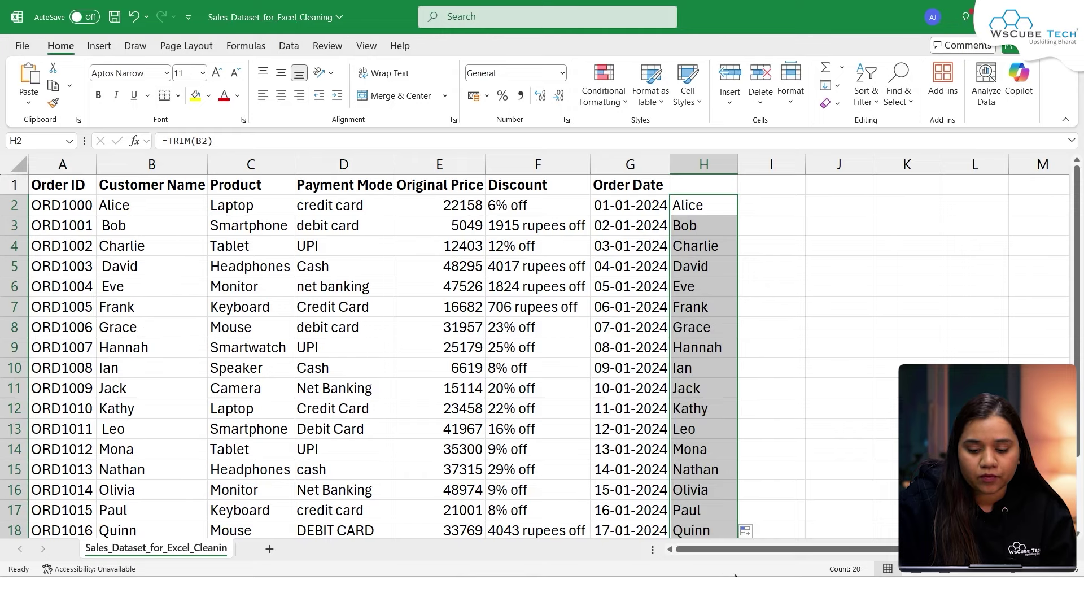
# Ask ChatGPT "how do I compare the original column and the one which we just created using trim to make sure all the whitespaces are gone?".
pyautogui.click(641, 593)
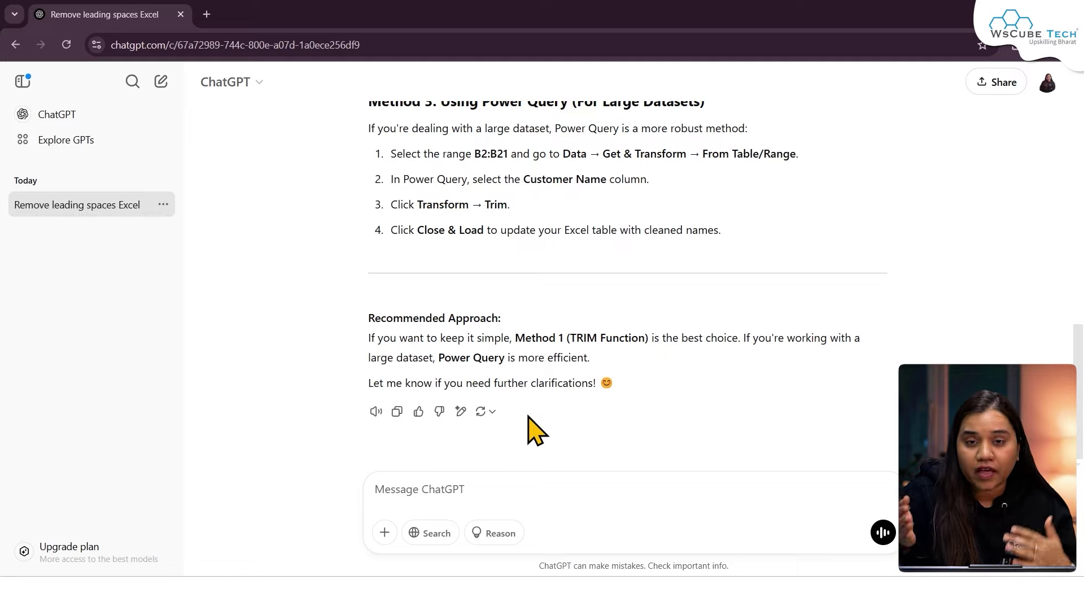
pyautogui.click(504, 491)
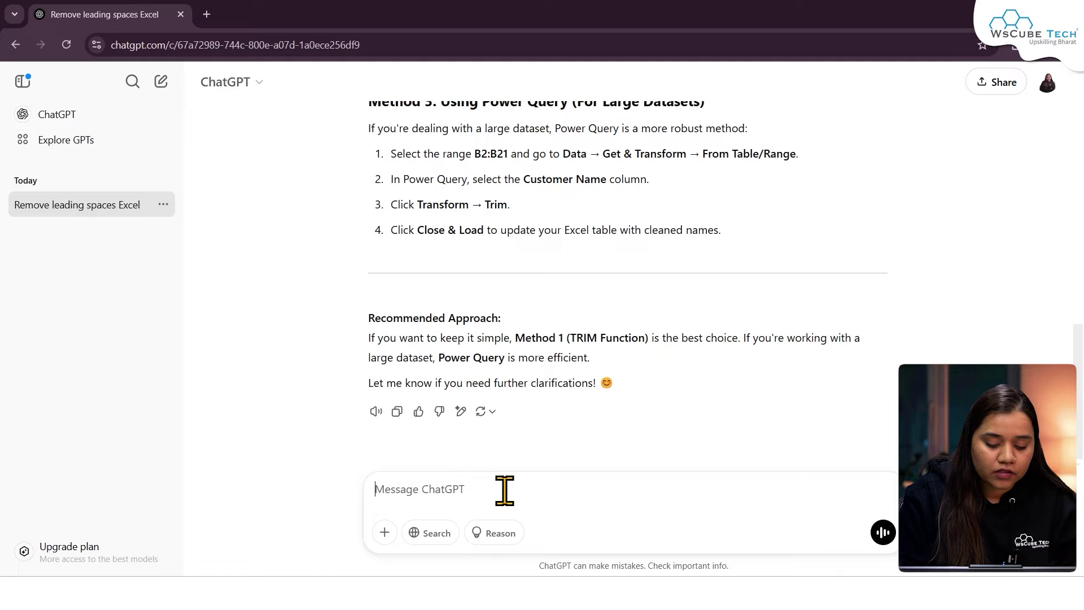
pyautogui.write('how do I c')
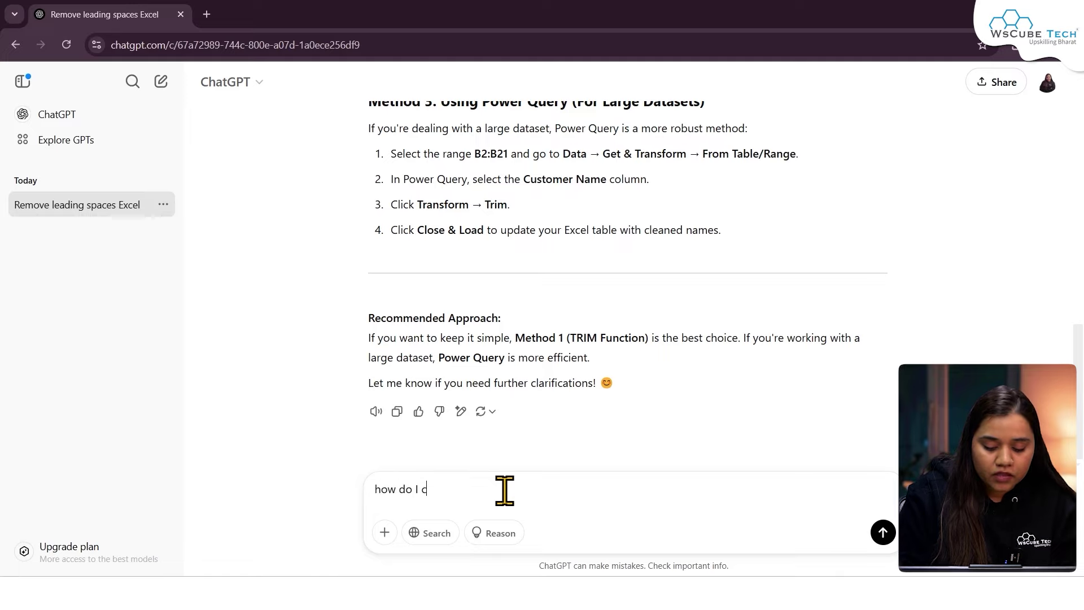
pyautogui.write('ompare the ori')
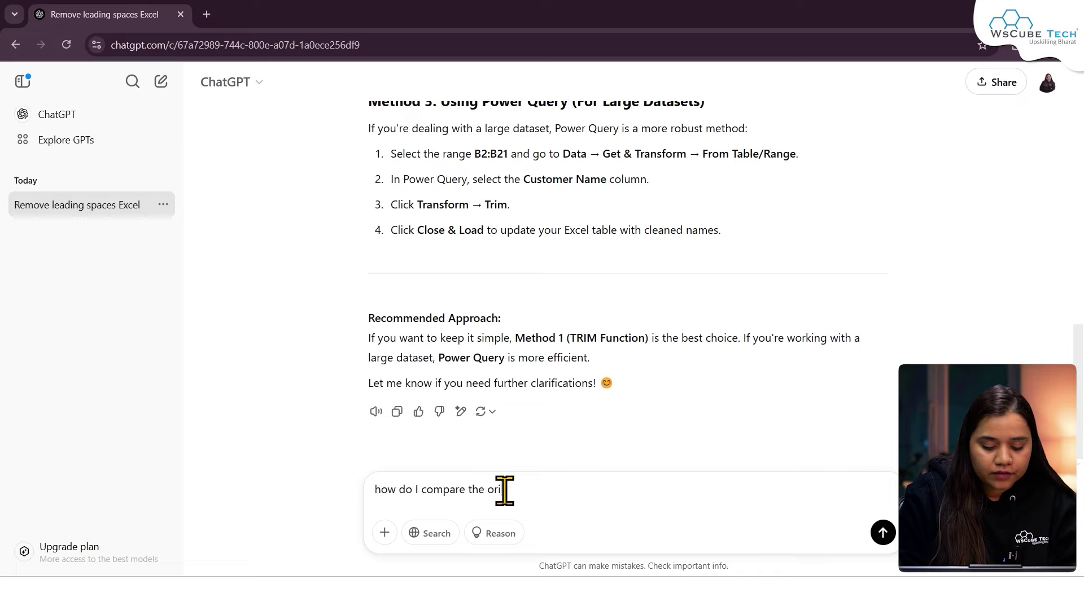
pyautogui.write('ginal column an')
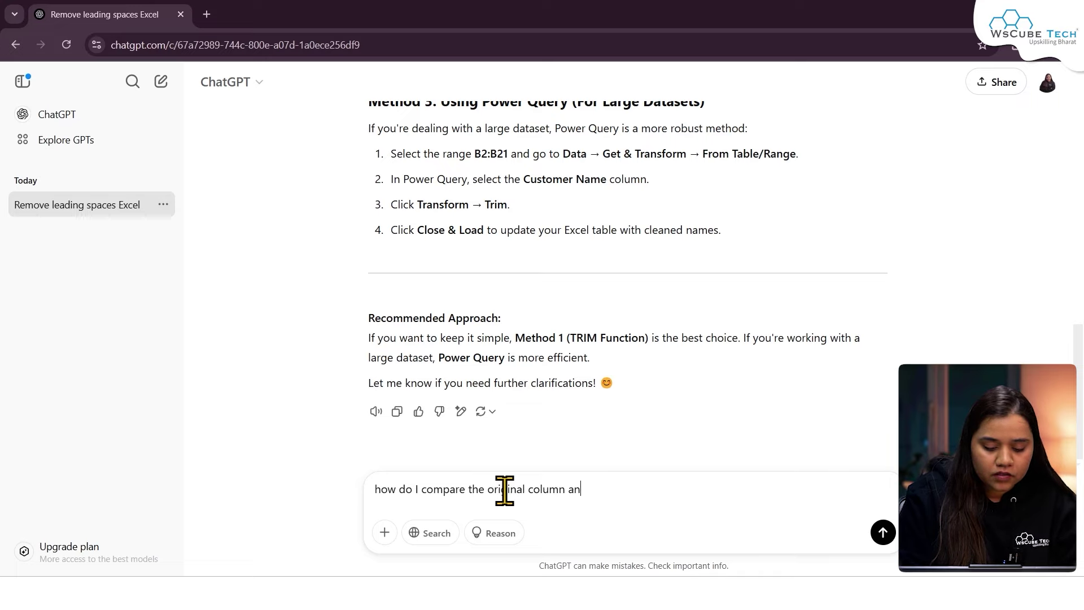
pyautogui.write('d the one w')
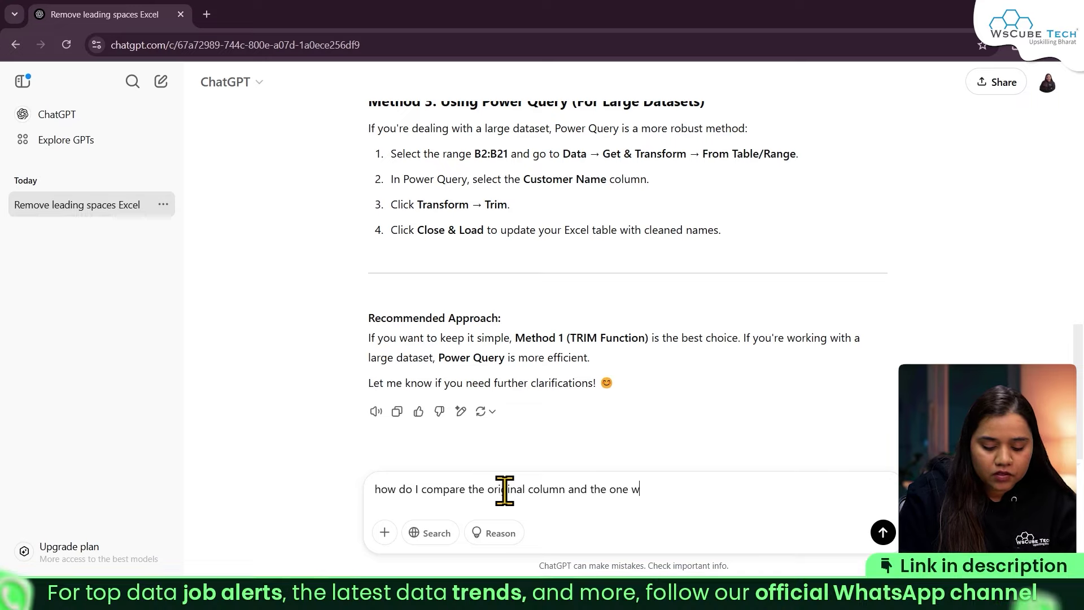
pyautogui.write('hich we ju')
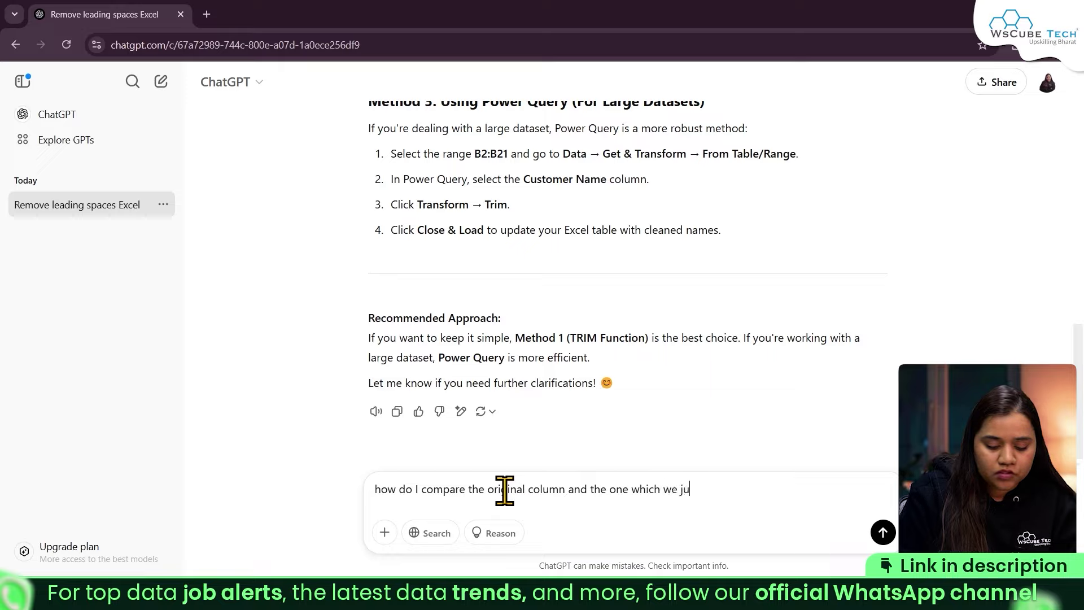
pyautogui.write('st created using trim to')
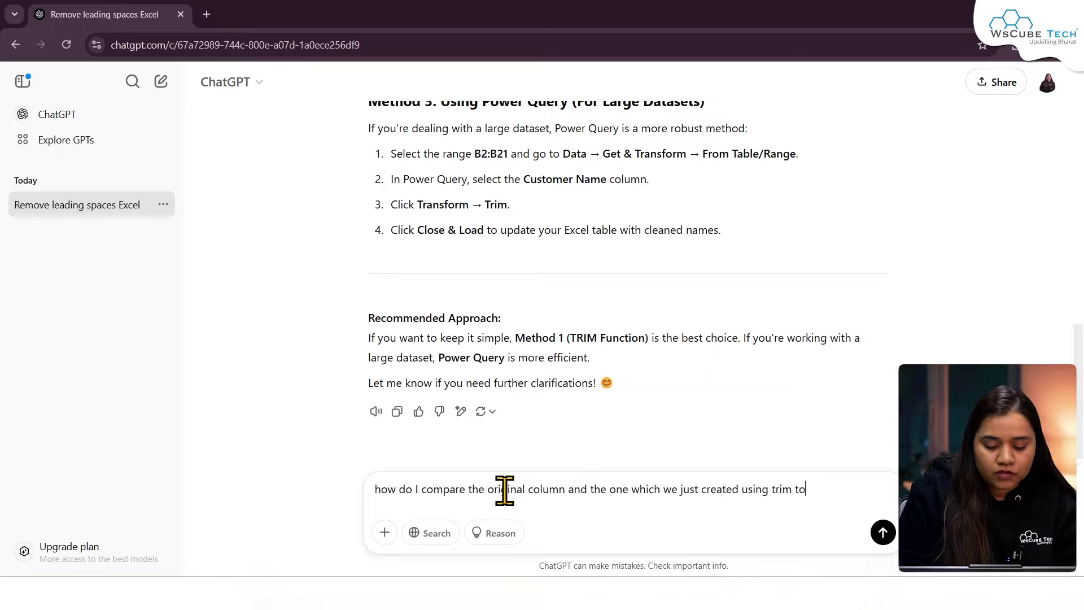
pyautogui.write(' make su')
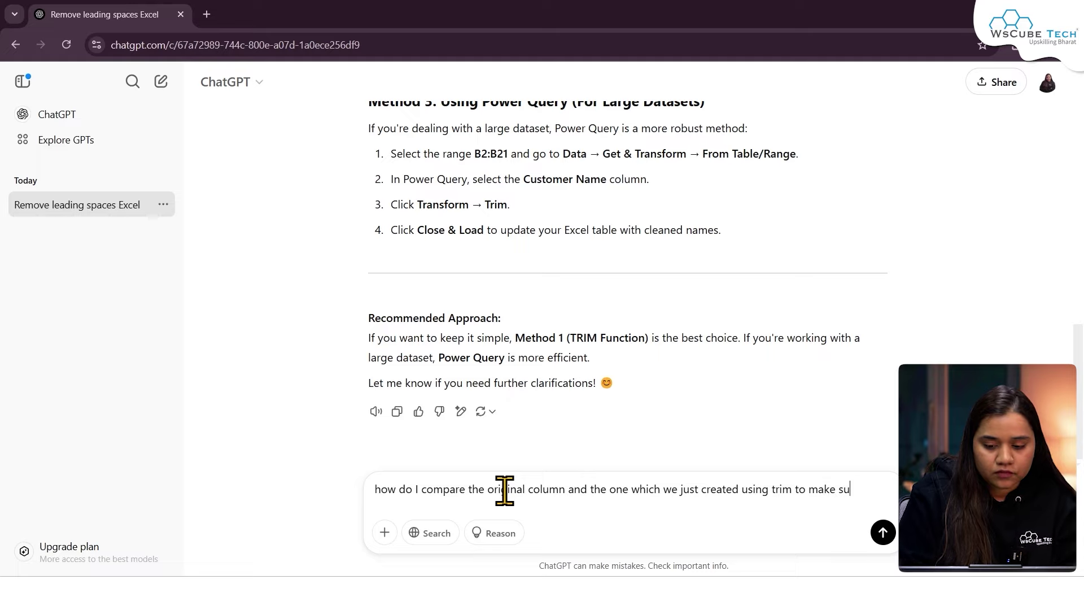
pyautogui.write('re all the whitespaces are gone?')
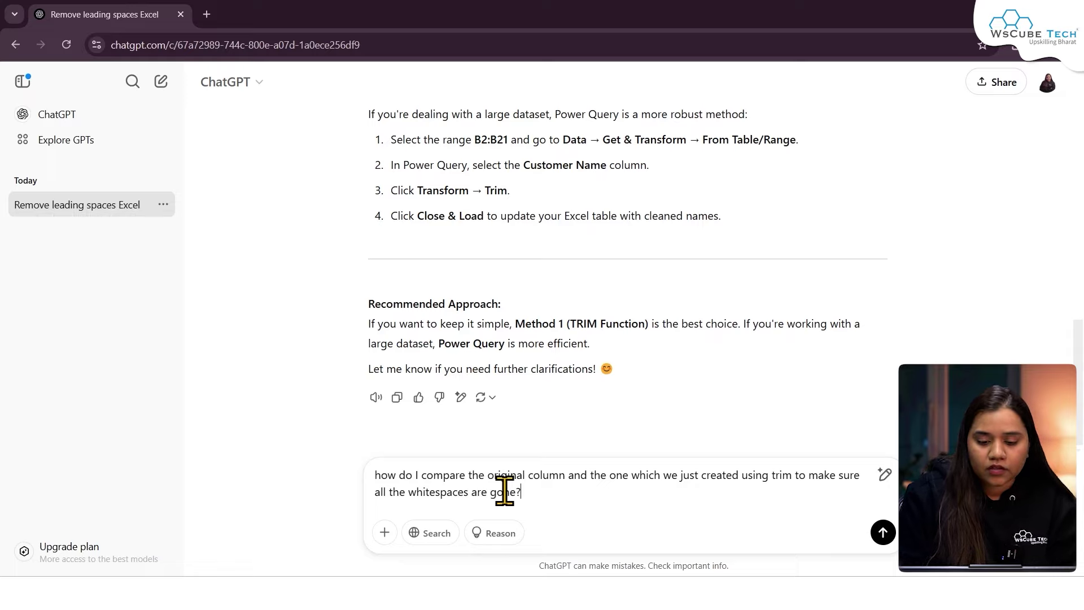
pyautogui.press('Return')
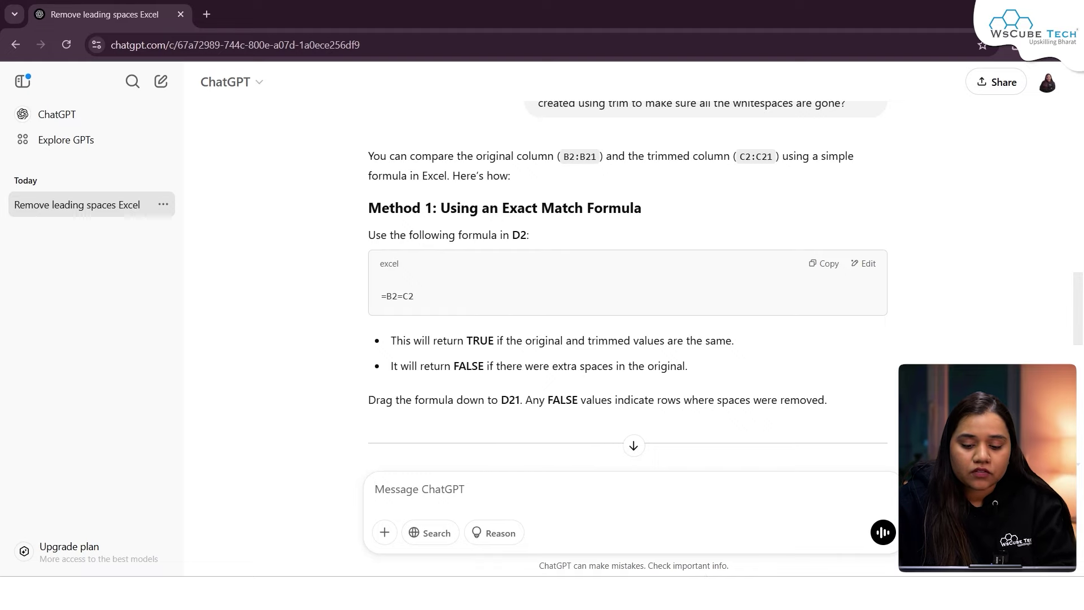
# In the Excel dataset, enter the comparison formula =H2=B2 in cell I2 and fill it down for all the data rows.
pyautogui.hotkey('alt', 'Tab')
pyautogui.click(769, 202)
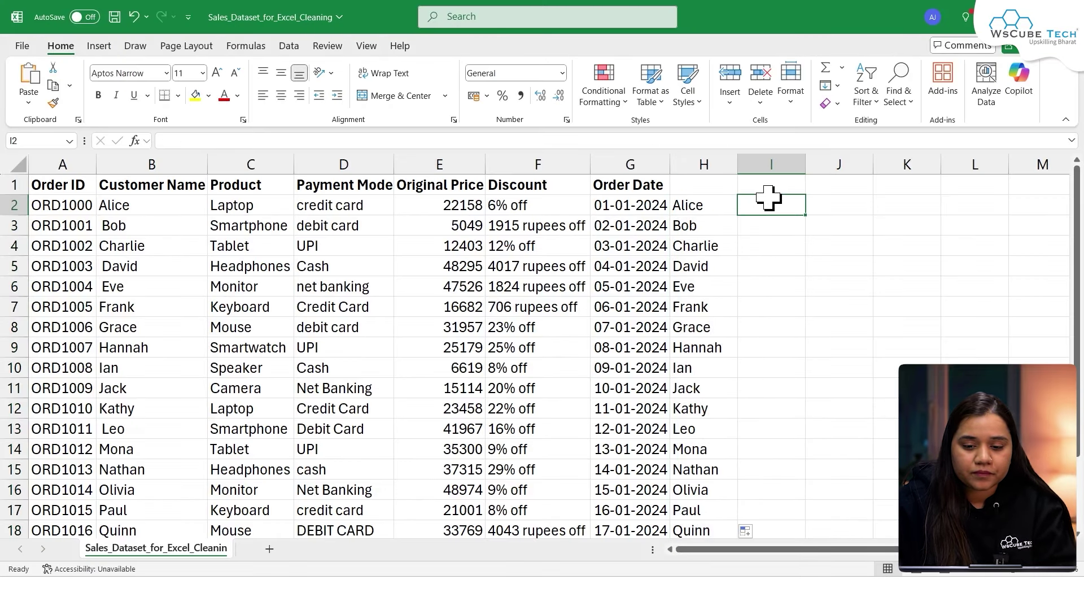
pyautogui.write('=')
pyautogui.click(719, 207)
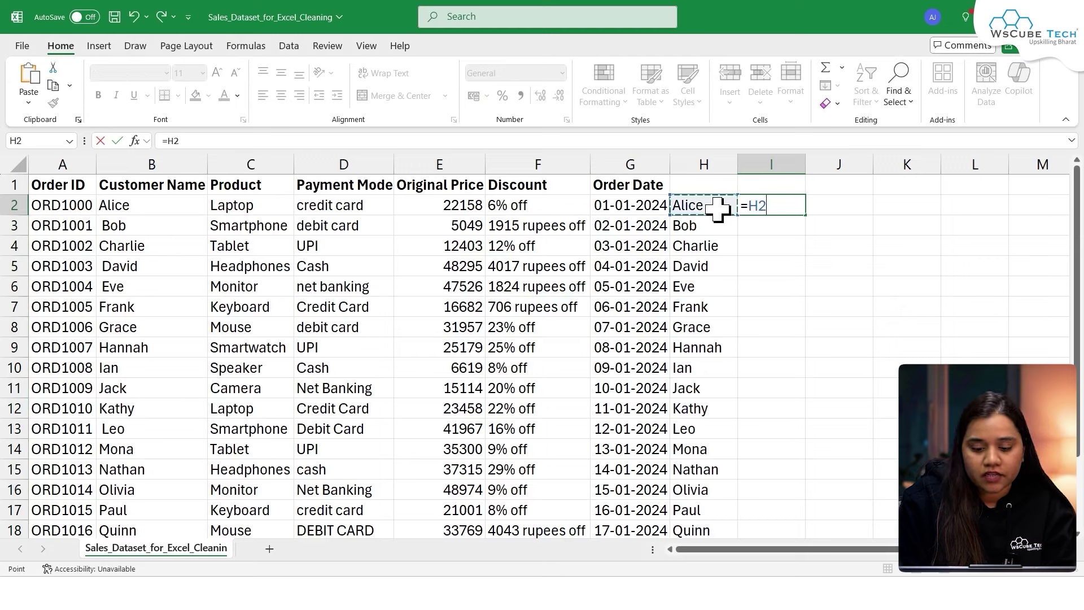
pyautogui.write('=')
pyautogui.click(127, 204)
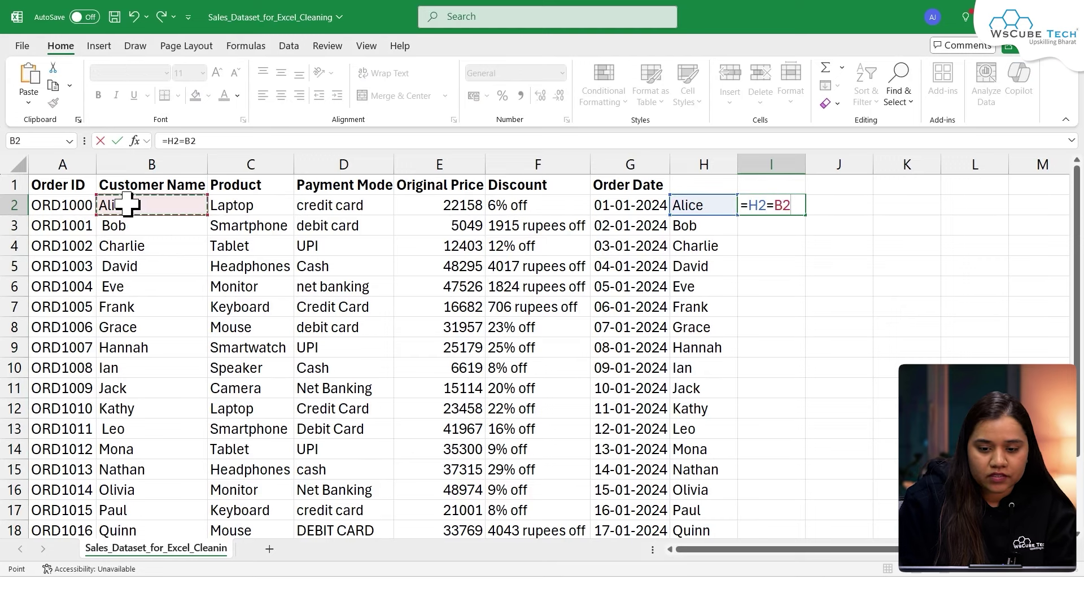
pyautogui.press('Return')
pyautogui.click(775, 210)
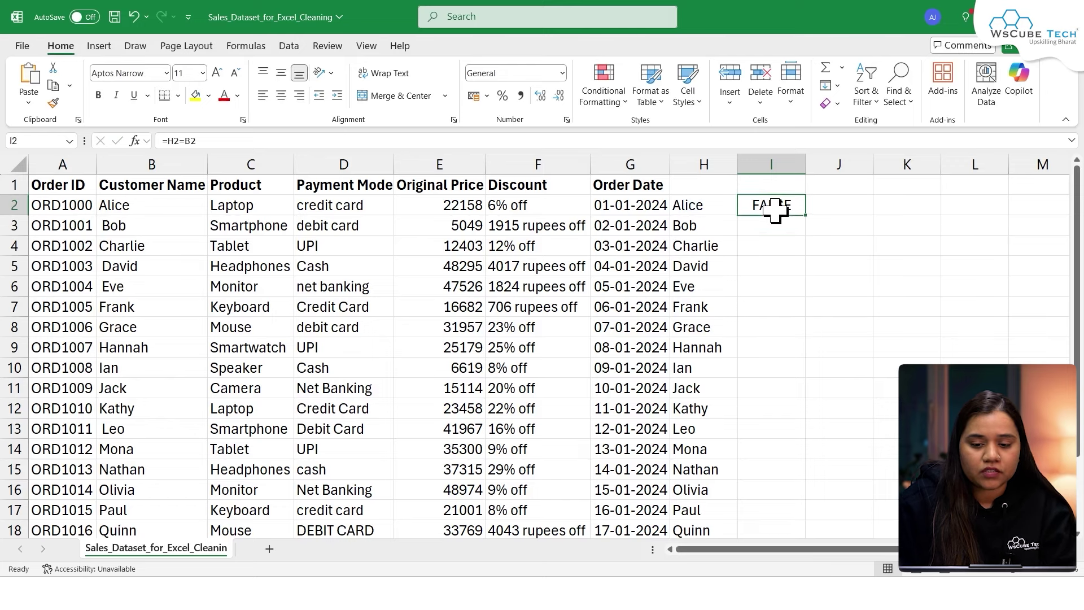
pyautogui.doubleClick(806, 215)
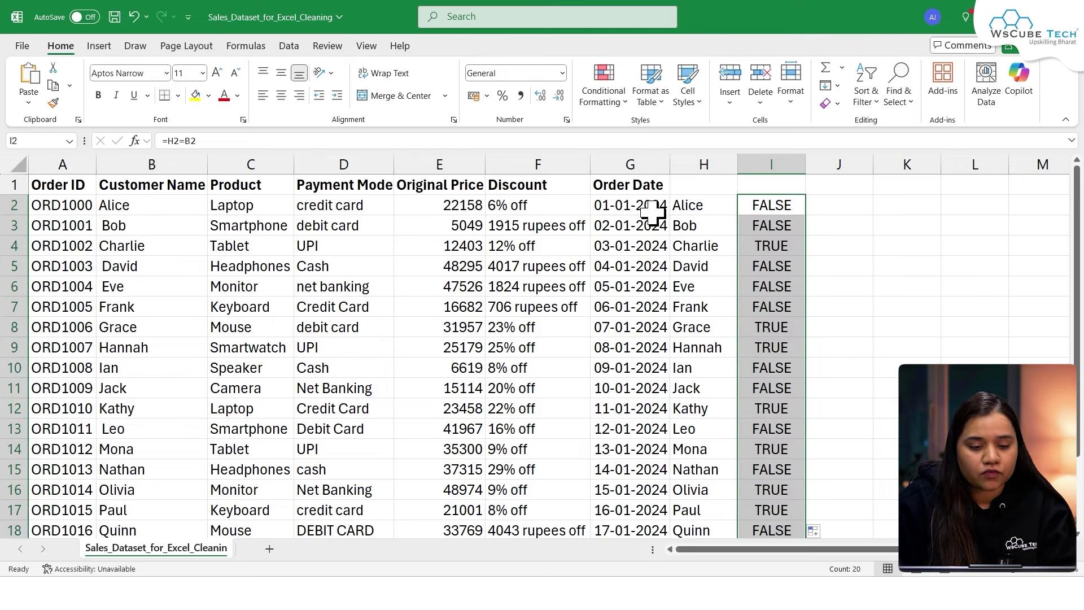
# Compare the trimmed names with the originals, checking cell B2 for trailing spaces and reviewing the comparison results in column I.
pyautogui.click(719, 206)
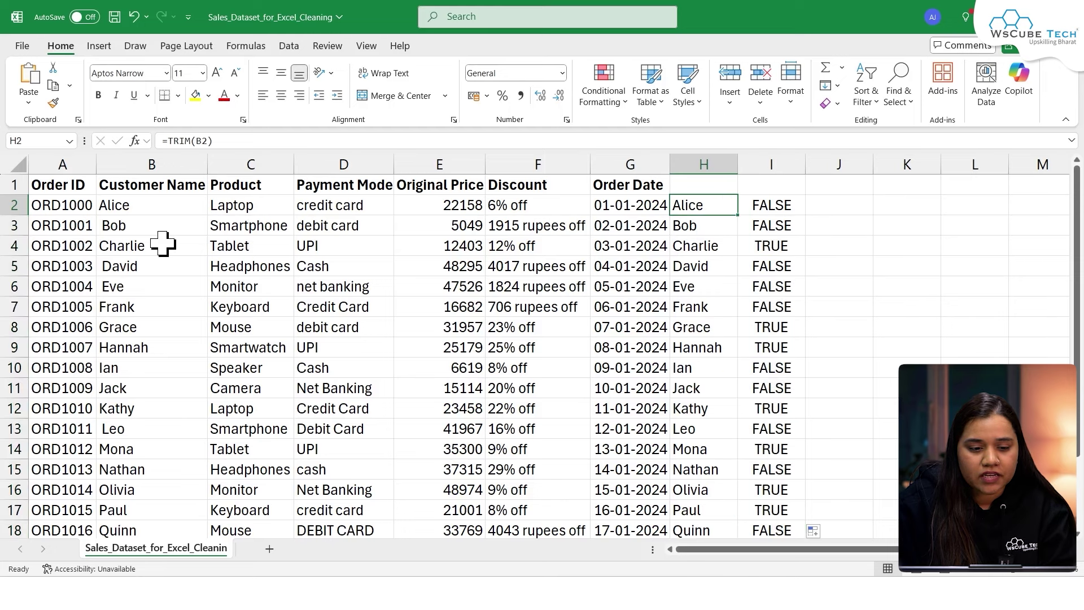
pyautogui.click(168, 208)
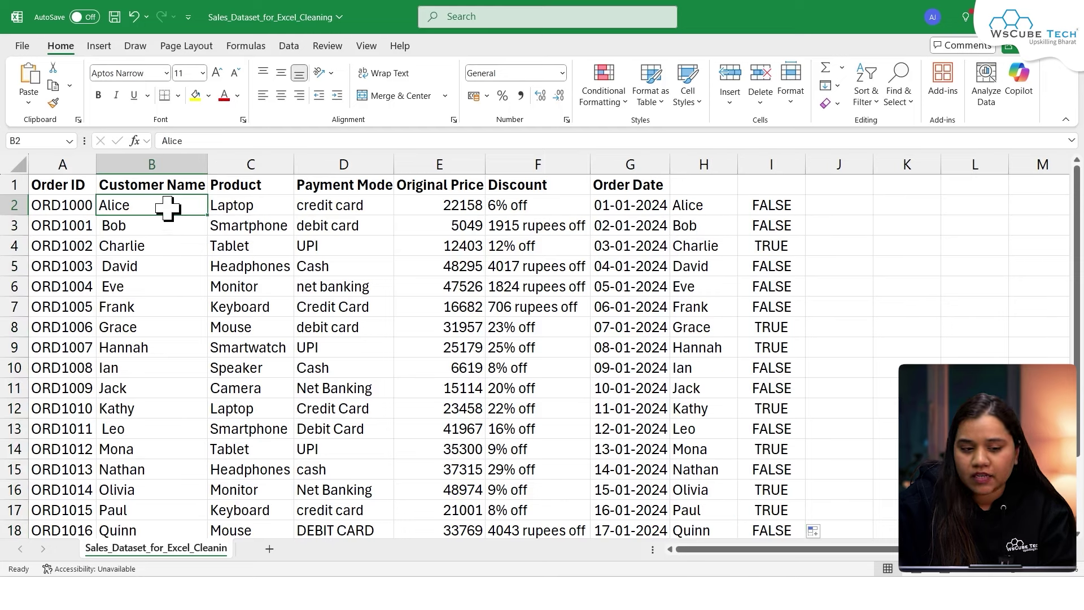
pyautogui.doubleClick(168, 207)
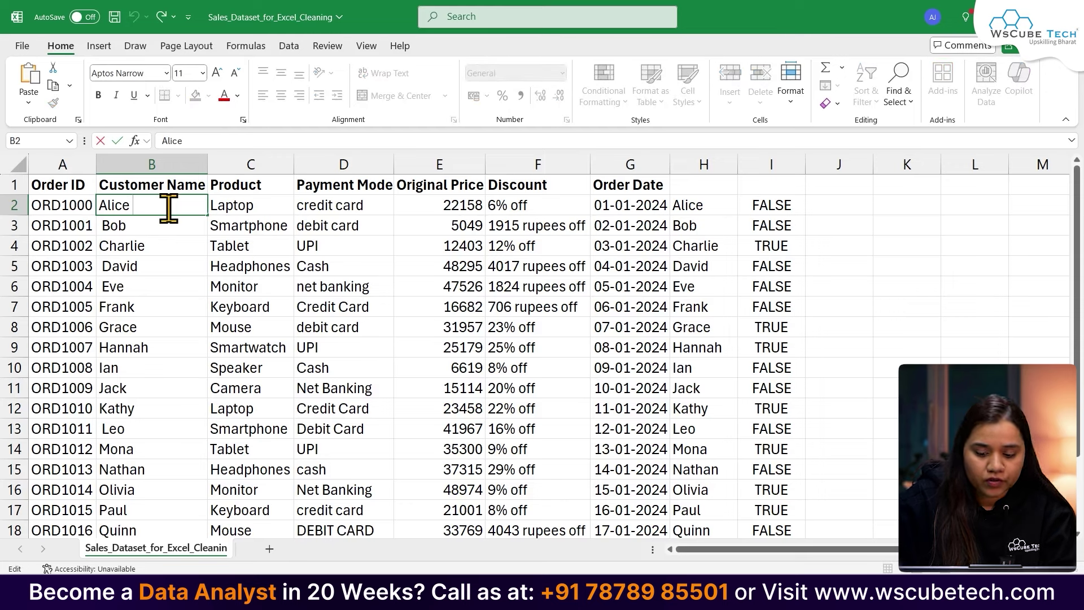
pyautogui.press('Return')
pyautogui.click(176, 246)
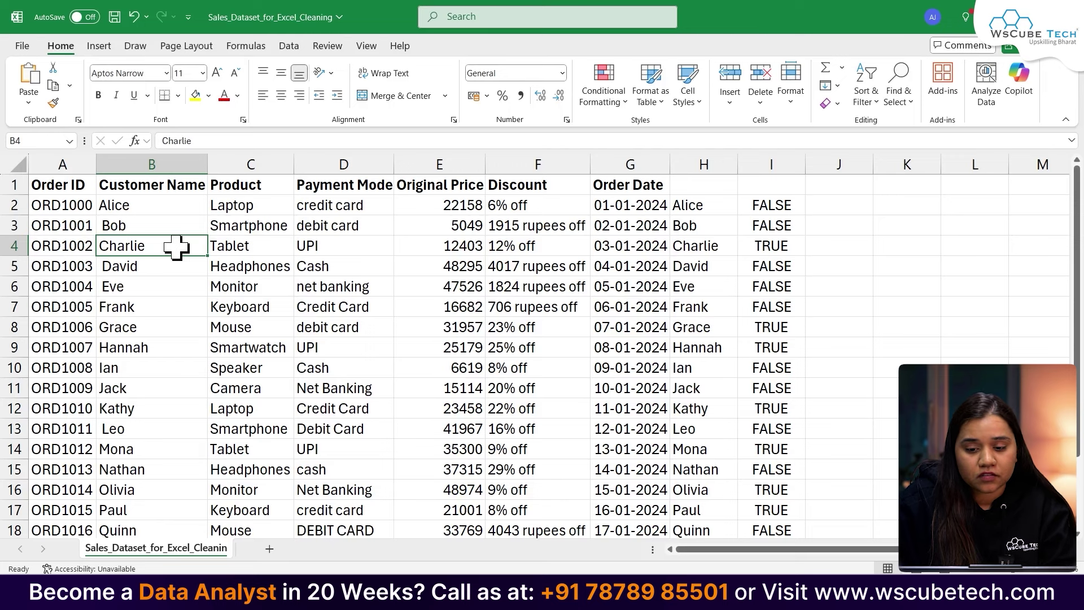
pyautogui.scroll(-1, 784, 393)
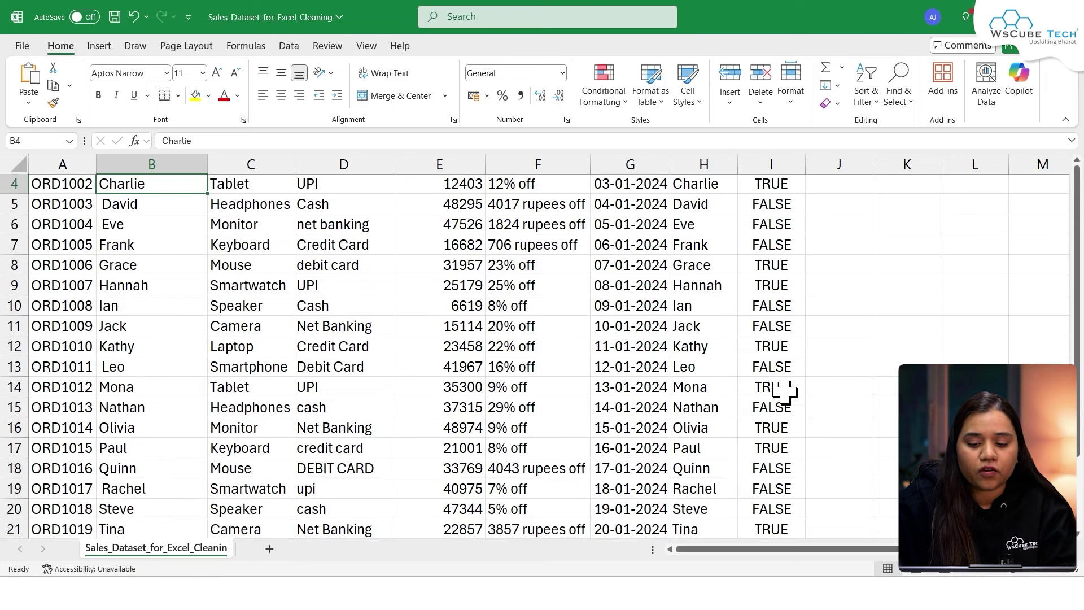
# Clear the comparison formulas from column I, starting at cell I2.
pyautogui.scroll(1, 785, 392)
pyautogui.moveTo(770, 206); pyautogui.dragTo(784, 513)
pyautogui.press('Delete')
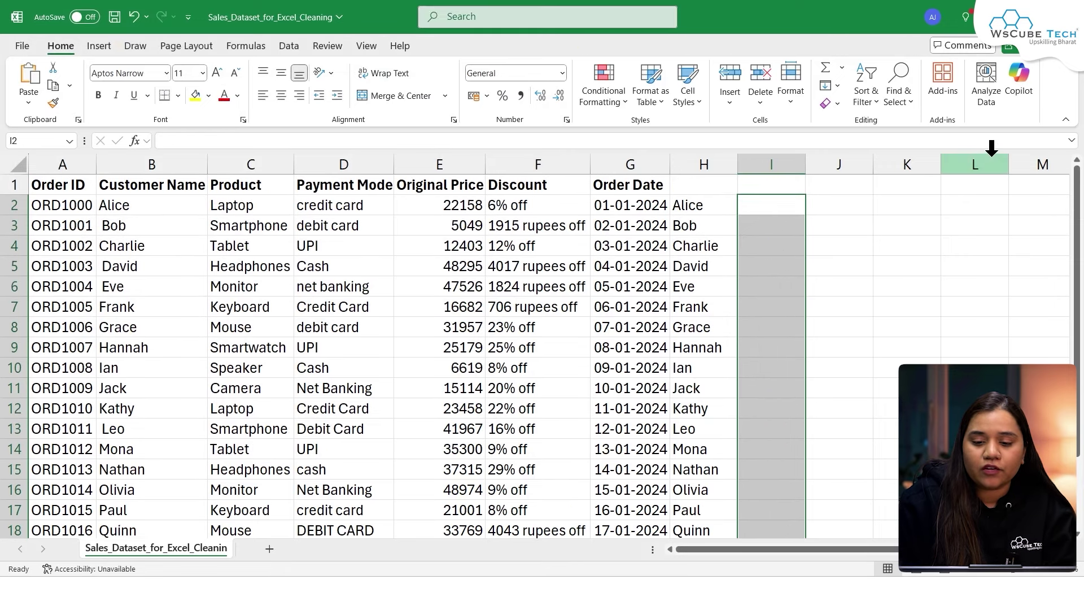
pyautogui.click(835, 281)
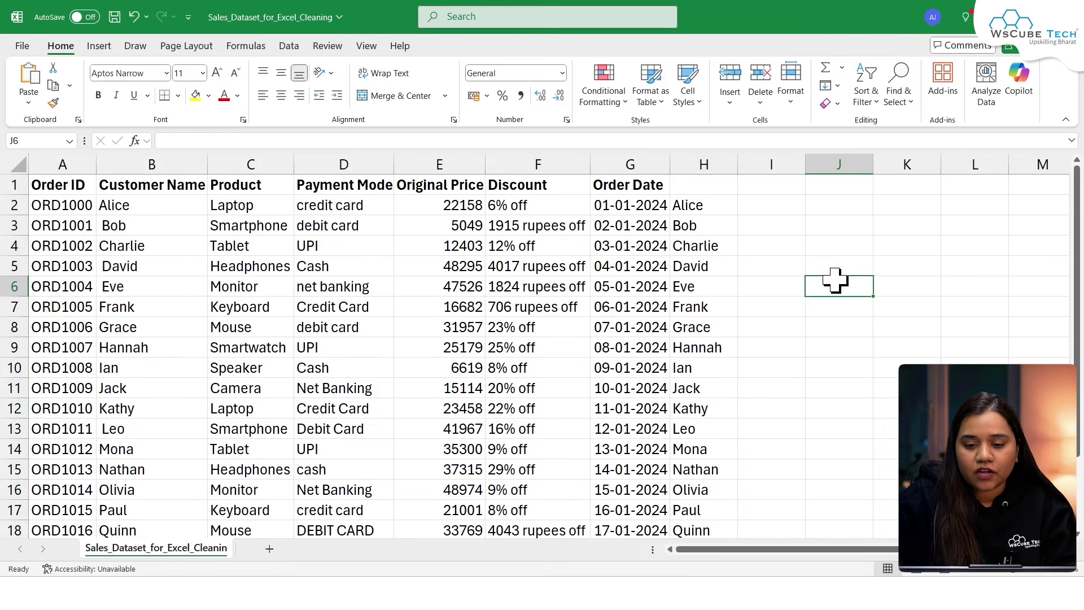
# Enter the header "Customer Name" in cell H1 above the trimmed names.
pyautogui.click(704, 187)
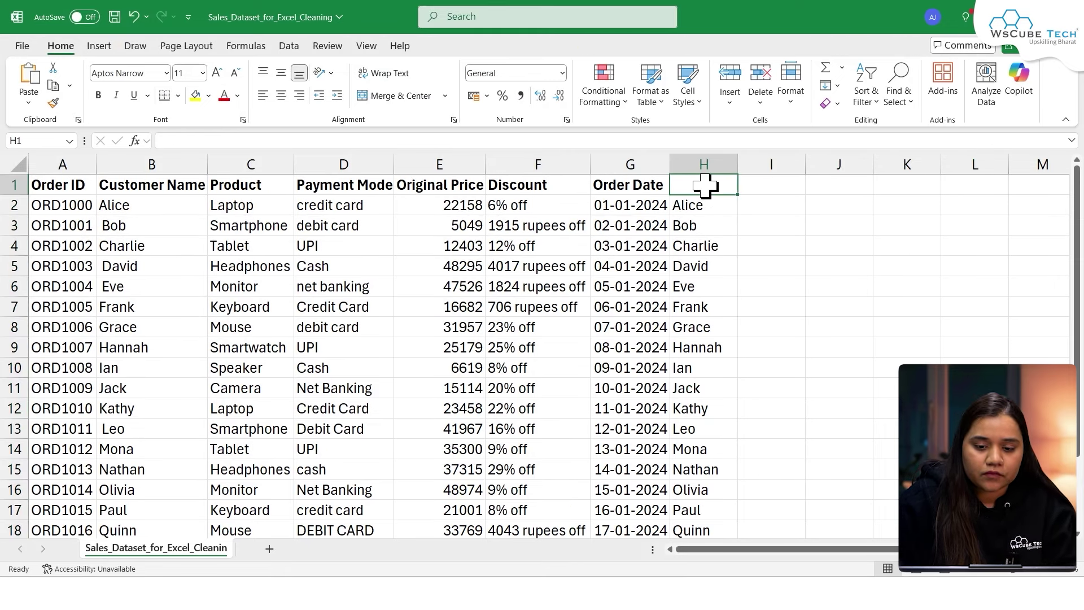
pyautogui.write('Customer Name')
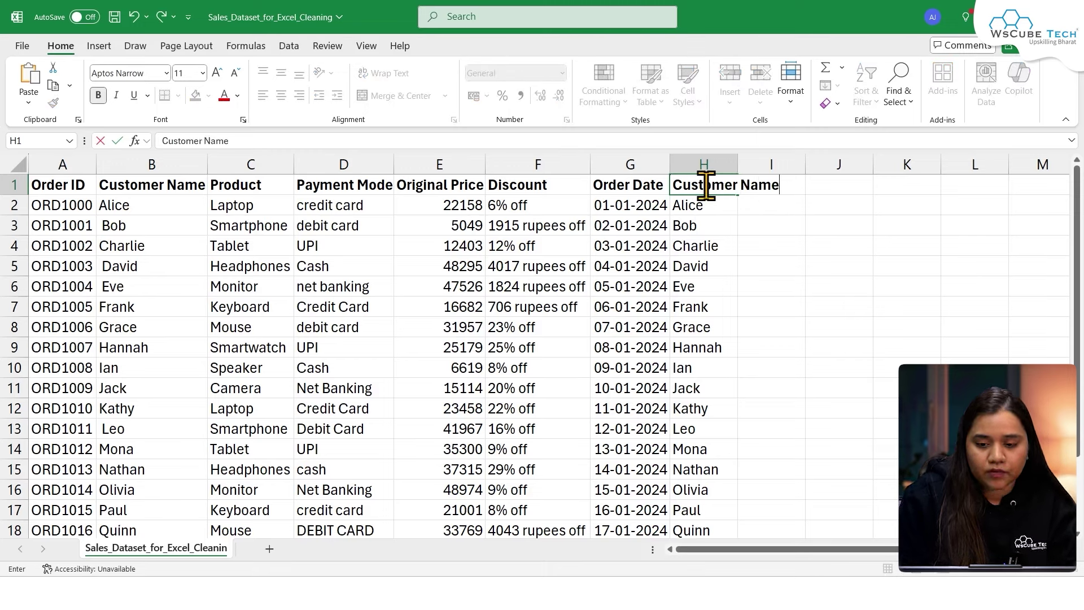
pyautogui.press('Return')
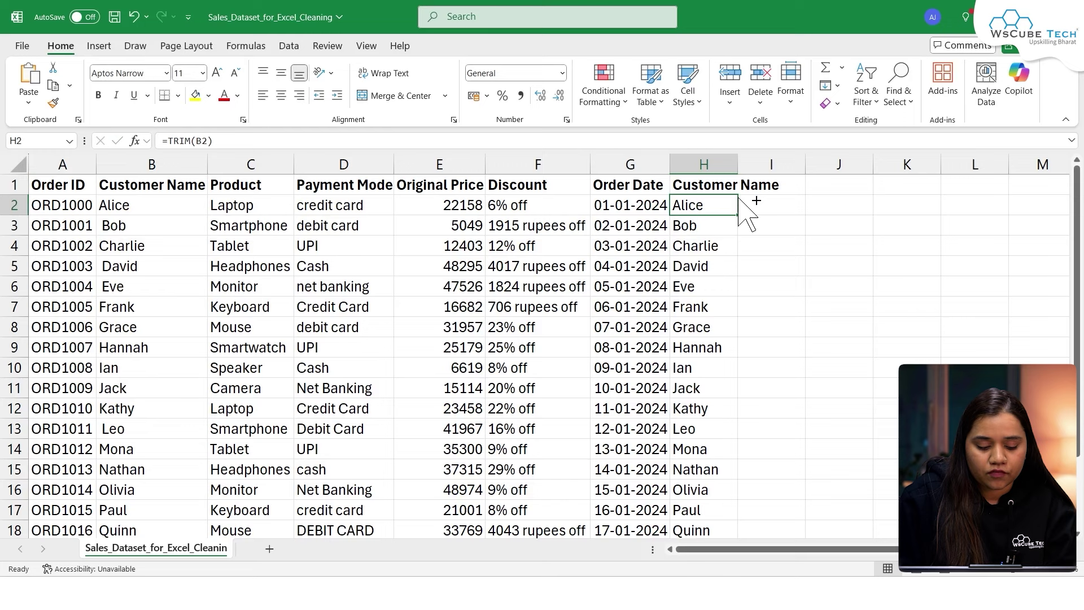
# Replace the TRIM formulas in H2:H21 with their values by copying the range and pasting values only over it.
pyautogui.hotkey('ctrl', 'shift', 'Down')
pyautogui.hotkey('ctrl', 'c')
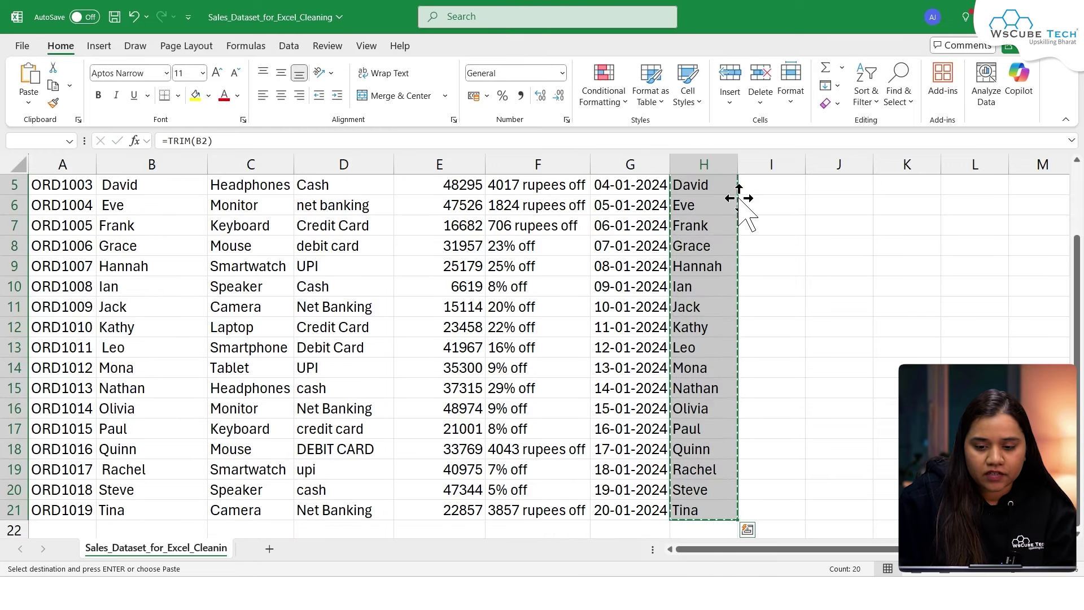
pyautogui.rightClick(722, 195)
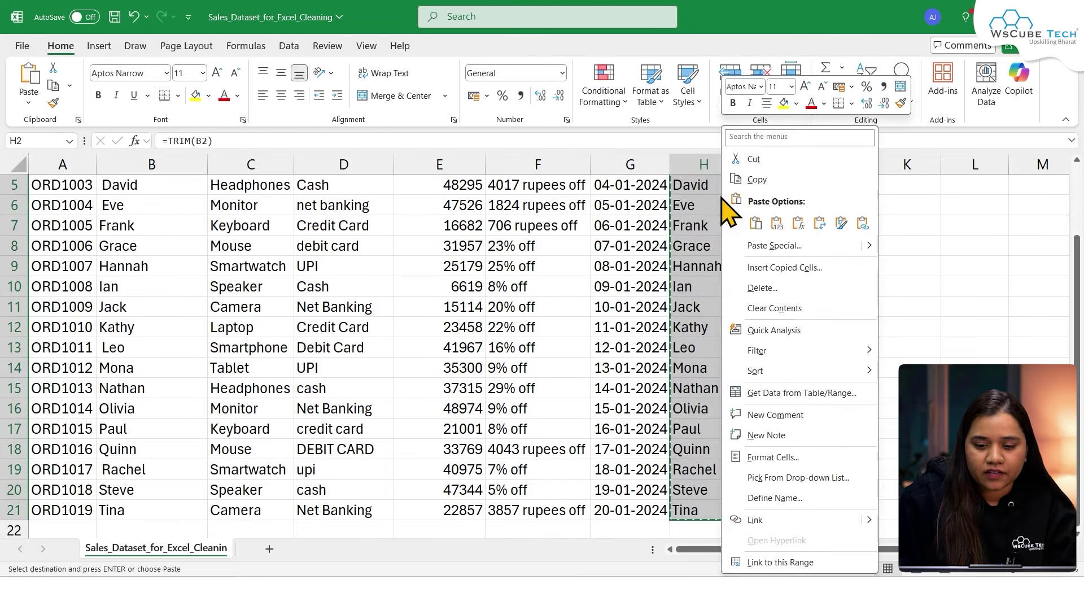
pyautogui.click(779, 224)
# Delete the original Customer Name column B and widen the cleaned Customer Name column to fit its header.
pyautogui.click(180, 163)
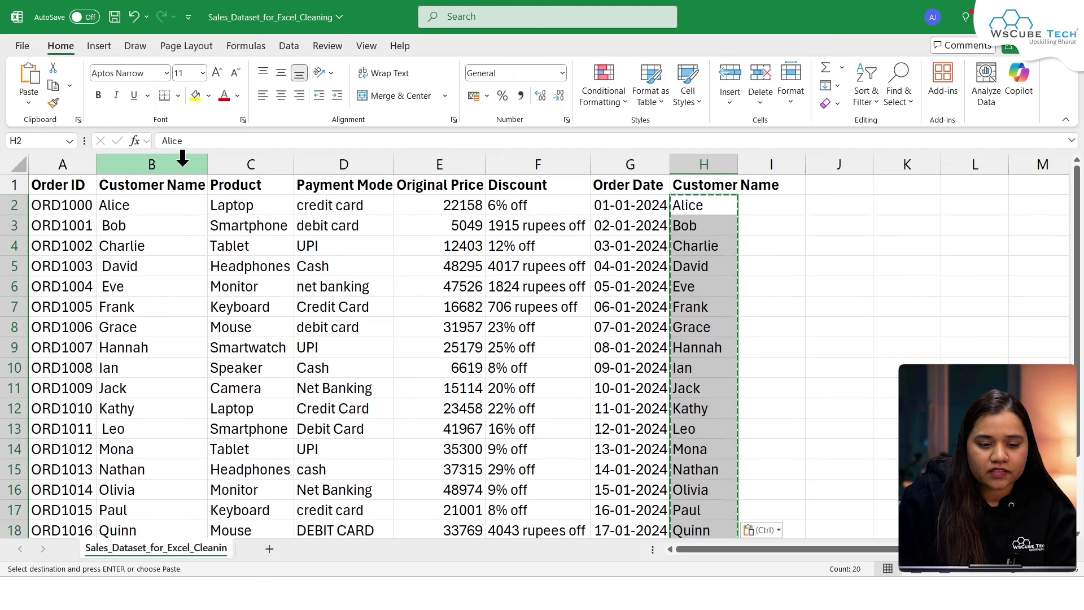
pyautogui.hotkey('ctrl', '-')
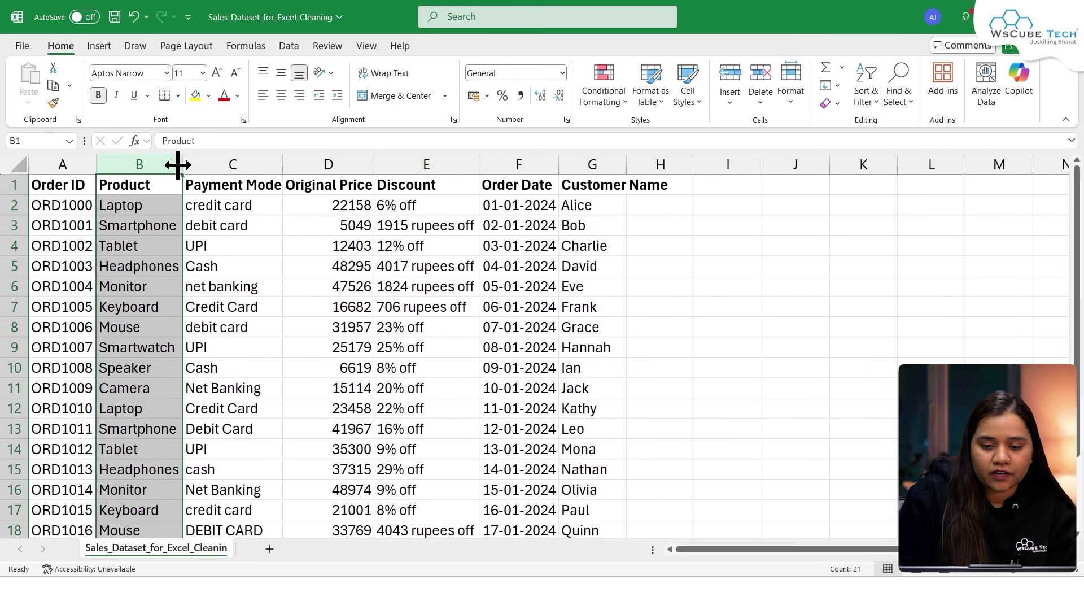
pyautogui.click(516, 273)
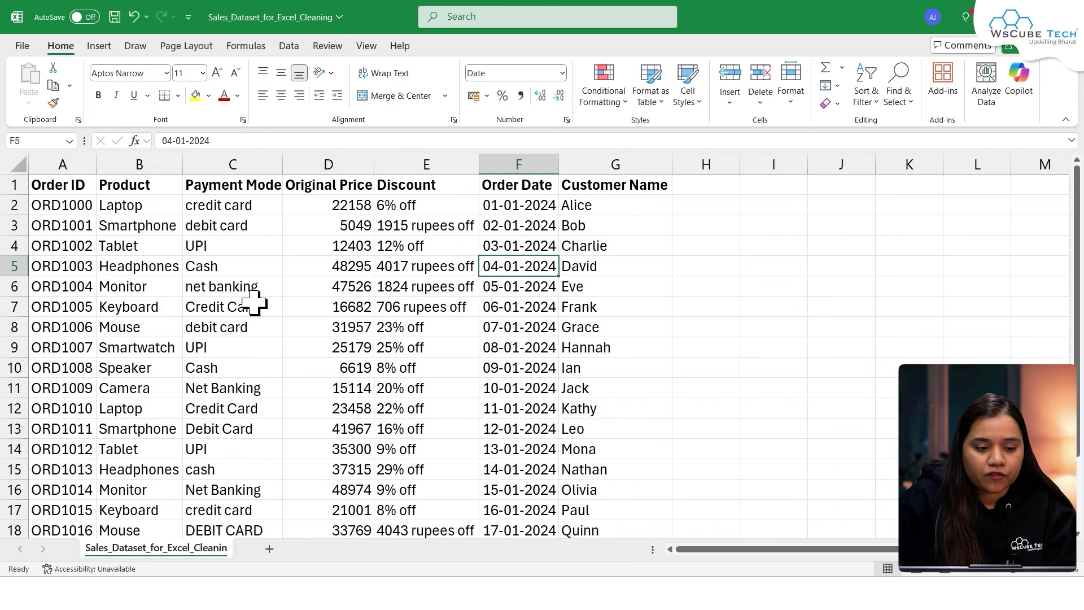
# Switch to ChatGPT, ask how to convert a column's values to upper case to maintain consistency, and read the suggested formula method.
pyautogui.click(245, 164)
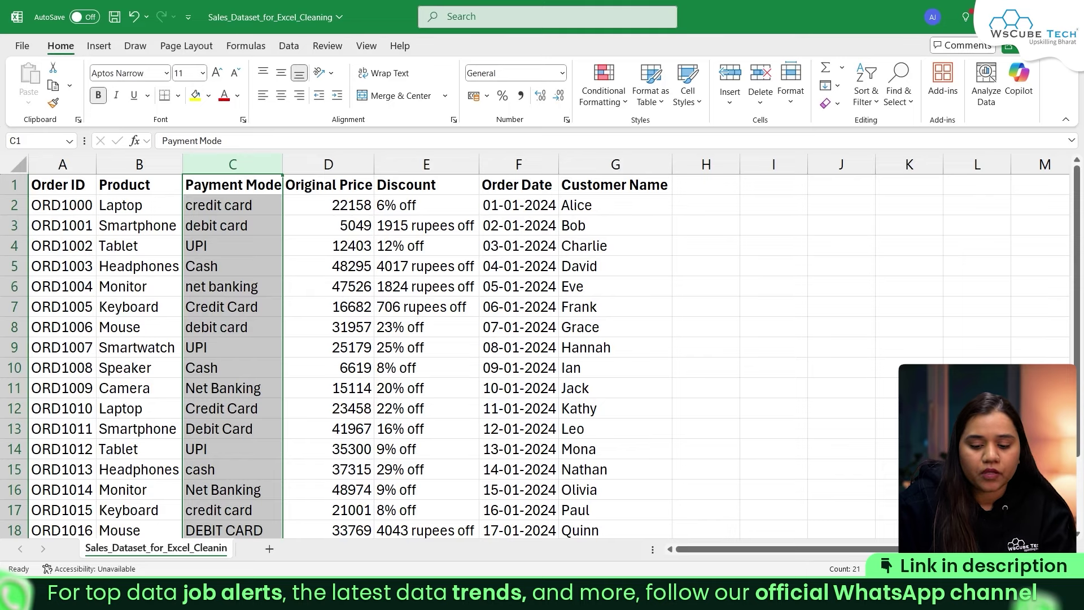
pyautogui.moveTo(621, 593)
pyautogui.click(598, 508)
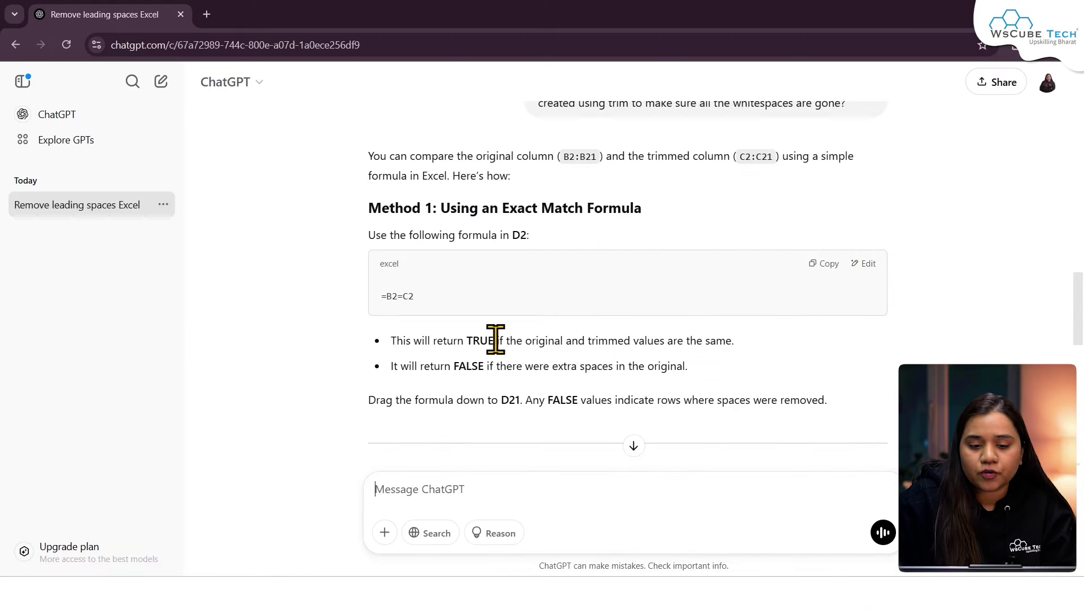
pyautogui.scroll(-5, 497, 342)
pyautogui.click(506, 500)
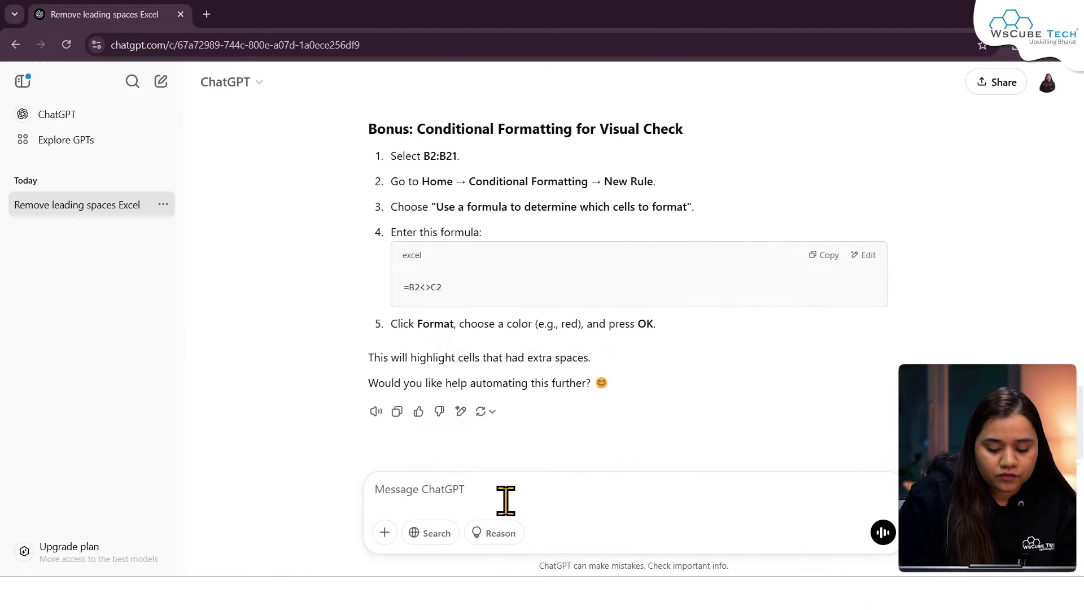
pyautogui.write('how')
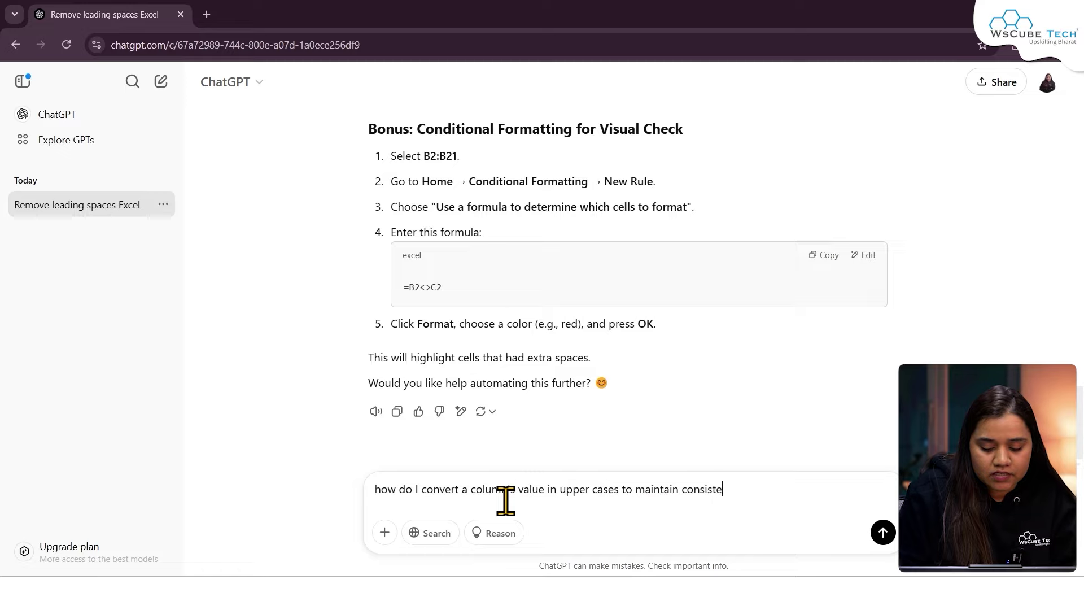
pyautogui.write('y')
pyautogui.press('Return')
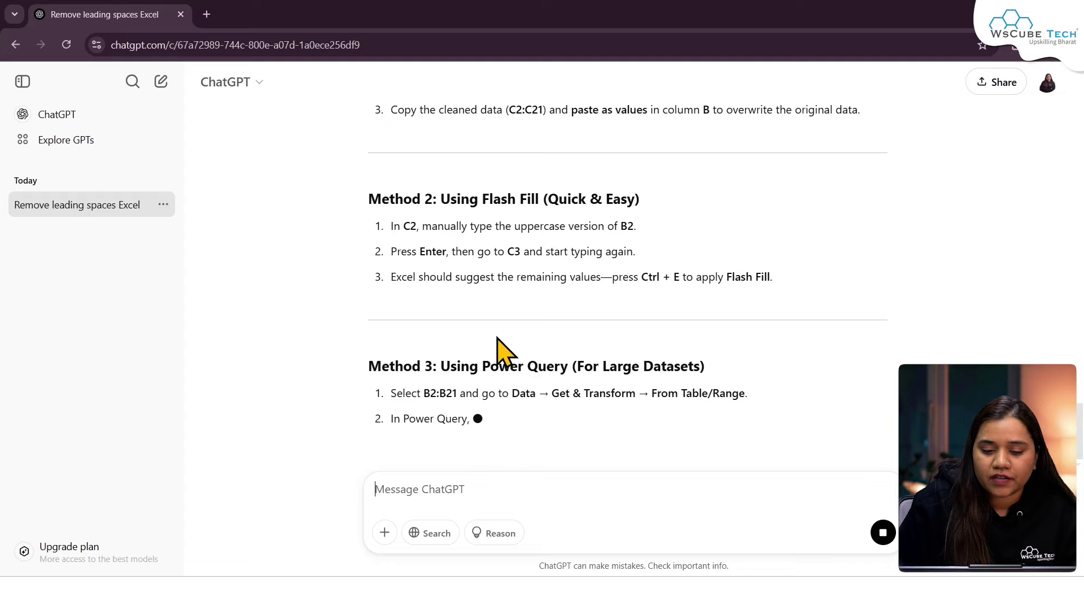
pyautogui.scroll(4, 528, 451)
pyautogui.scroll(1, 525, 440)
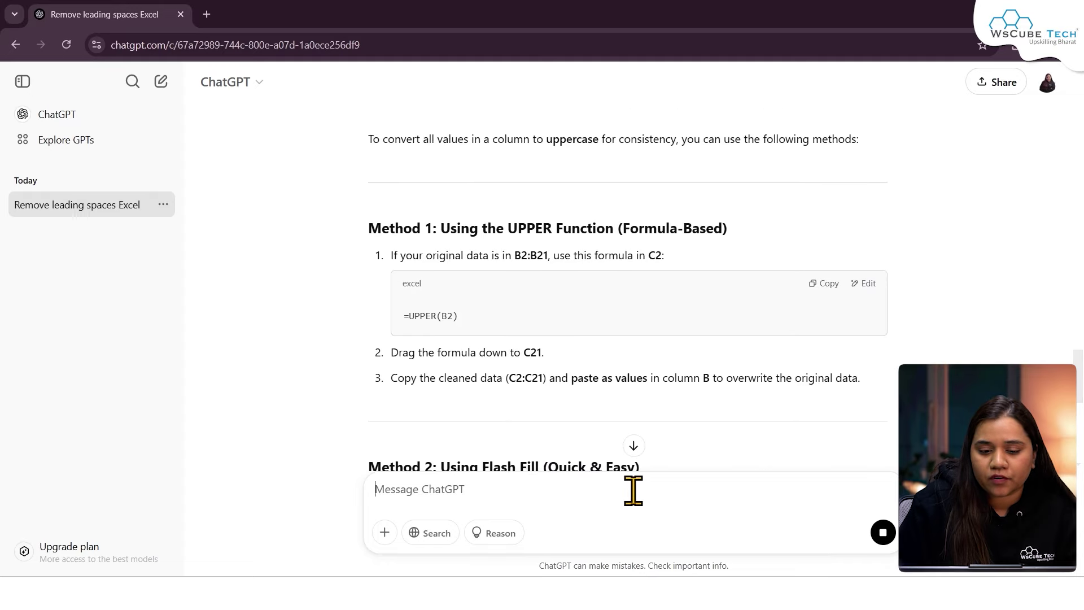
# Switch to the Excel dataset and enter an UPPER formula in cell H2 that references the payment mode in C2.
pyautogui.click(692, 593)
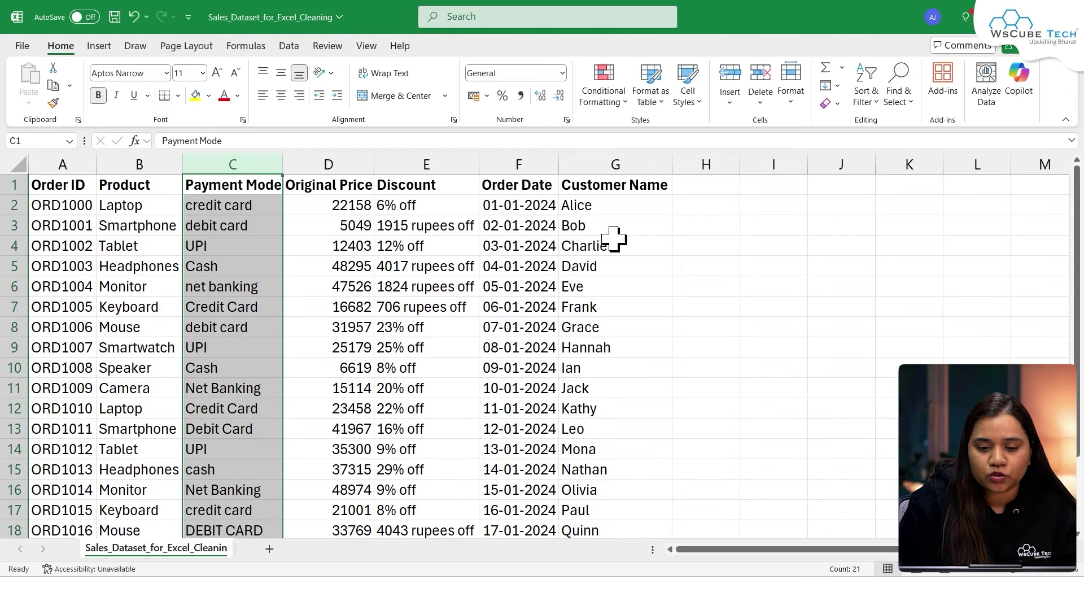
pyautogui.click(695, 222)
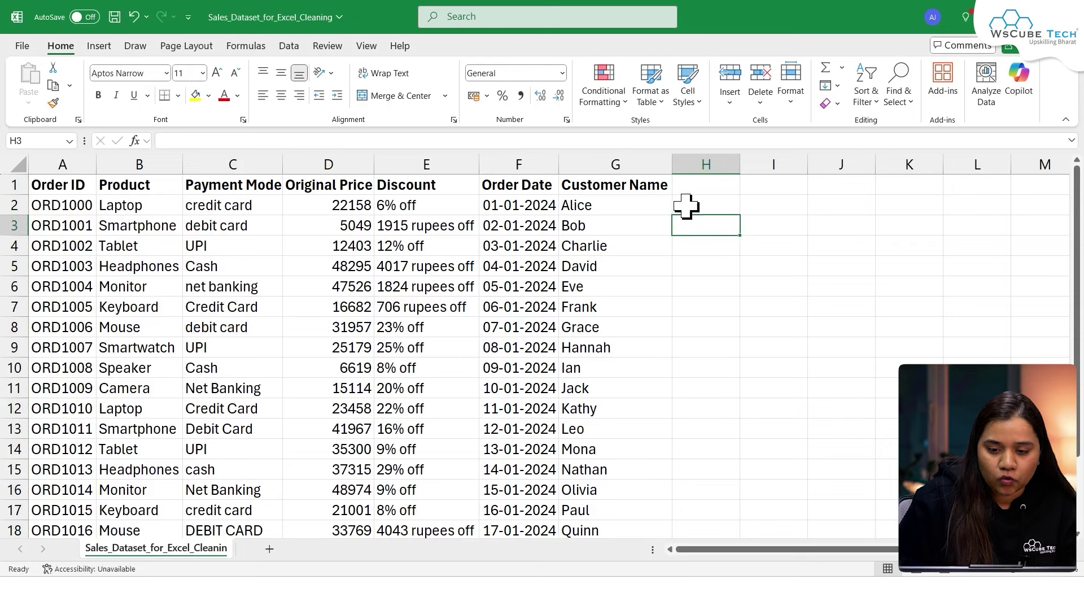
pyautogui.click(683, 205)
pyautogui.write('=Up')
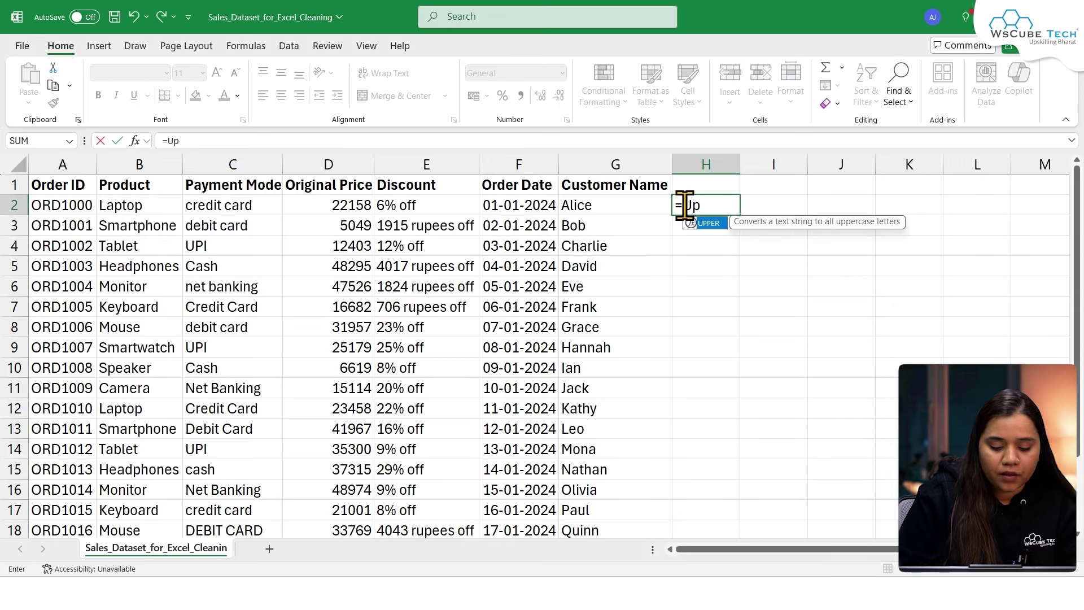
pyautogui.write('per(')
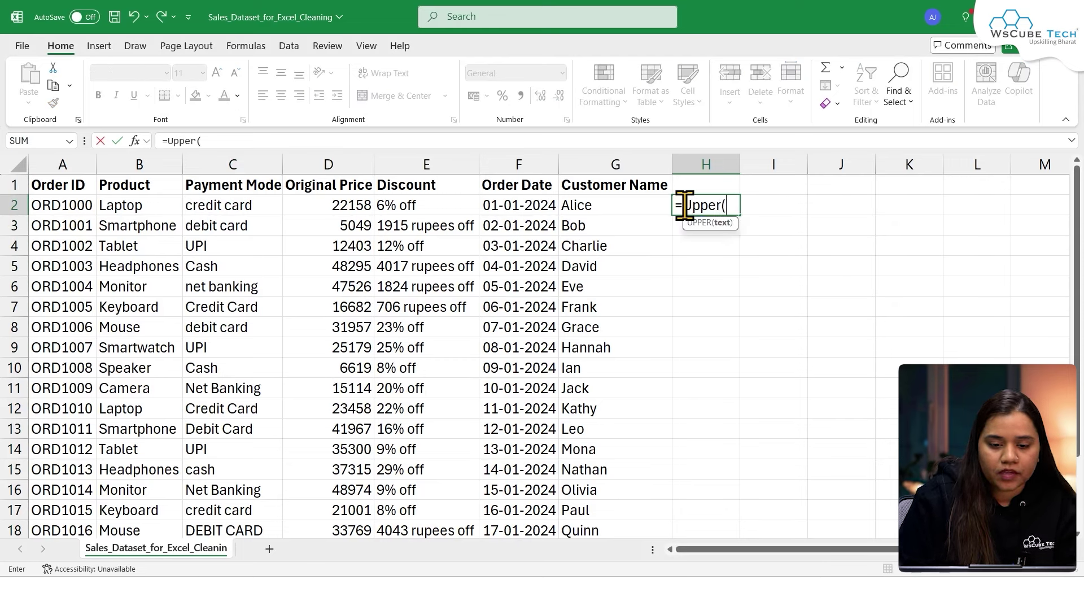
pyautogui.click(241, 208)
pyautogui.press('Return')
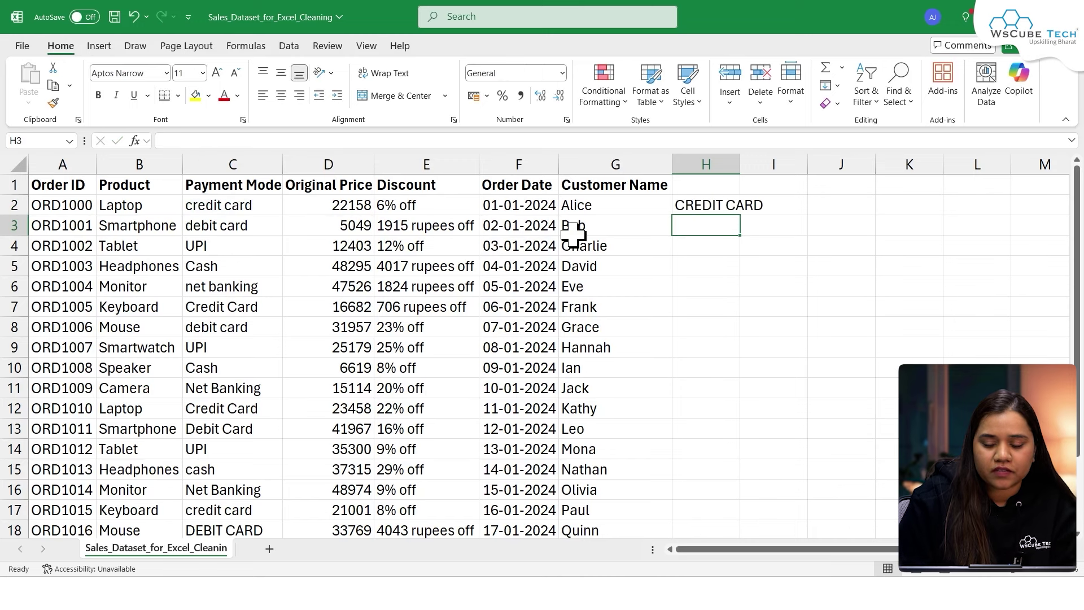
# Fit column H's width to its content and fill the UPPER formula down for all the data rows.
pyautogui.moveTo(740, 172); pyautogui.dragTo(739, 165)
pyautogui.click(750, 160)
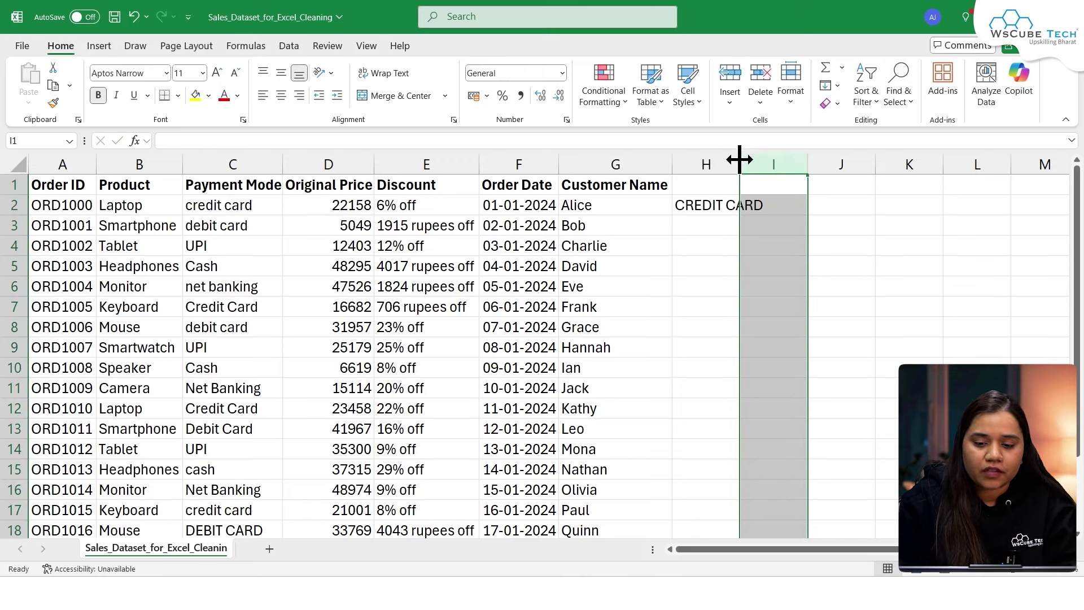
pyautogui.doubleClick(739, 163)
pyautogui.click(747, 205)
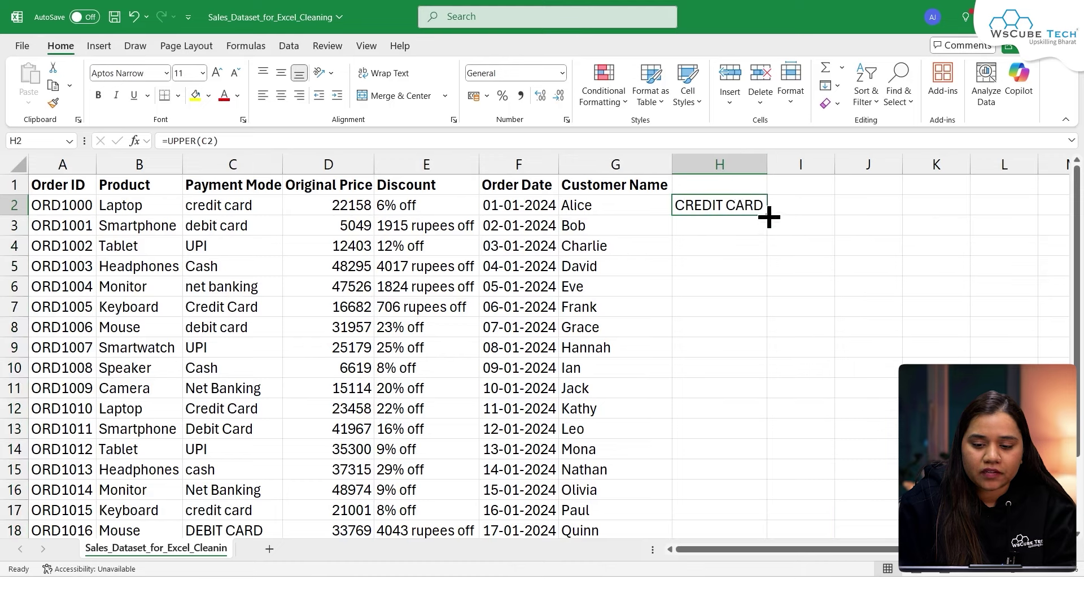
pyautogui.doubleClick(769, 216)
pyautogui.click(815, 245)
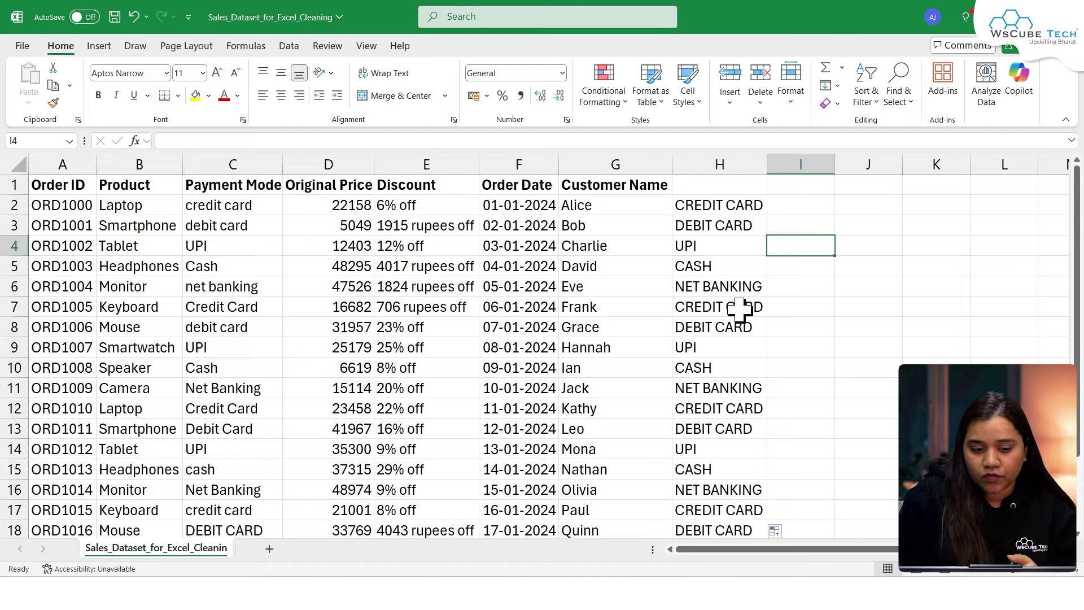
# Switch to ChatGPT, ask "is there a way we can capitalize 1st letter of each of our word", and read the suggested methods.
pyautogui.click(220, 390)
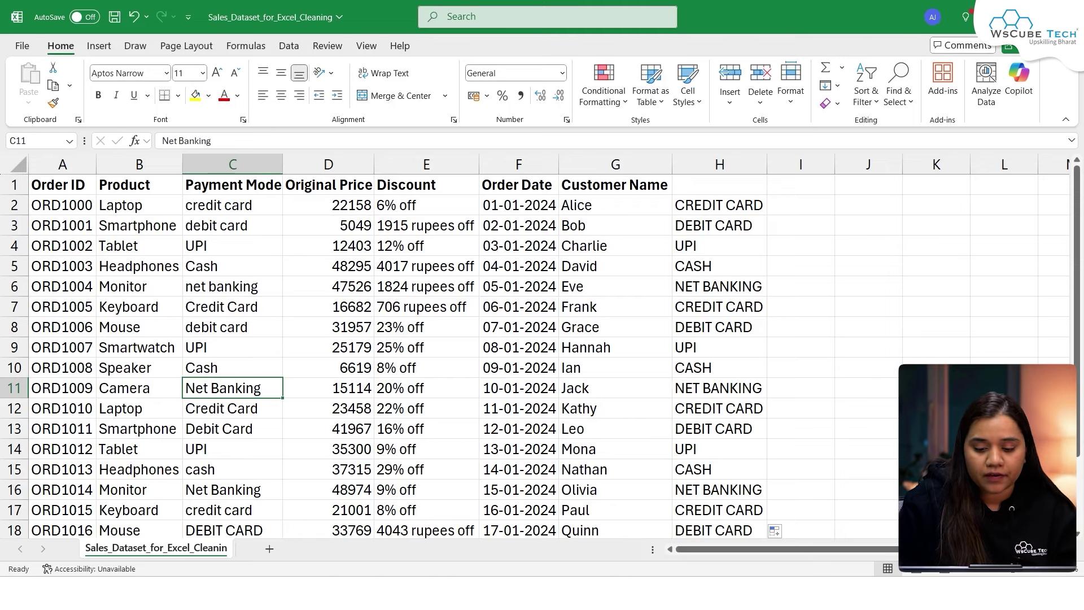
pyautogui.hotkey('alt', 'Tab')
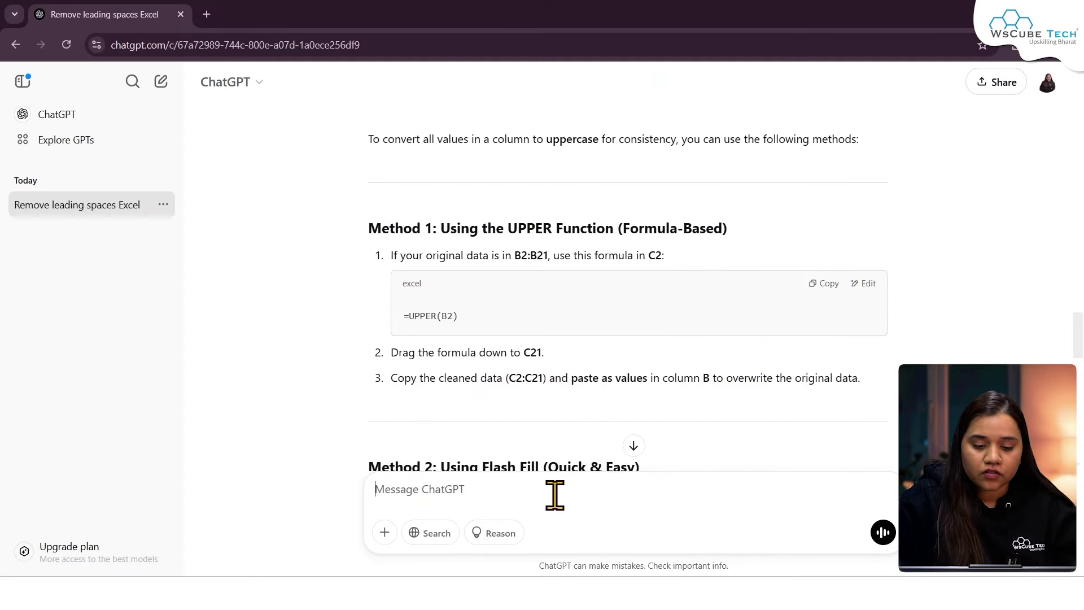
pyautogui.write('is there a way we can cap')
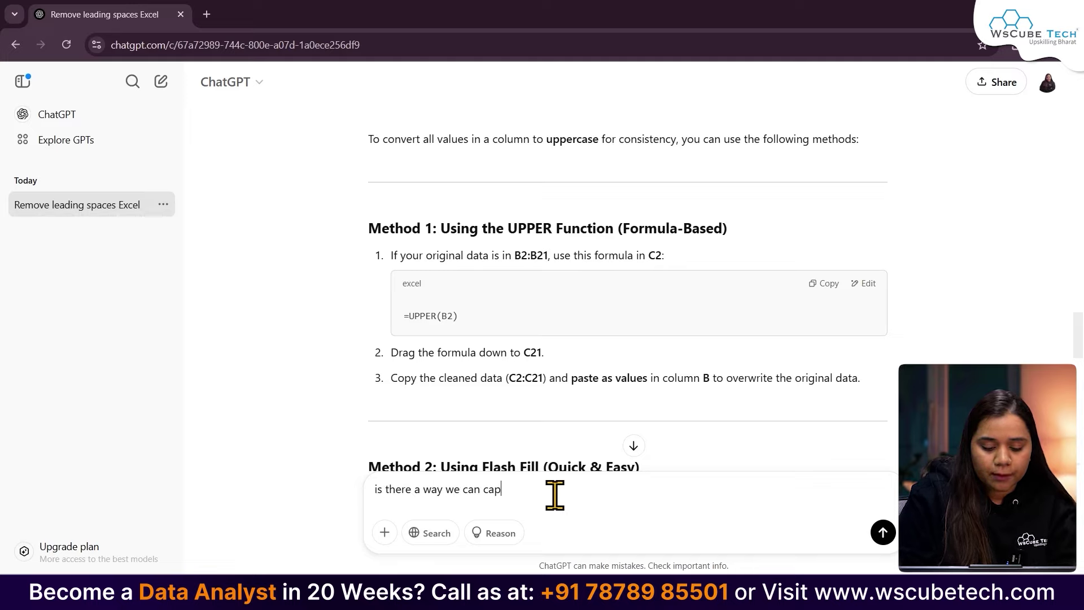
pyautogui.write('italize 1st letter of each of our word')
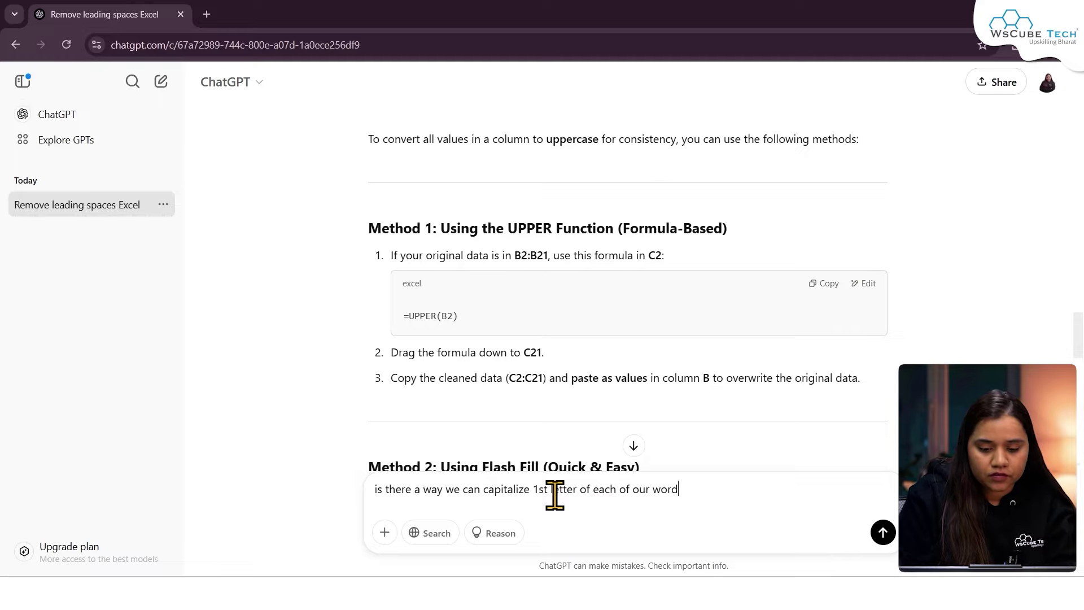
pyautogui.press('Return')
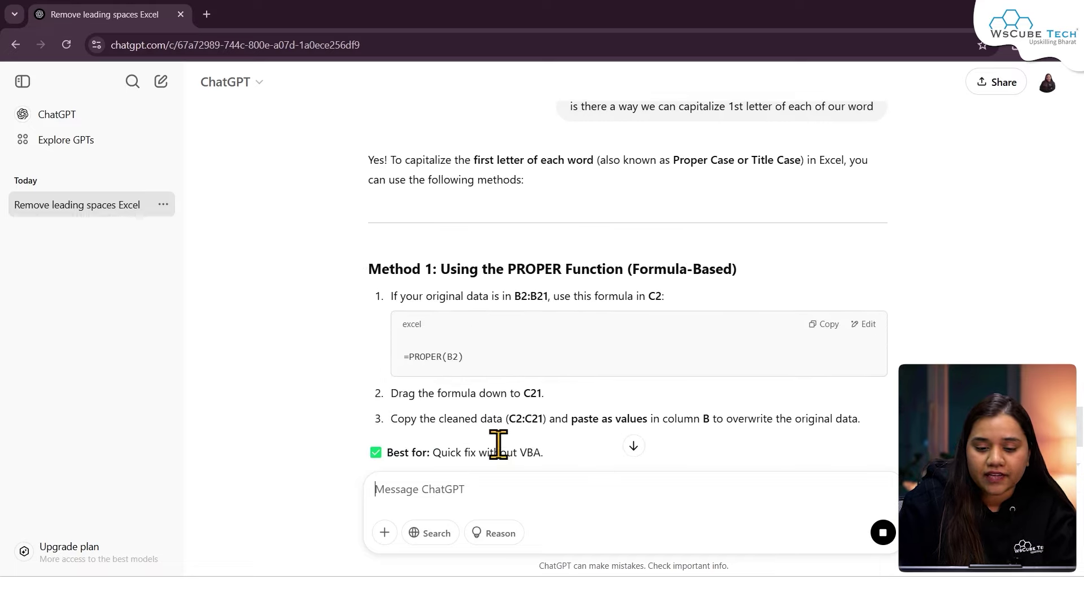
pyautogui.scroll(-1, 497, 452)
pyautogui.scroll(-3, 582, 452)
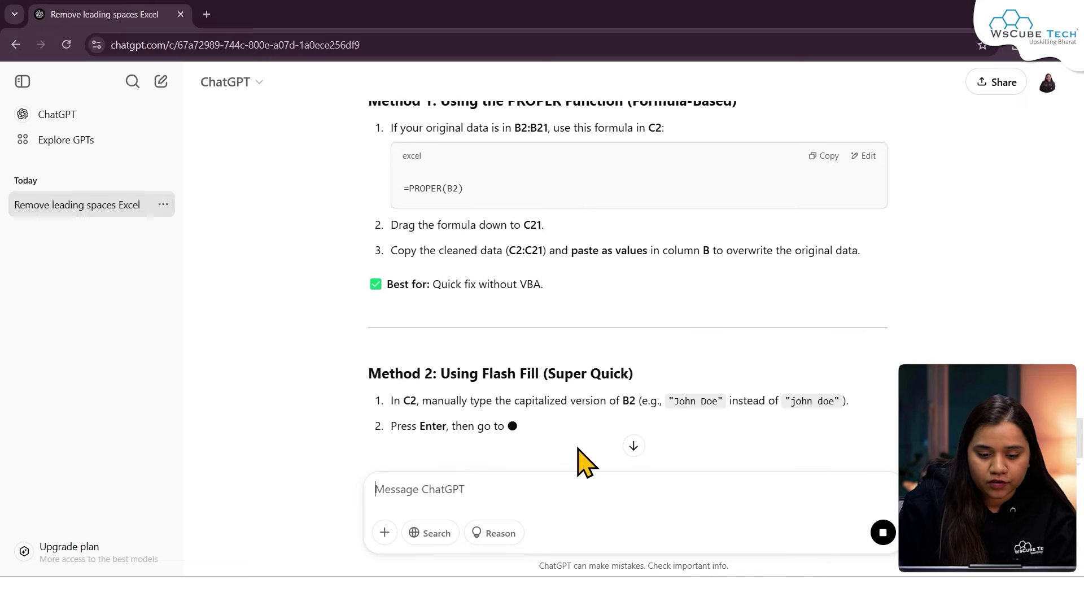
pyautogui.scroll(-3, 622, 473)
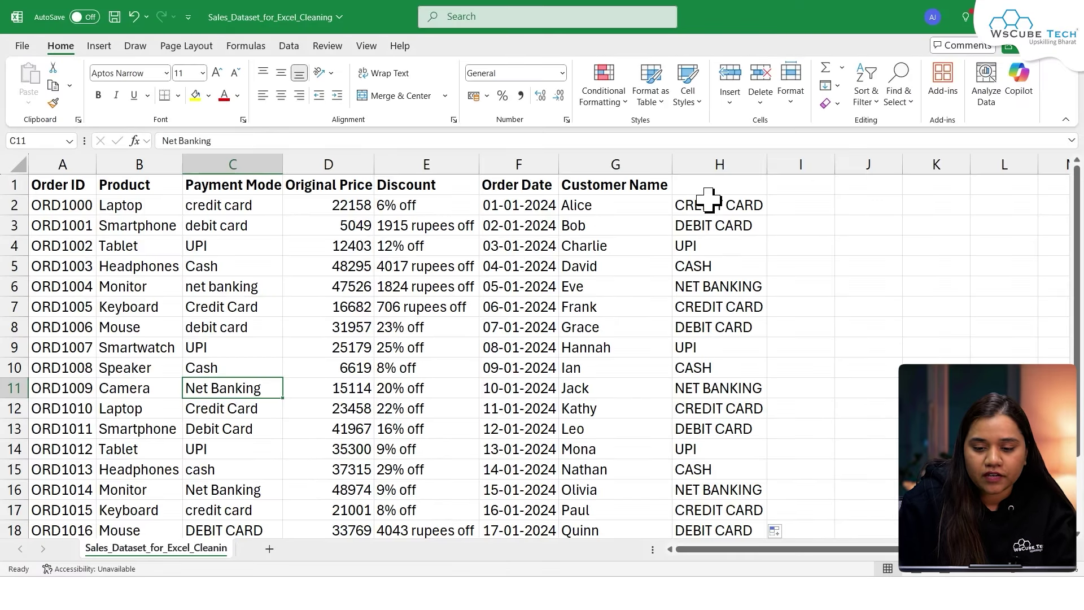
# In the Excel dataset, change the formula in H2 to =PROPER(C2) and fill it down for all the data rows.
pyautogui.doubleClick(709, 199)
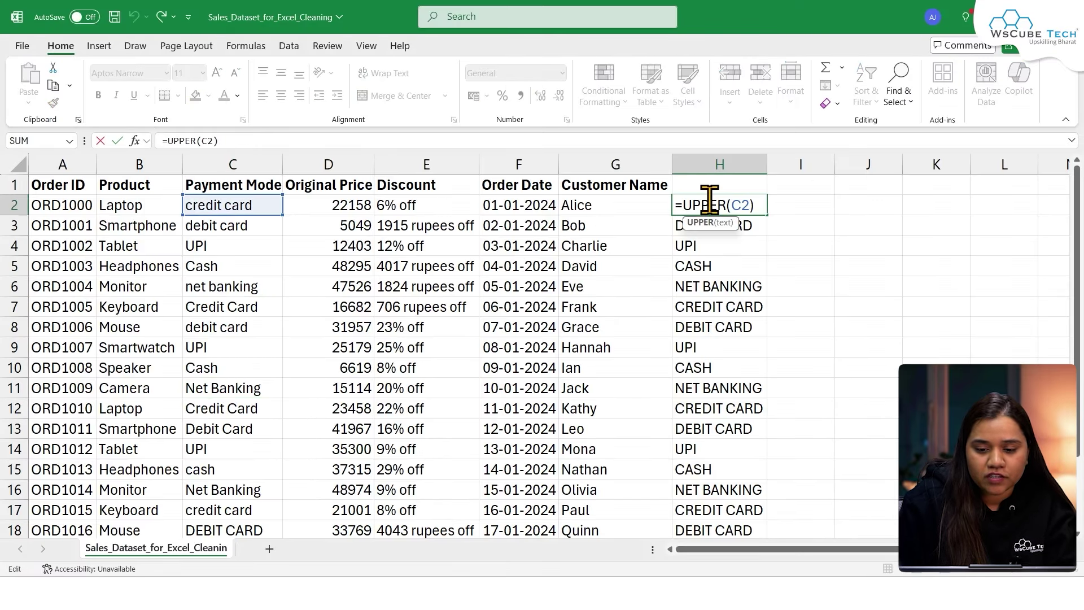
pyautogui.press('BackSpace')
pyautogui.press('BackSpace')
pyautogui.press('BackSpace')
pyautogui.press('BackSpace')
pyautogui.press('BackSpace')
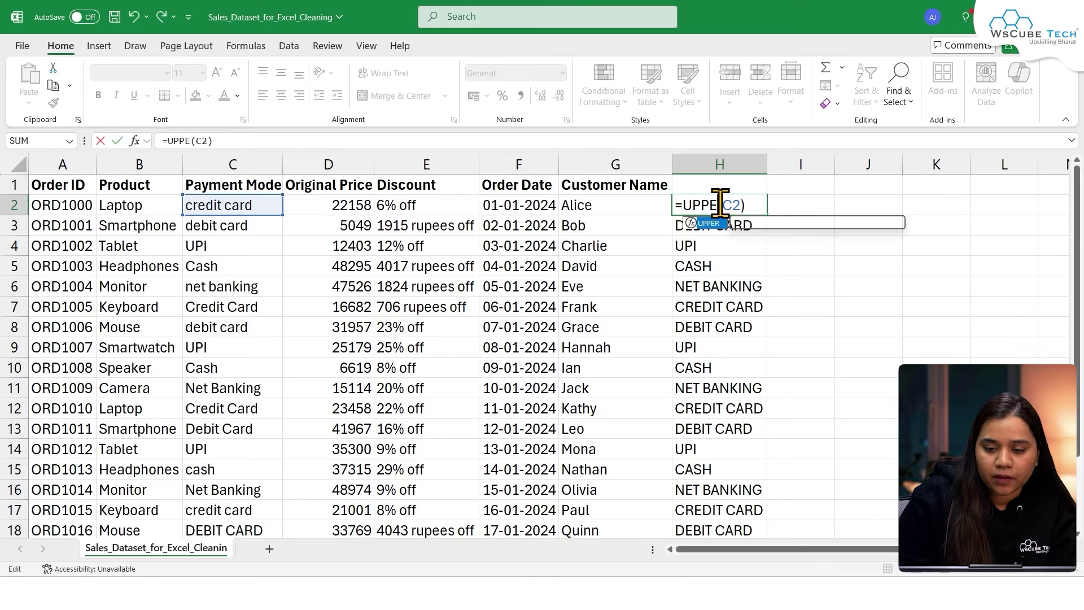
pyautogui.write('Proper')
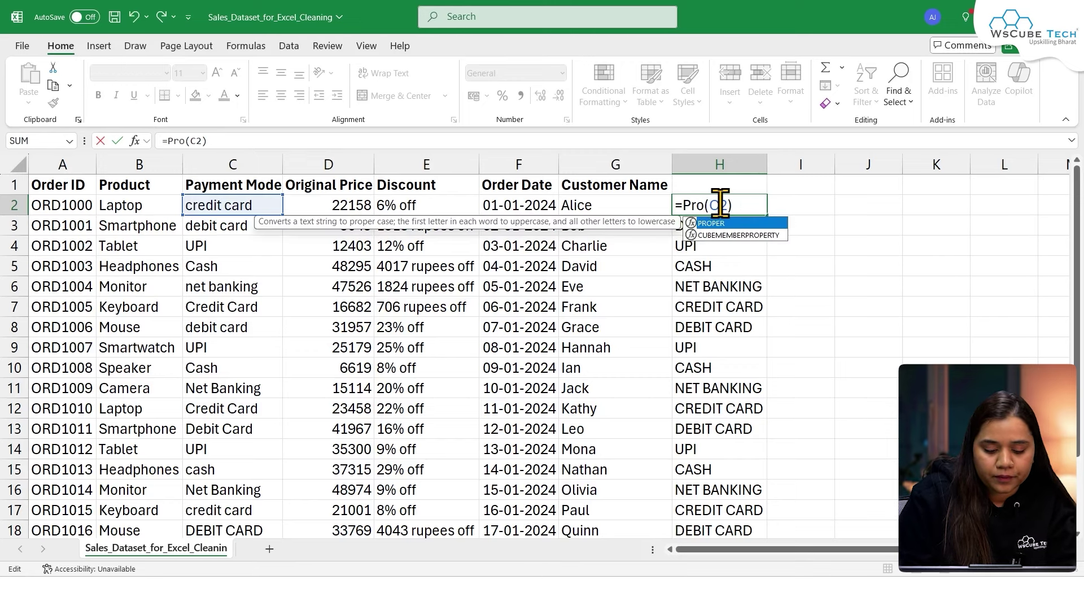
pyautogui.press('Return')
pyautogui.click(748, 198)
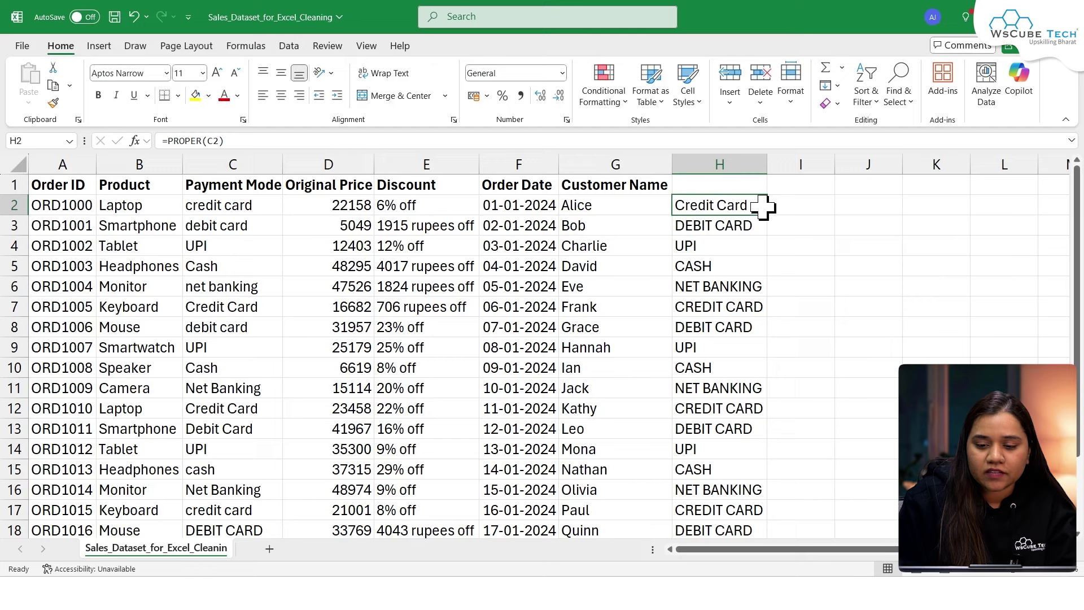
pyautogui.doubleClick(767, 214)
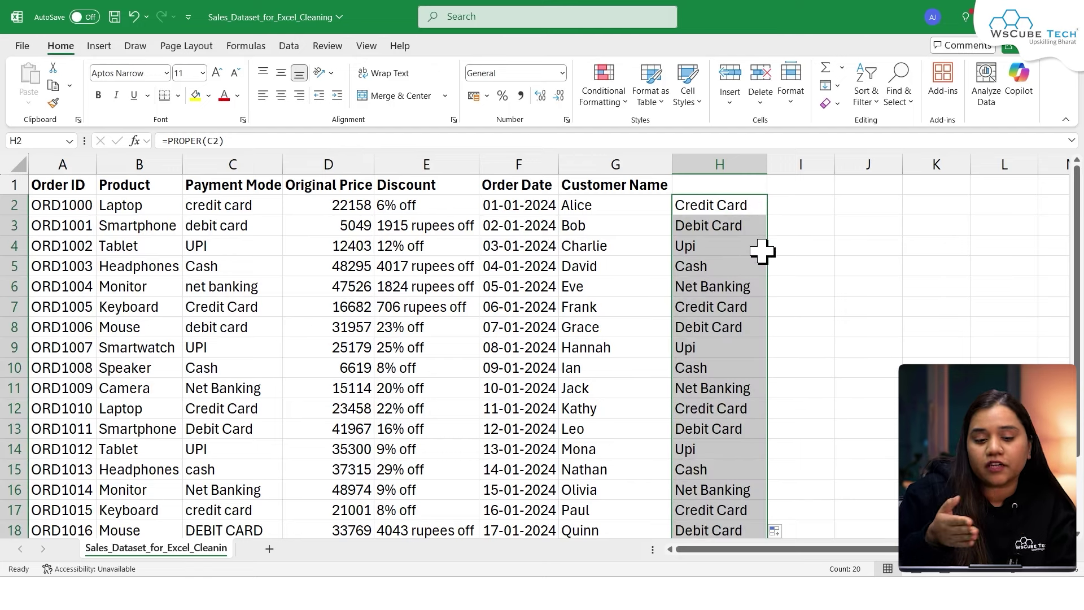
# Enter the header "Payment Mode" in cell H1 above the proper-case payment modes.
pyautogui.click(700, 185)
pyautogui.write('Pay')
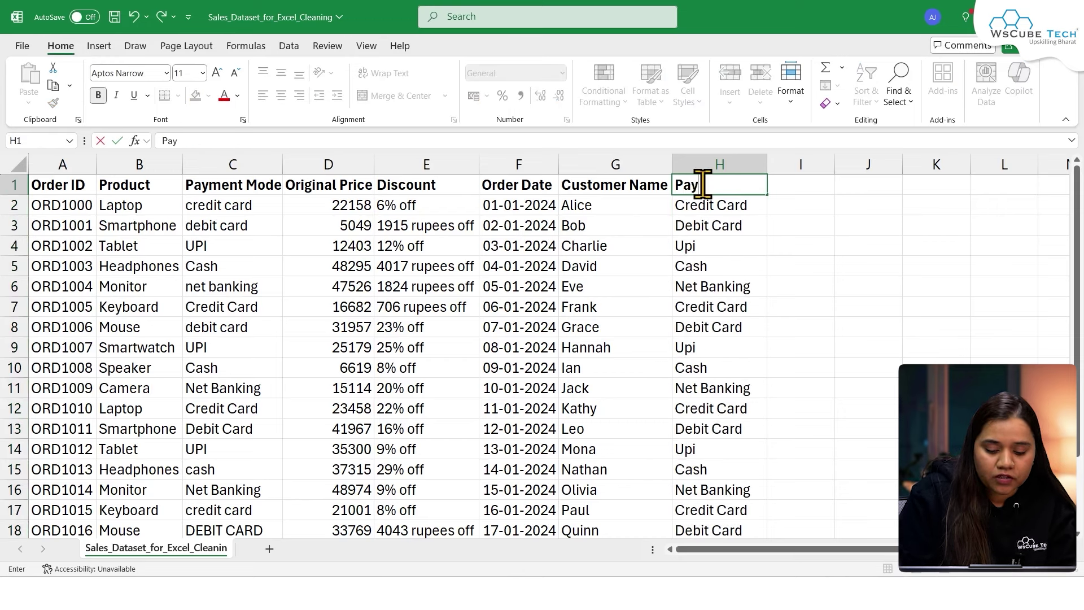
pyautogui.write('ment Mode')
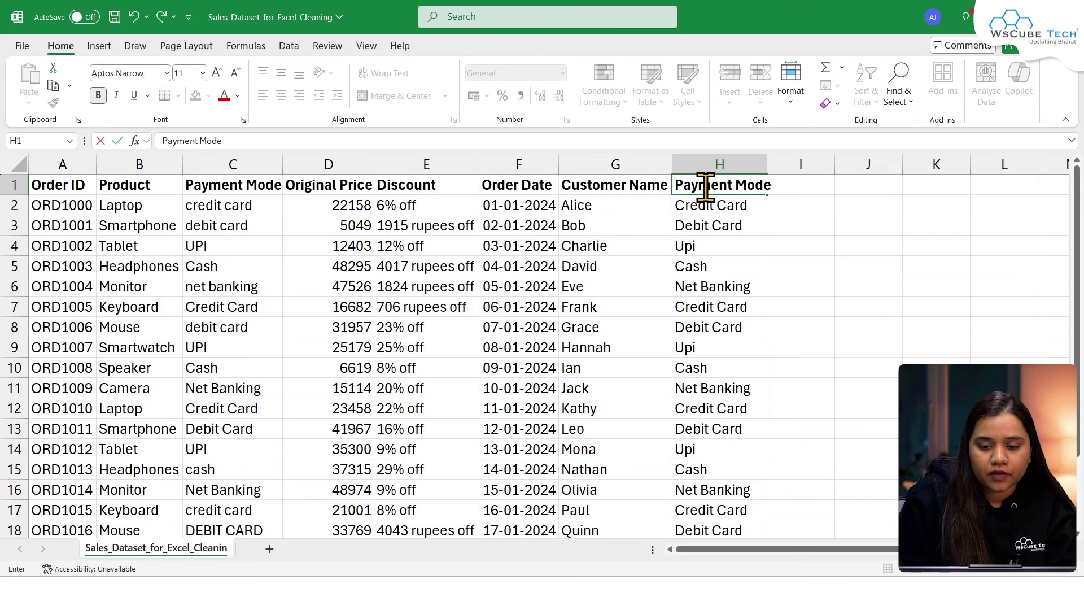
pyautogui.click(755, 221)
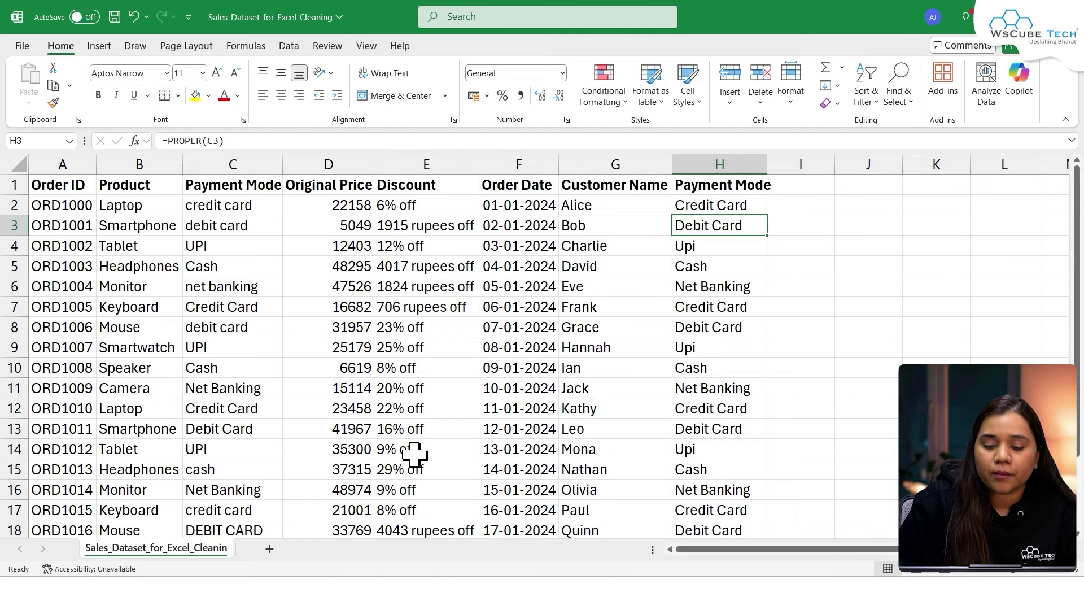
# Switch to ChatGPT and begin a message explaining that one column has original price and another has discount, some values in %, some rupees off.
pyautogui.click(414, 205)
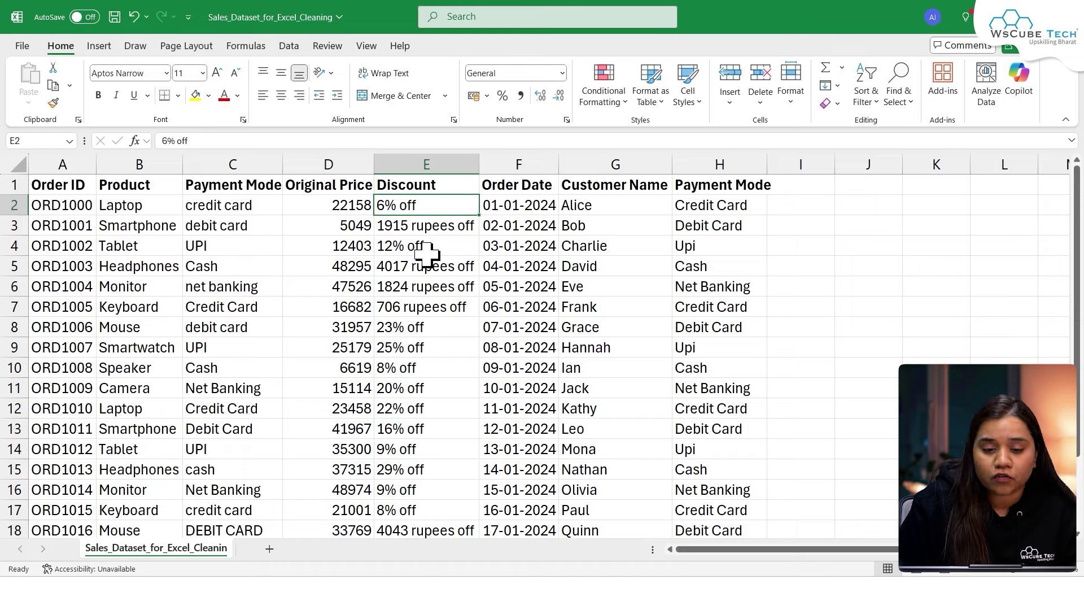
pyautogui.click(425, 226)
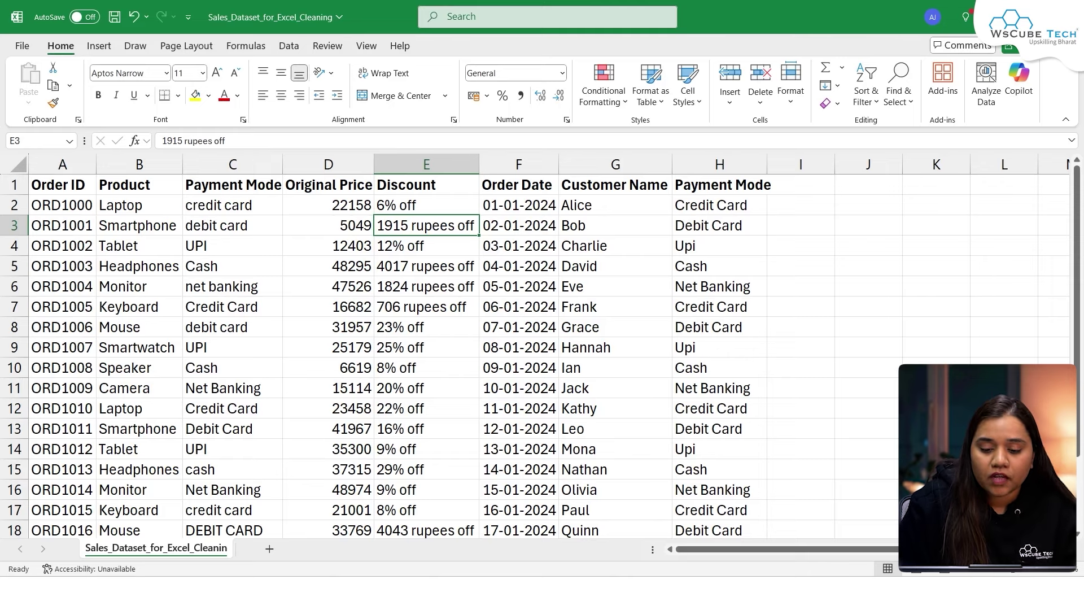
pyautogui.hotkey('alt', 'Tab')
pyautogui.click(596, 504)
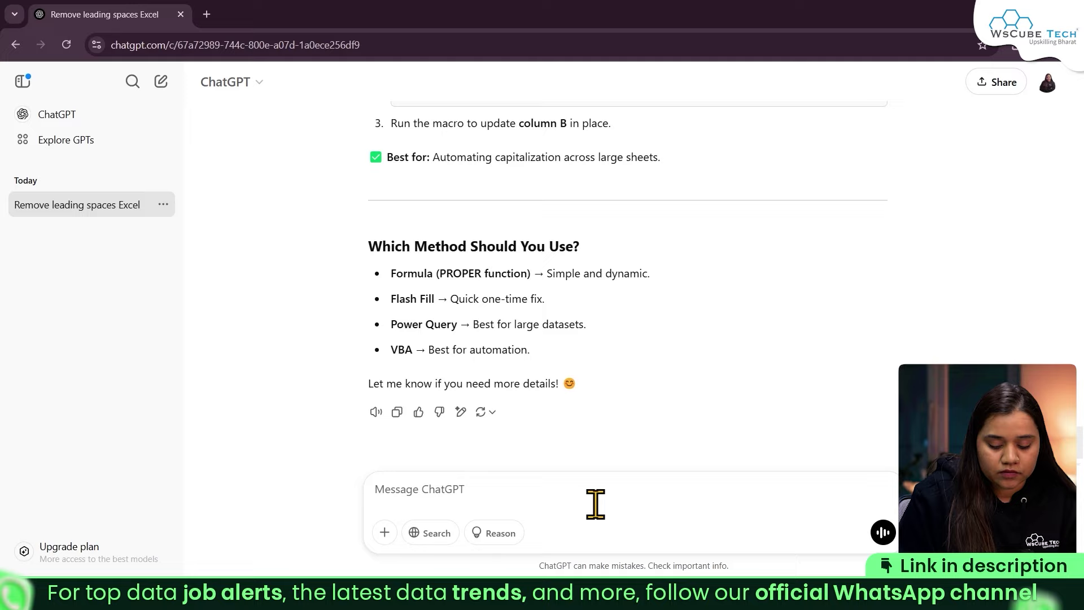
pyautogui.write('in a ')
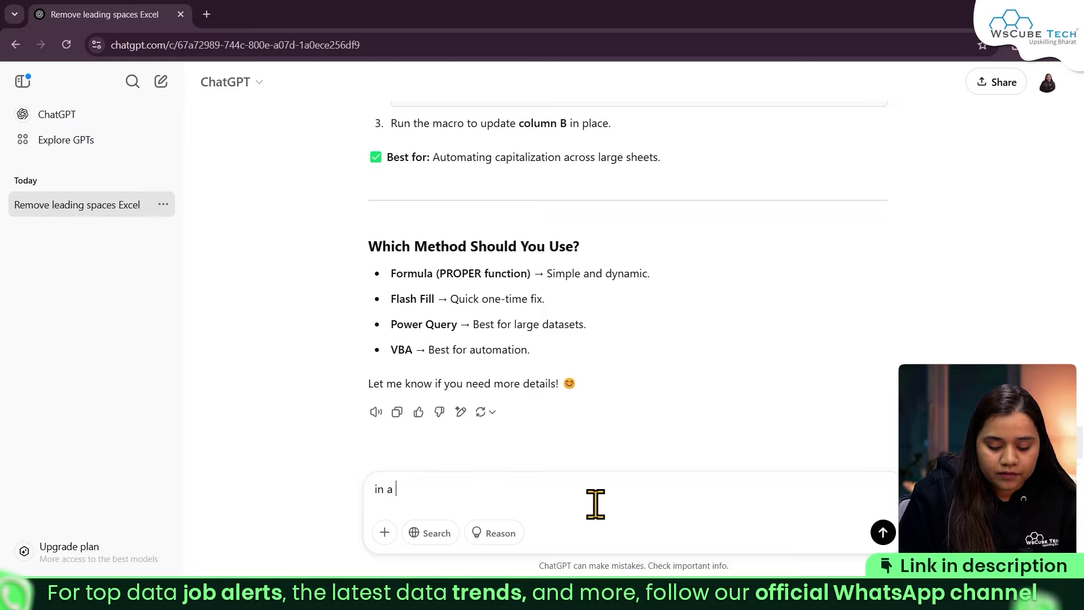
pyautogui.write('column')
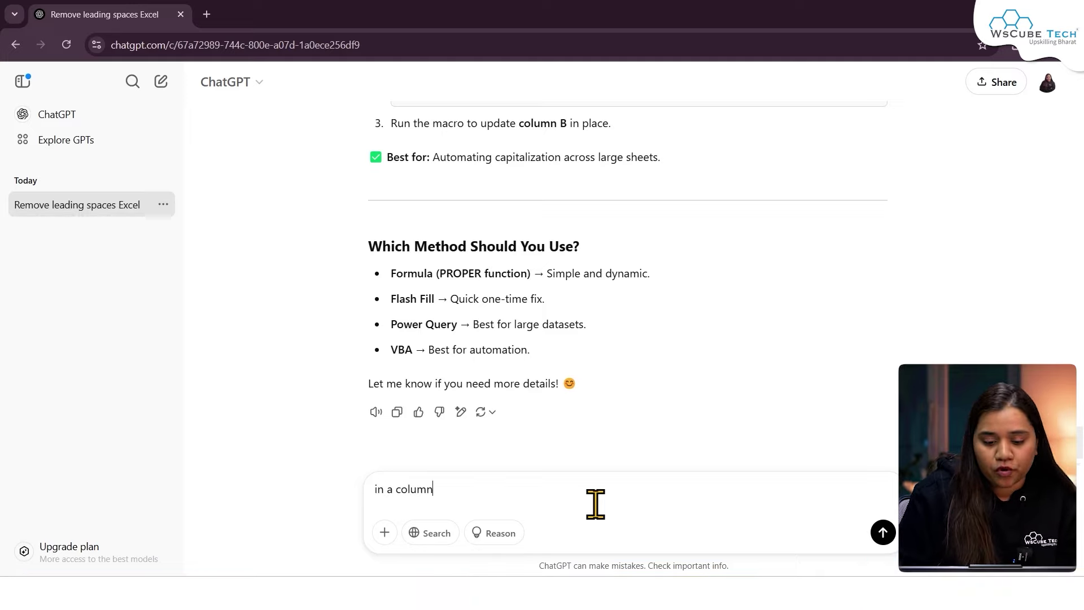
pyautogui.write(' I have')
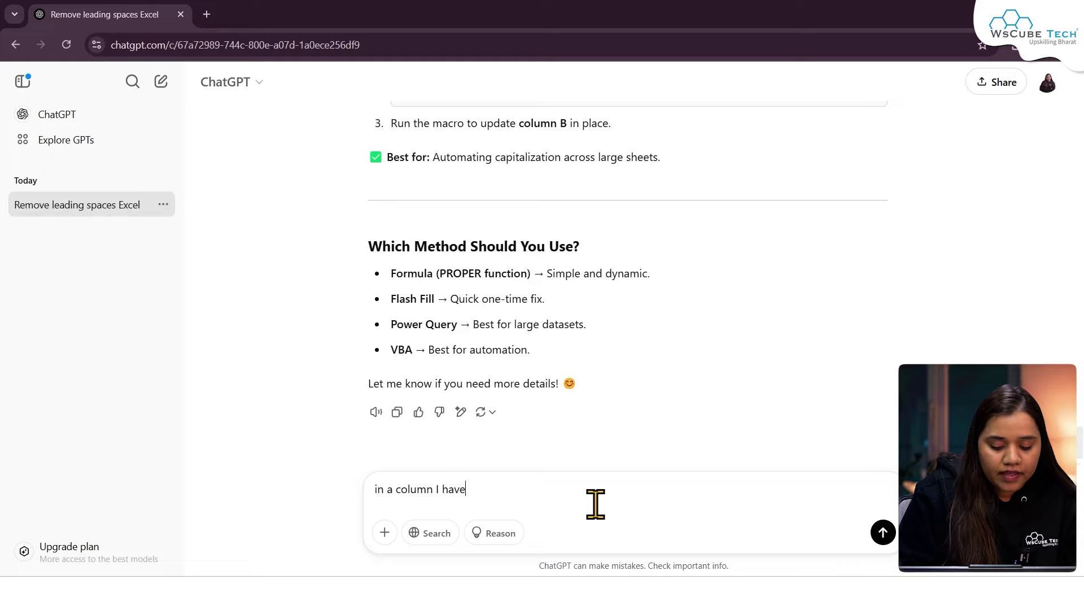
pyautogui.write(' o')
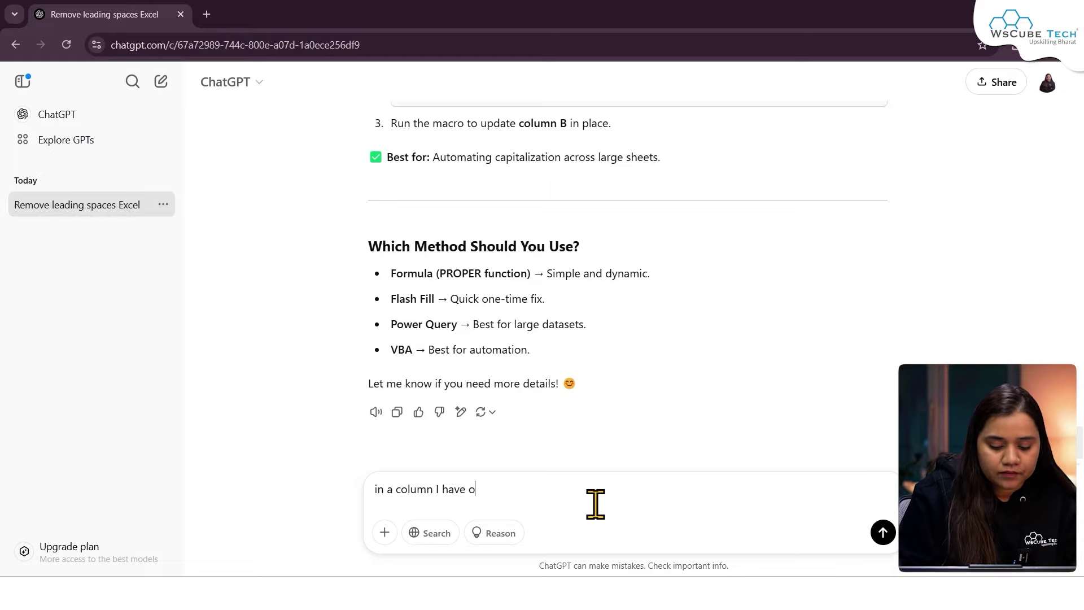
pyautogui.write('riginal price and in ano')
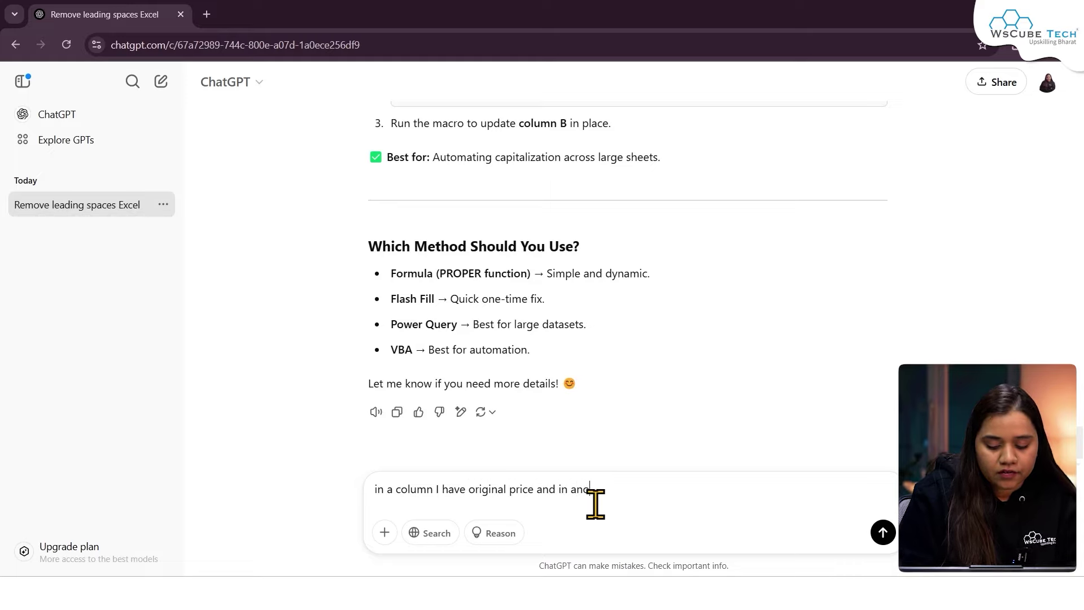
pyautogui.write('ther I have discount ')
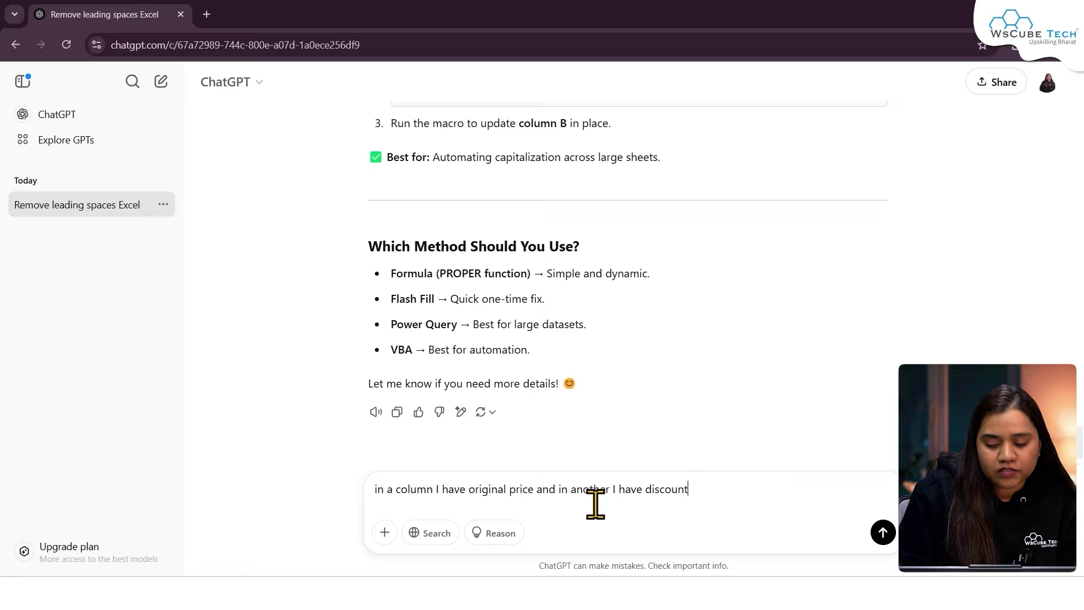
pyautogui.write(', in dis')
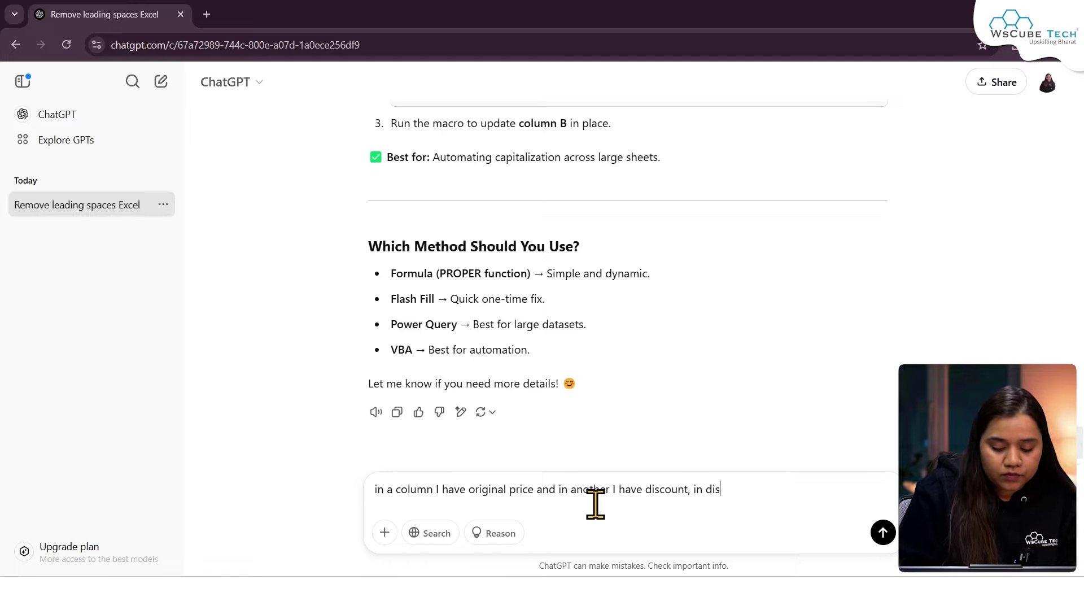
pyautogui.write('count some of t')
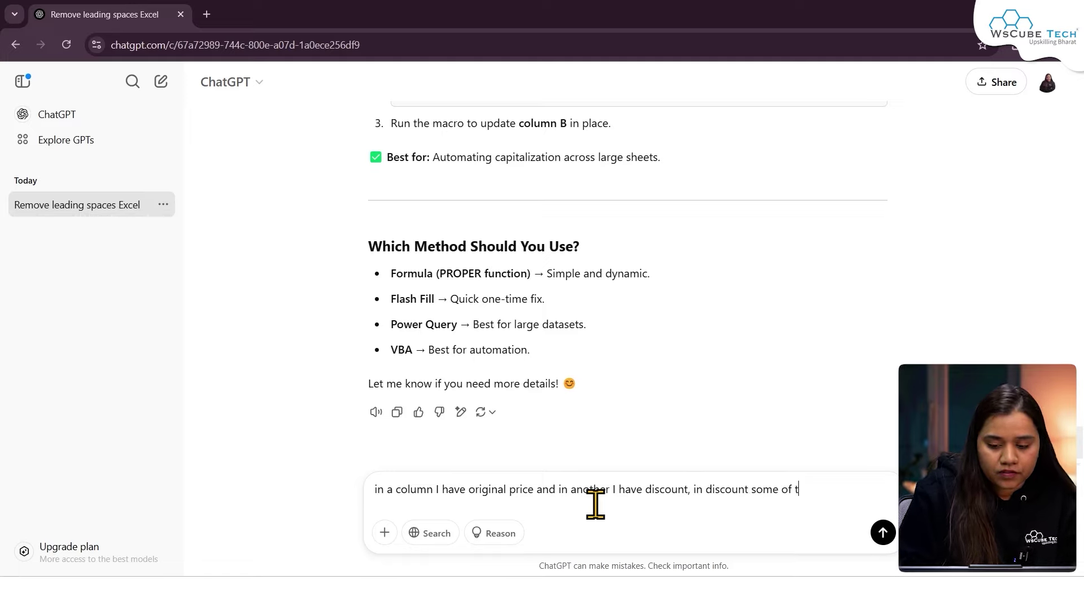
pyautogui.write('he values a')
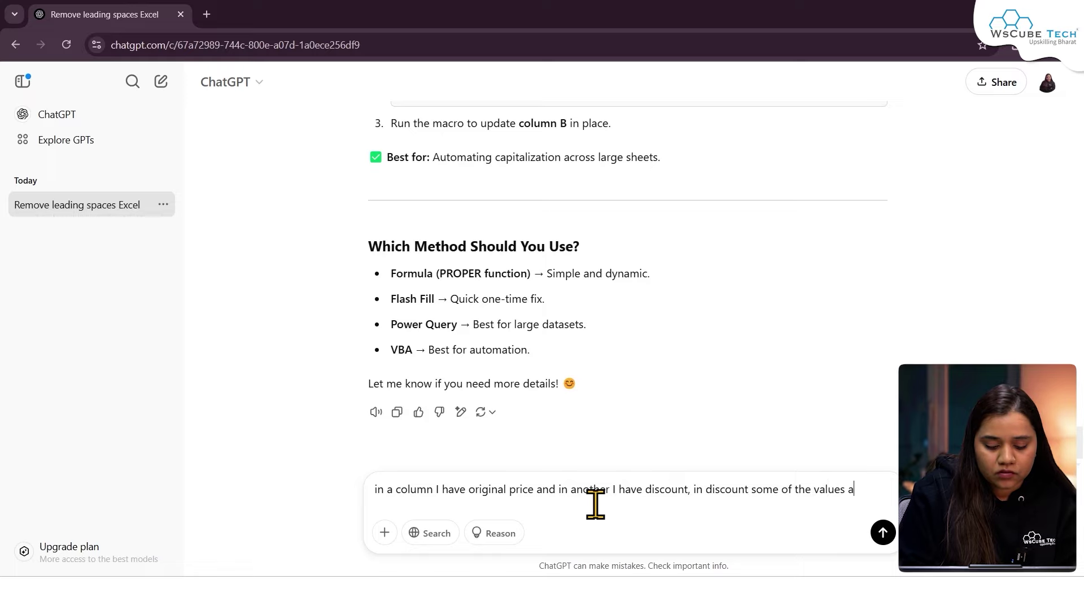
pyautogui.write('re in %')
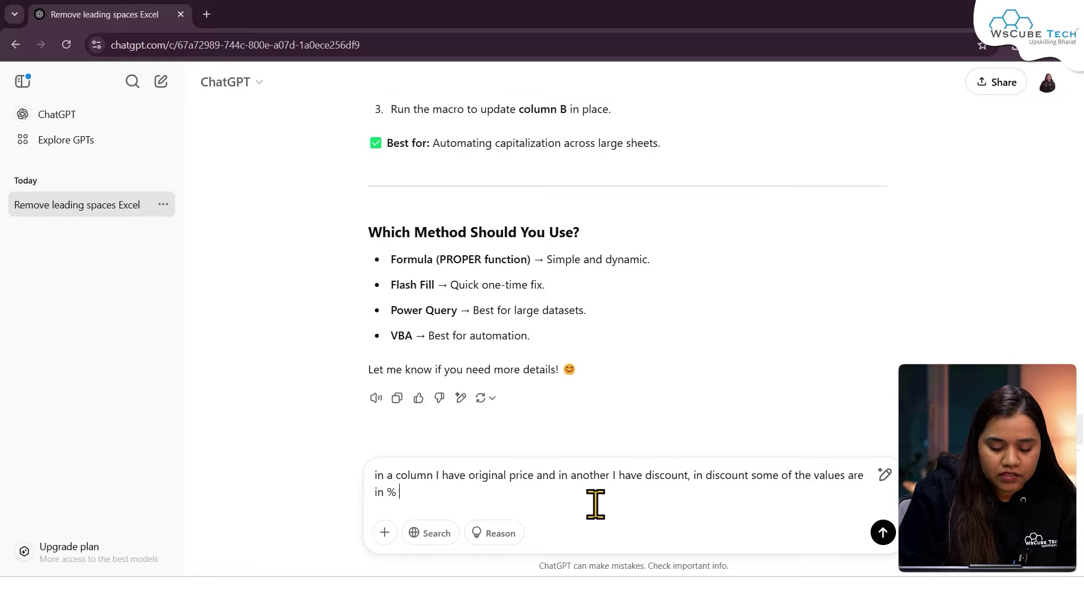
pyautogui.write(' whil')
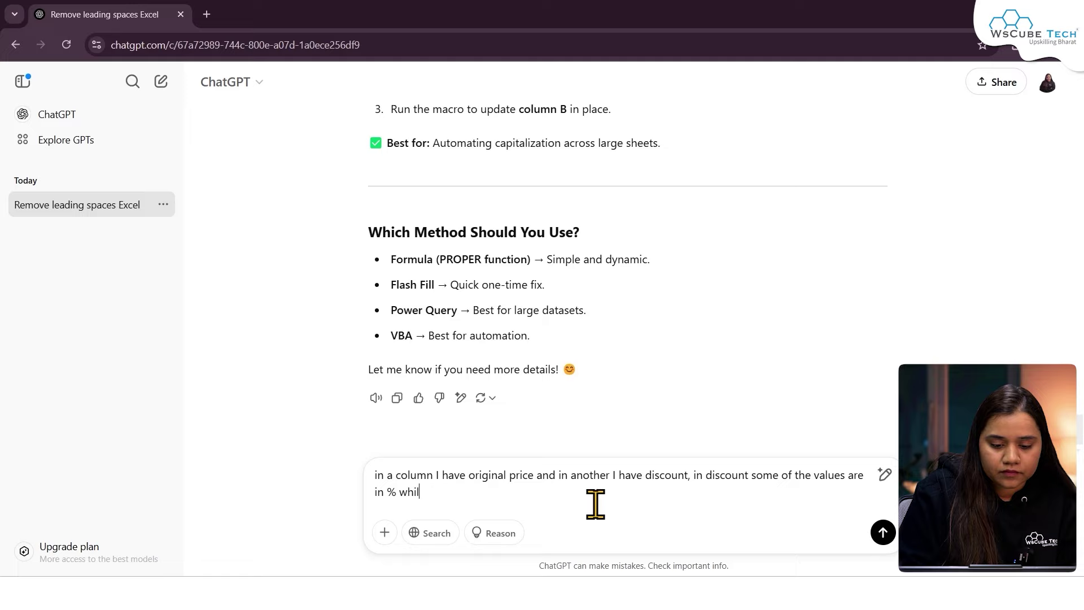
pyautogui.write('e some are rupees off')
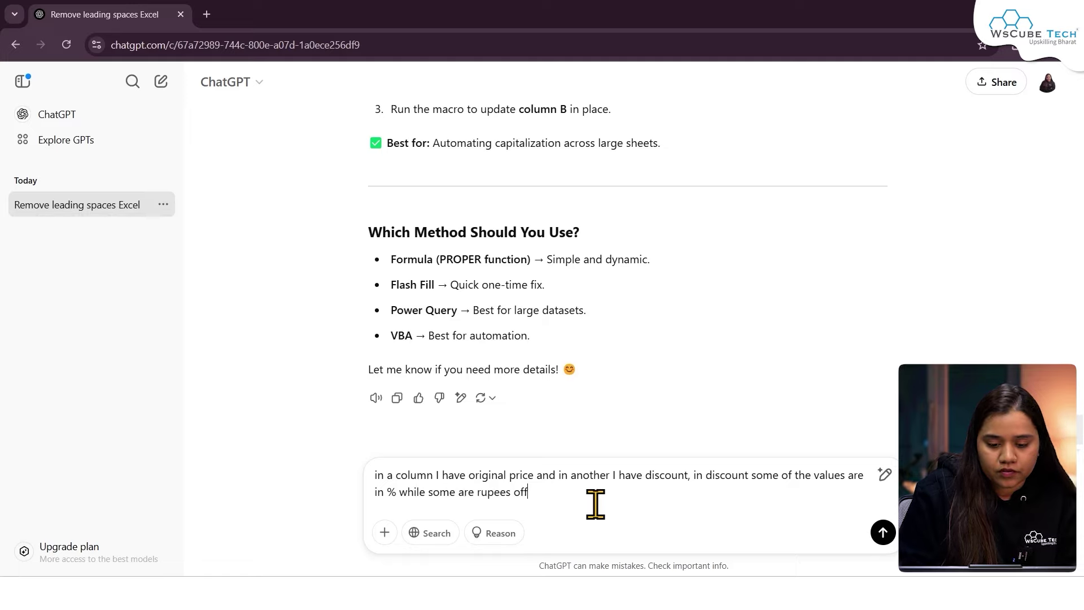
# Complete the message with "So, How do I standardize in order to retrieve total price a customer has paid.", send it and read the reply.
pyautogui.write('. So, How do')
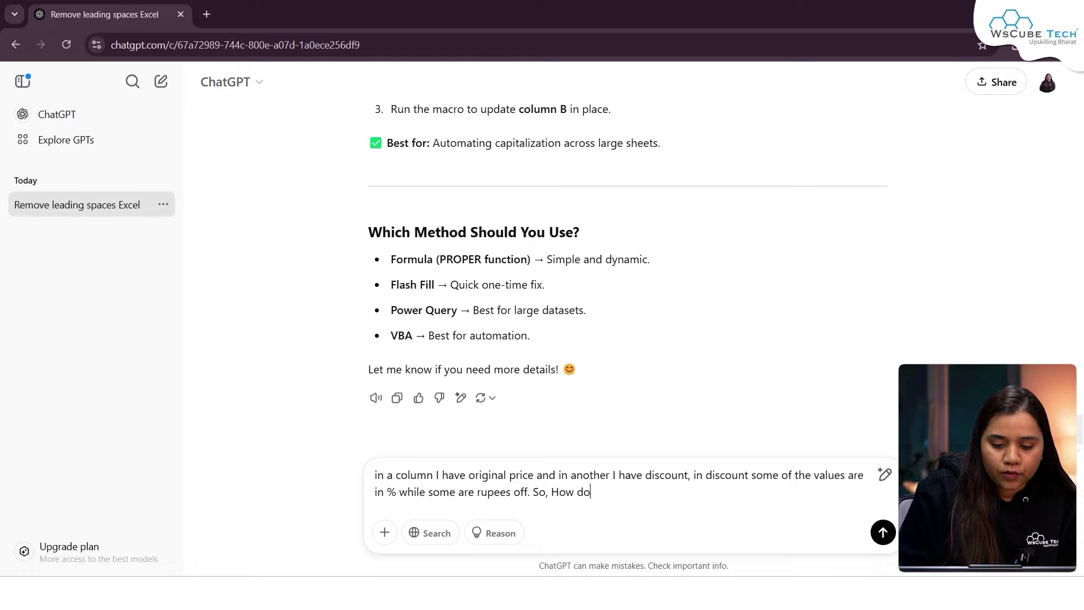
pyautogui.write(' I s')
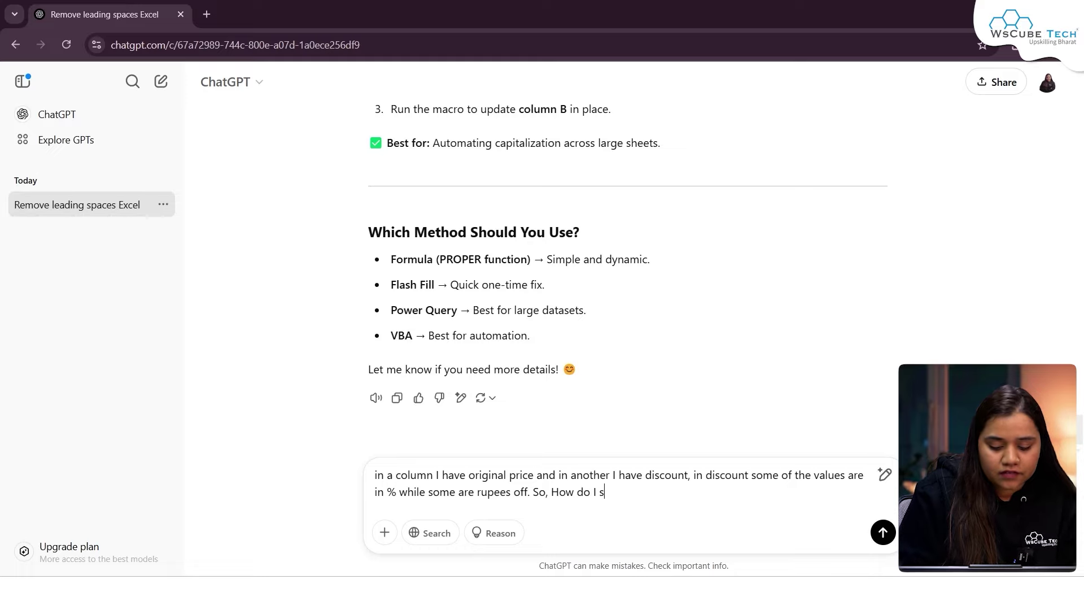
pyautogui.write('tandardize in orde')
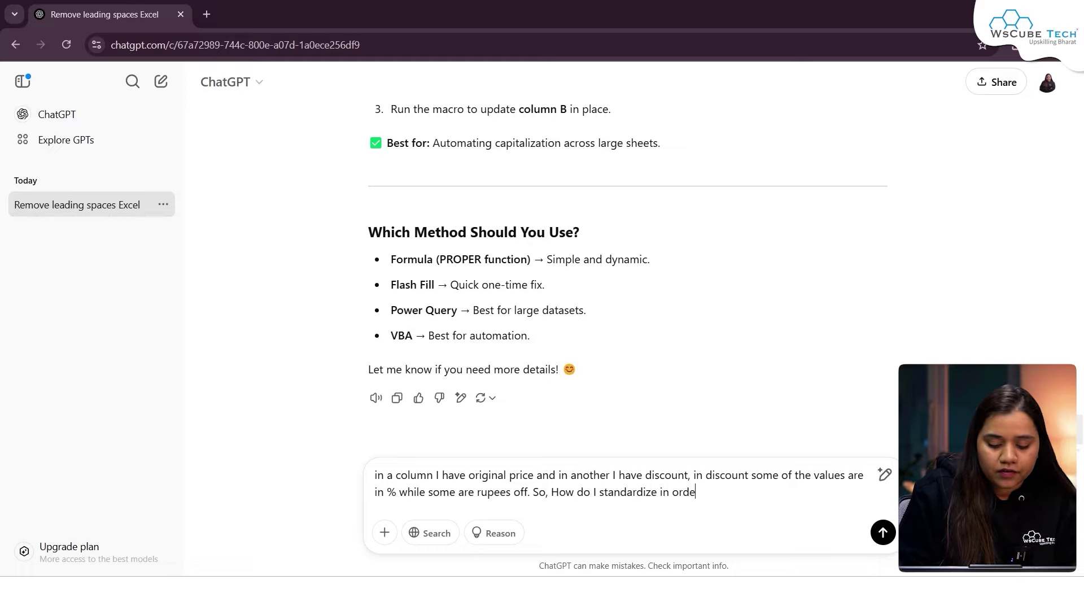
pyautogui.write('r to retrieve tot')
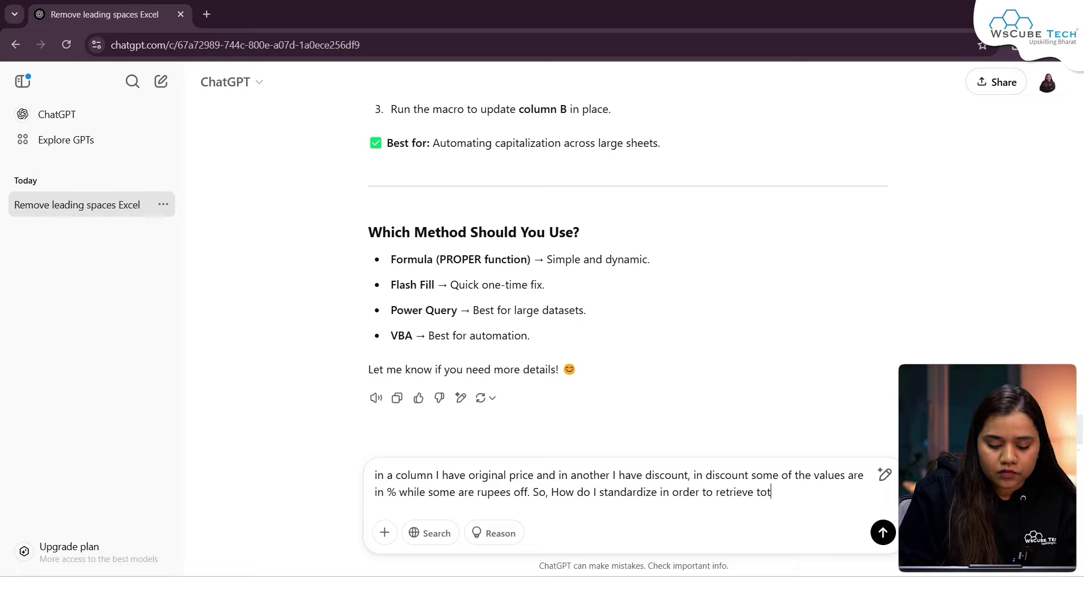
pyautogui.write('al price a')
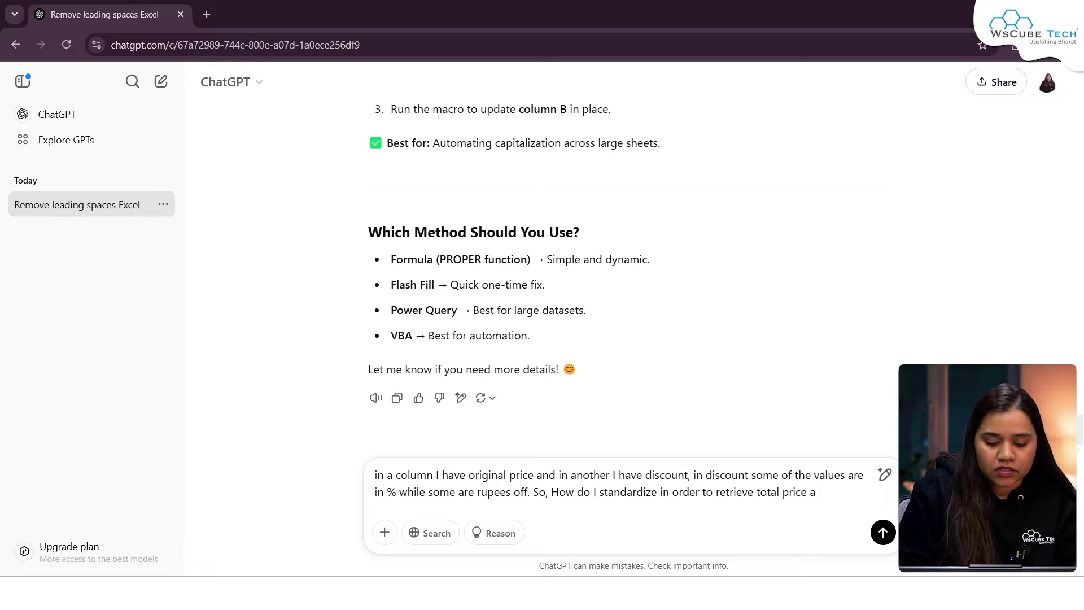
pyautogui.write(' customer has pai')
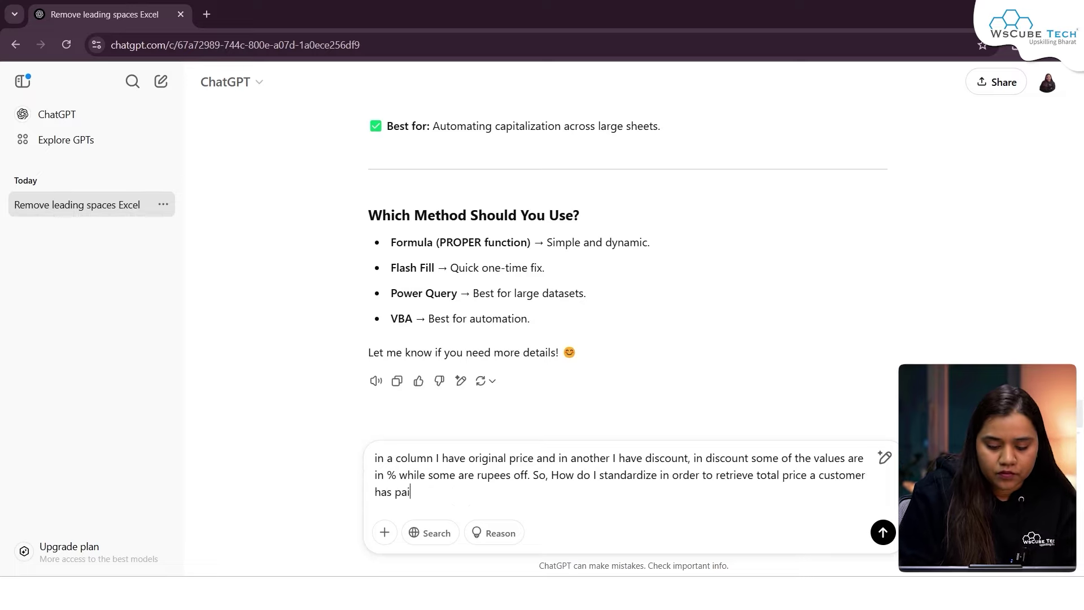
pyautogui.write('d.')
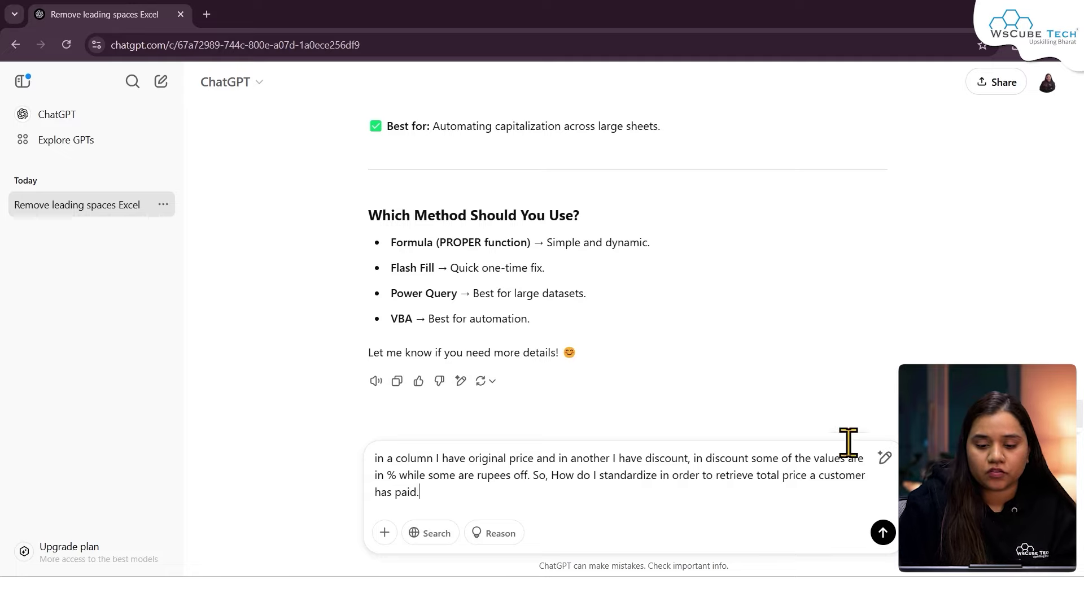
pyautogui.press('Return')
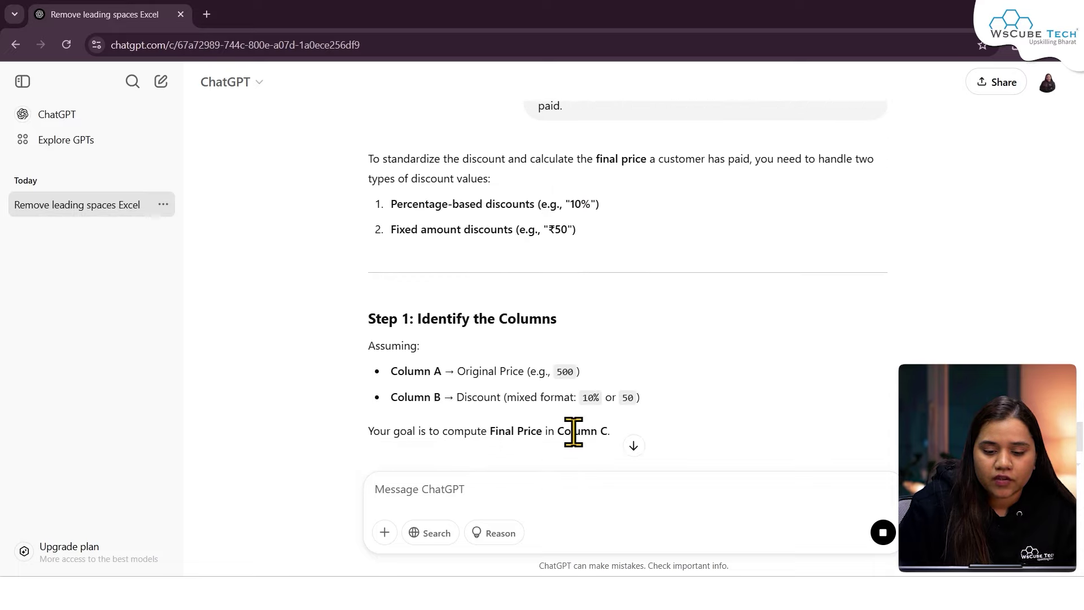
pyautogui.scroll(1, 480, 293)
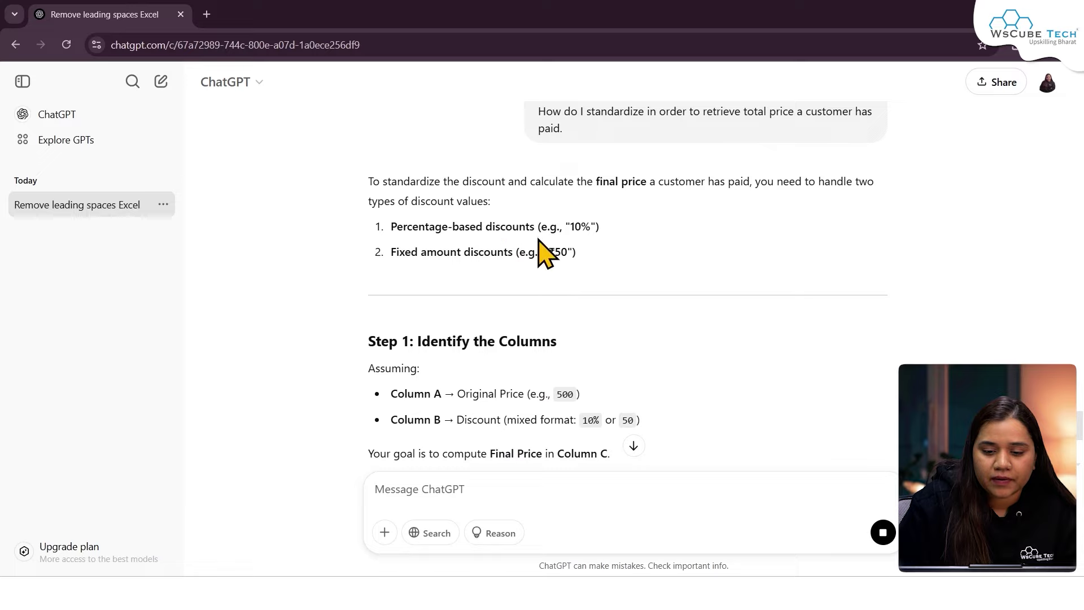
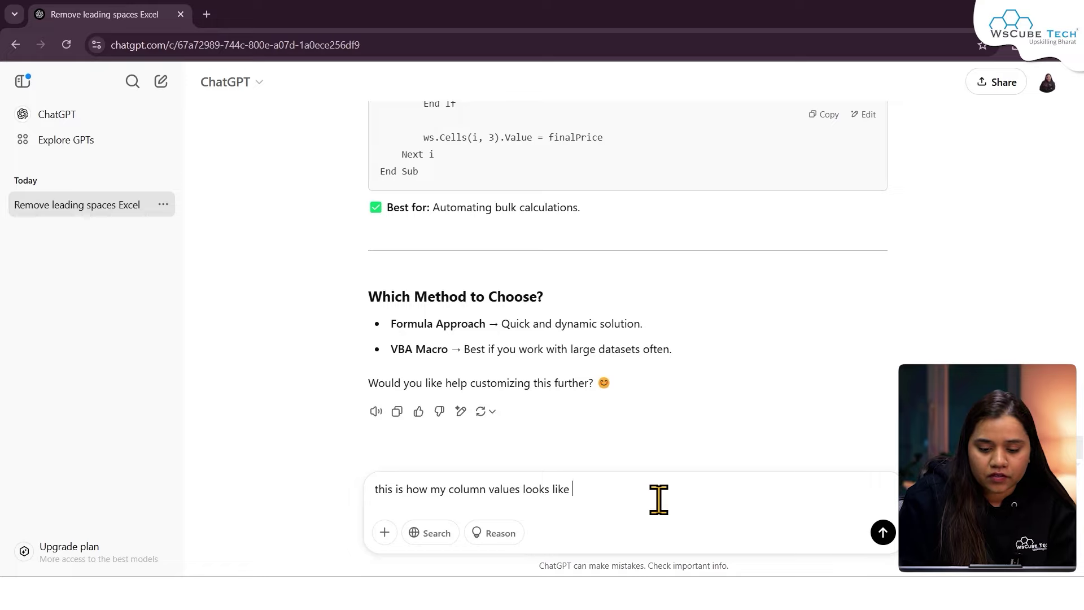
# Paste the copied sample discounts from E2:E8 beneath "this is how my column values looks like" and send the message.
pyautogui.hotkey('shift', 'Return')
pyautogui.hotkey('ctrl', 'v')
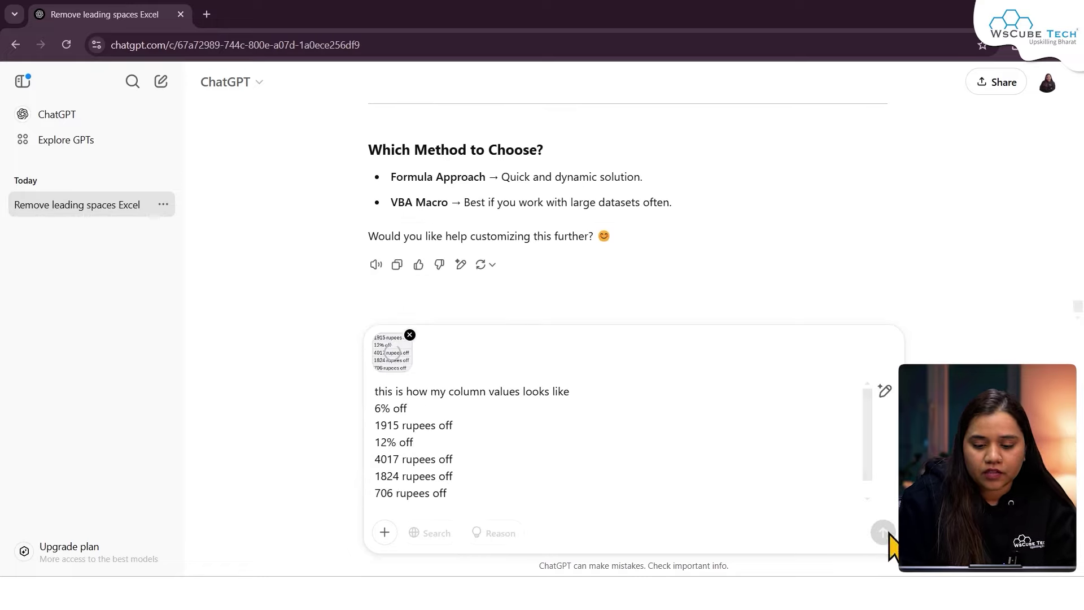
pyautogui.press('Return')
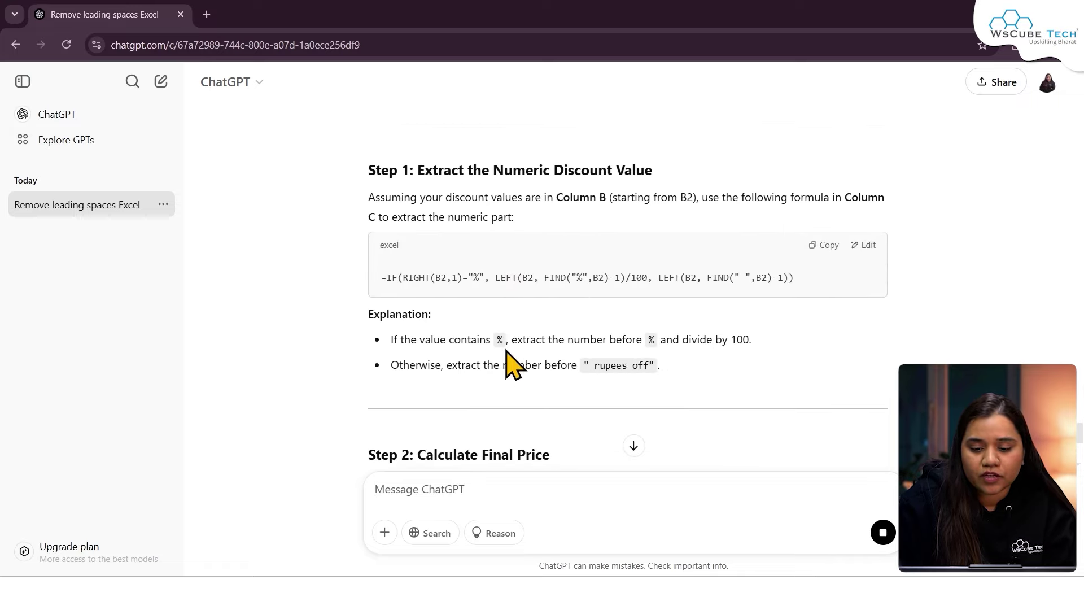
# Copy ChatGPT's Step 1 formula for extracting the numeric discount value and paste it into cell I2 of the Excel dataset.
pyautogui.click(827, 246)
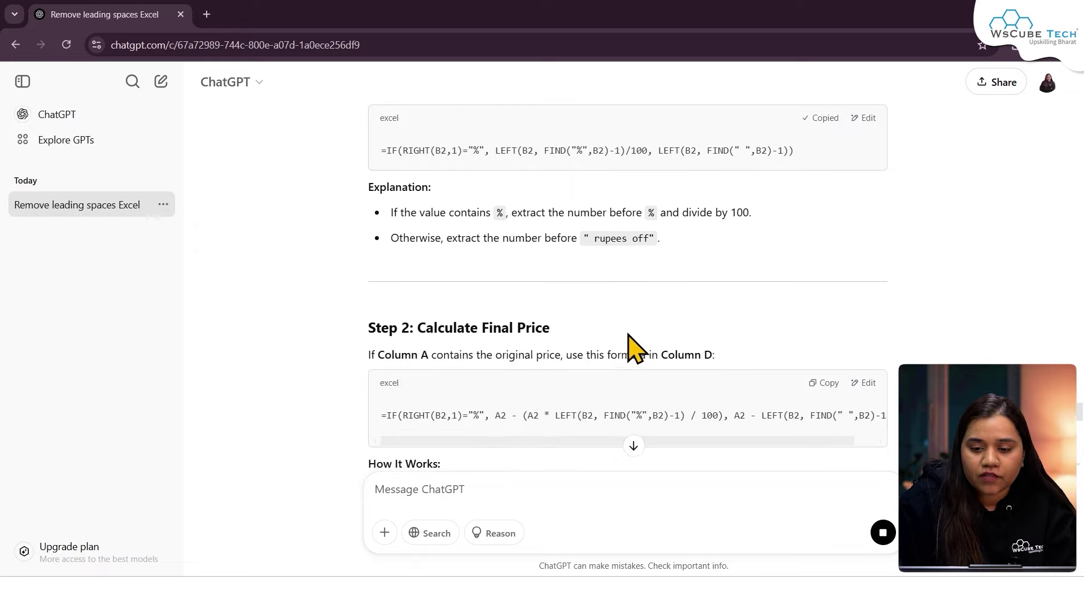
pyautogui.scroll(-1, 683, 397)
pyautogui.hscroll(1, 683, 397)
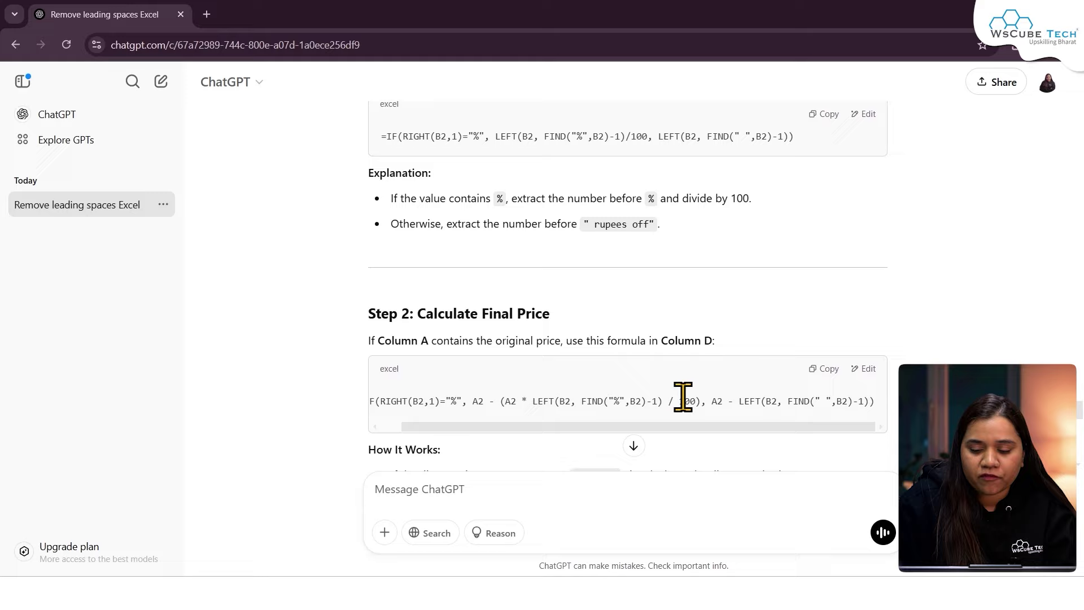
pyautogui.hscroll(-1, 683, 397)
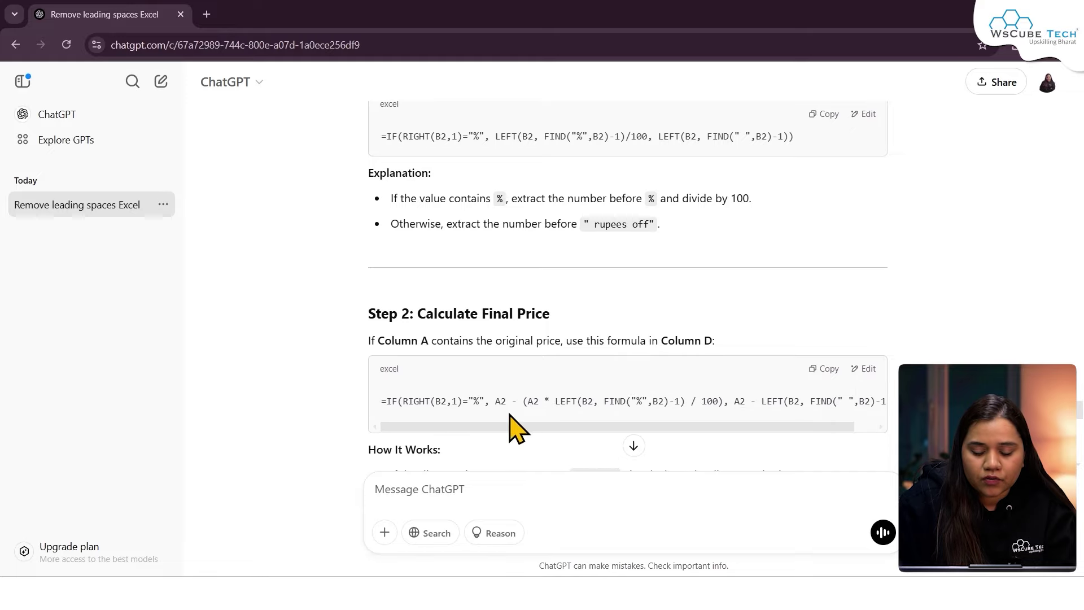
pyautogui.hotkey('alt', 'Tab')
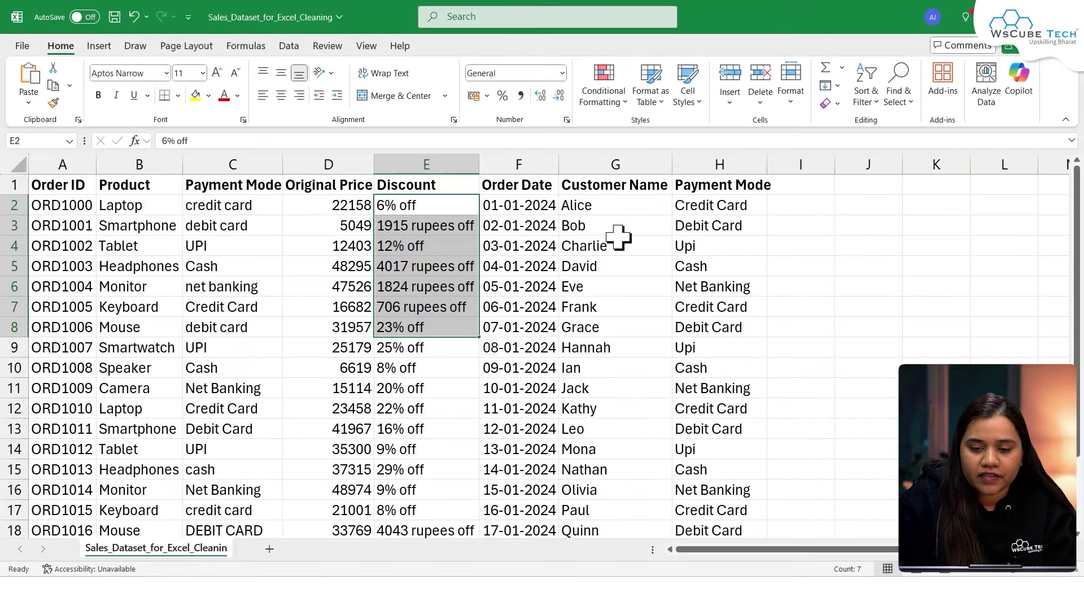
pyautogui.click(794, 202)
pyautogui.hotkey('ctrl', 'v')
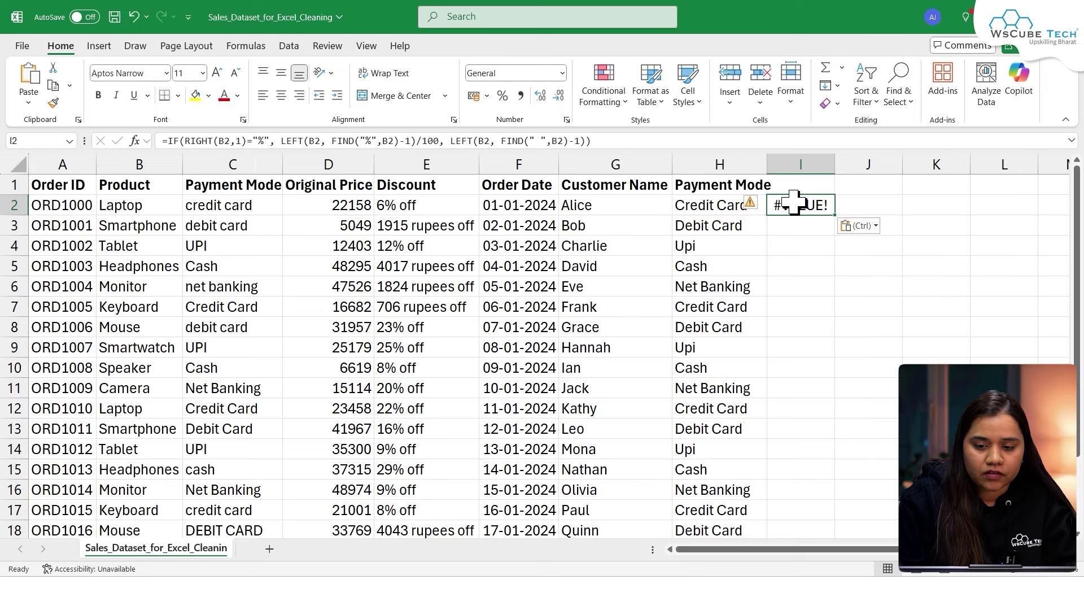
# Change the RIGHT function's cell reference in I2's formula from B2 to E2.
pyautogui.doubleClick(793, 202)
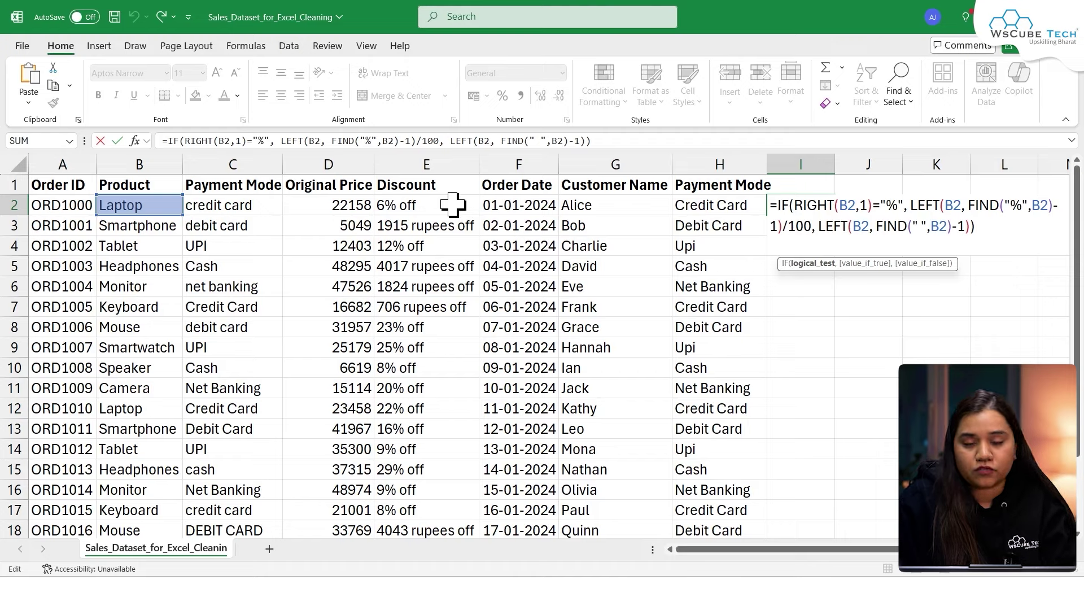
pyautogui.click(844, 210)
pyautogui.press('BackSpace')
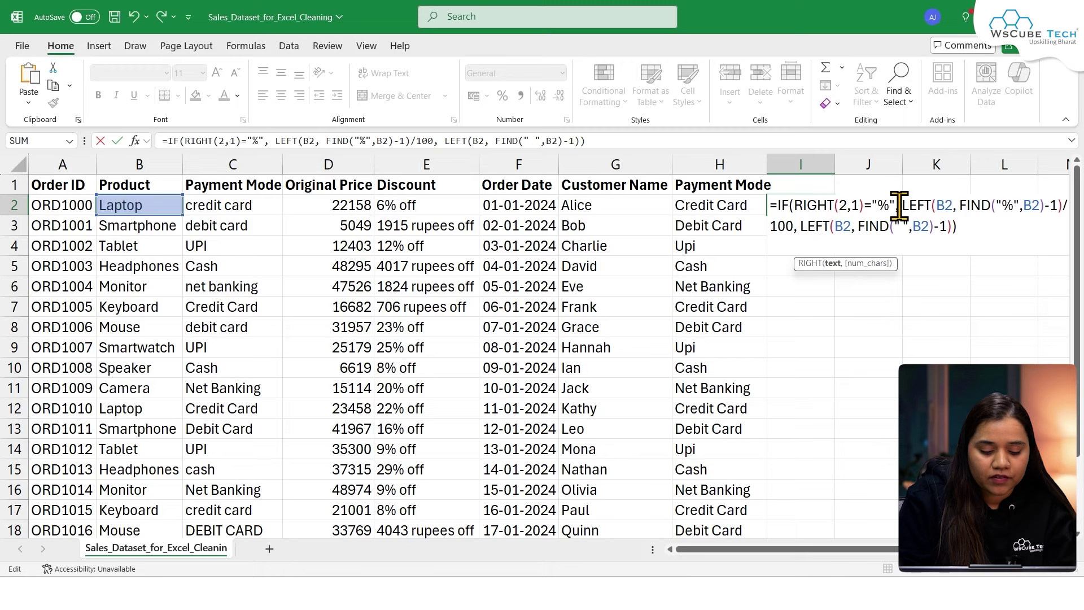
pyautogui.write('E')
# Change the LEFT and FIND references in the percentage branch of I2's formula to E2.
pyautogui.click(899, 205)
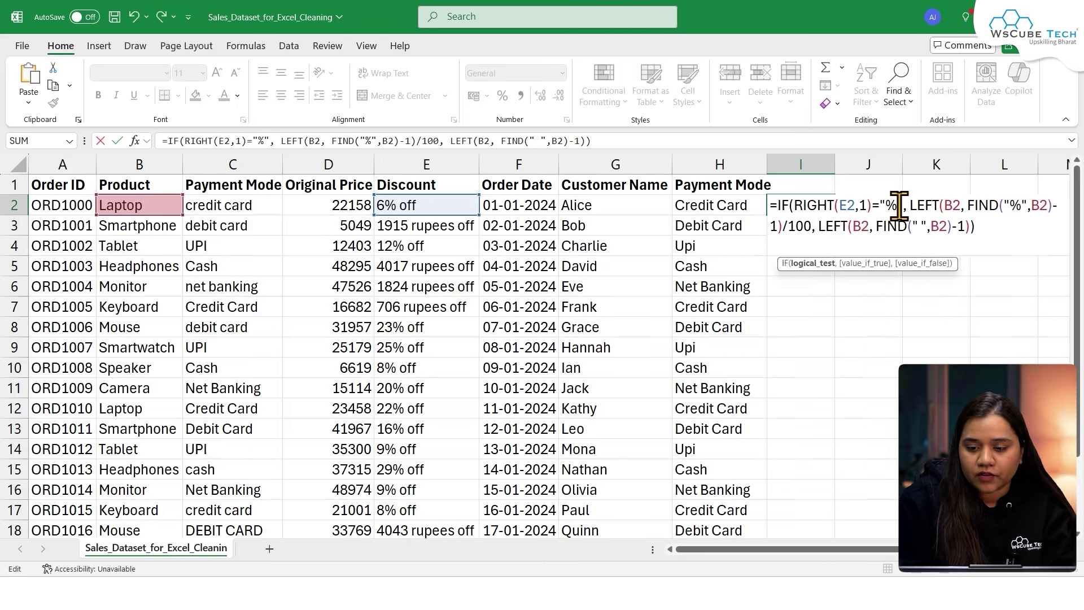
pyautogui.press('Right')
pyautogui.press('Right')
pyautogui.press('Right')
pyautogui.press('Right')
pyautogui.press('Right')
pyautogui.press('Right')
pyautogui.press('Right')
pyautogui.press('Right')
pyautogui.press('Right')
pyautogui.press('BackSpace')
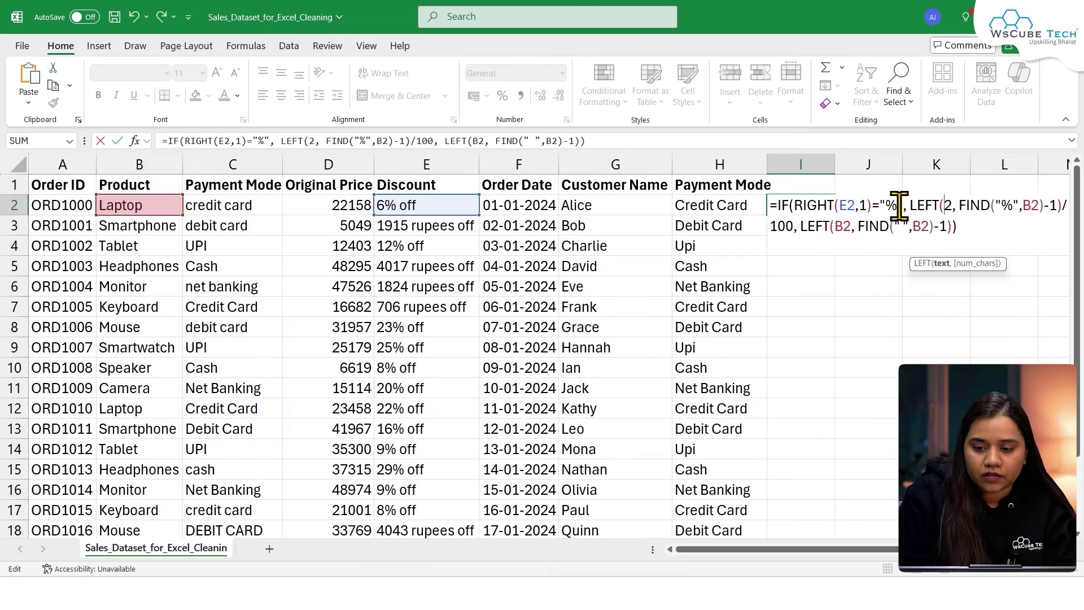
pyautogui.write('E')
pyautogui.press('Right')
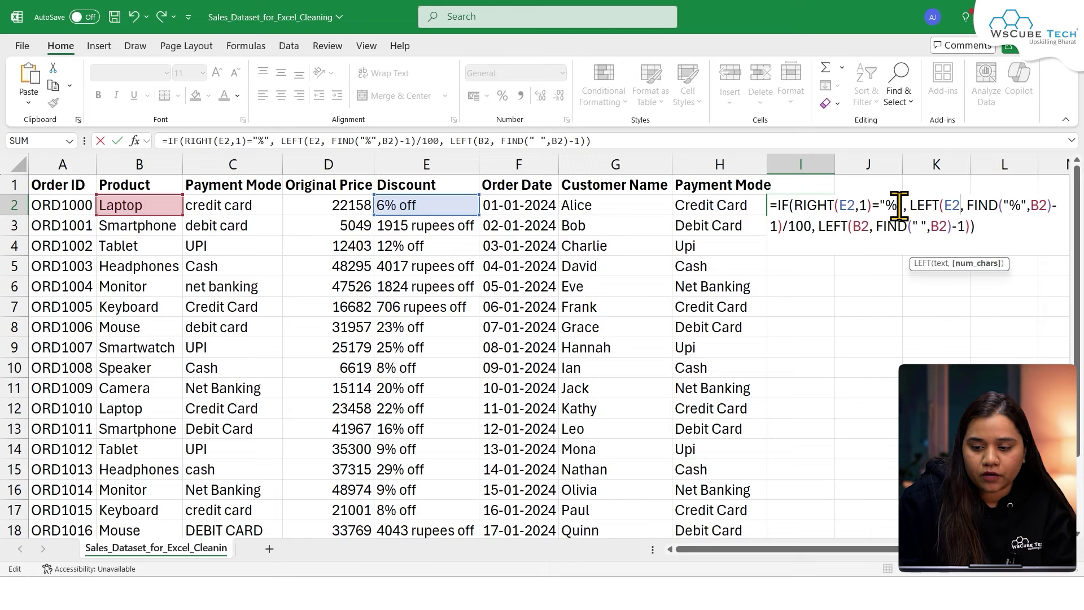
pyautogui.press('Right')
pyautogui.press('Right')
pyautogui.press('Right')
pyautogui.press('Right')
pyautogui.press('Right')
pyautogui.press('Right')
pyautogui.press('Right')
pyautogui.press('Right')
pyautogui.press('Right')
pyautogui.press('Right')
pyautogui.press('Right')
pyautogui.press('Delete')
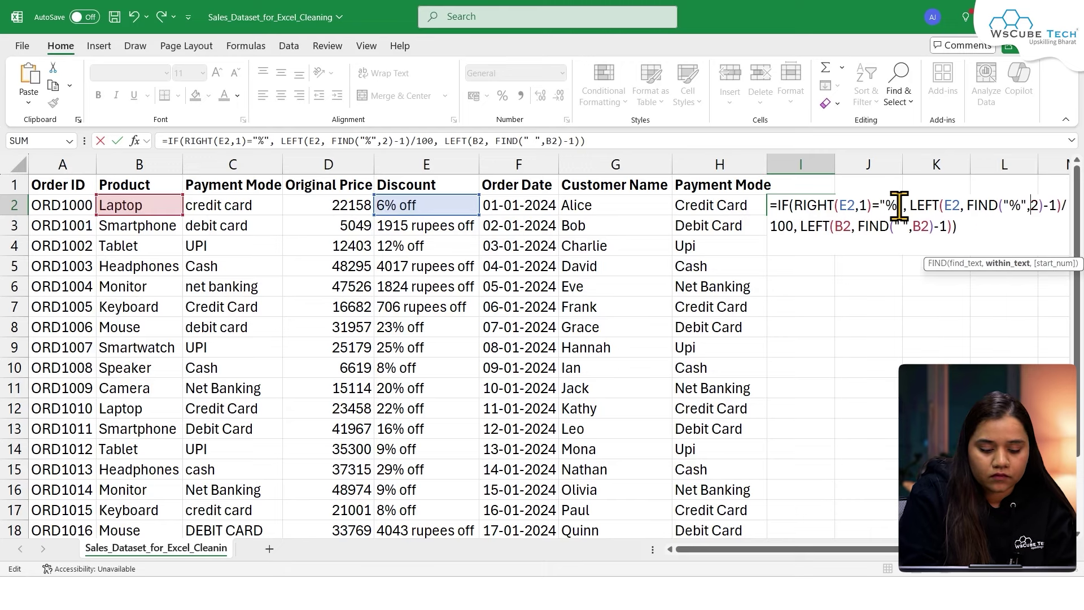
pyautogui.write('E')
# Change the LEFT and FIND references in the rupees branch of I2's formula to E2 and commit the formula.
pyautogui.click(849, 226)
pyautogui.press('Delete')
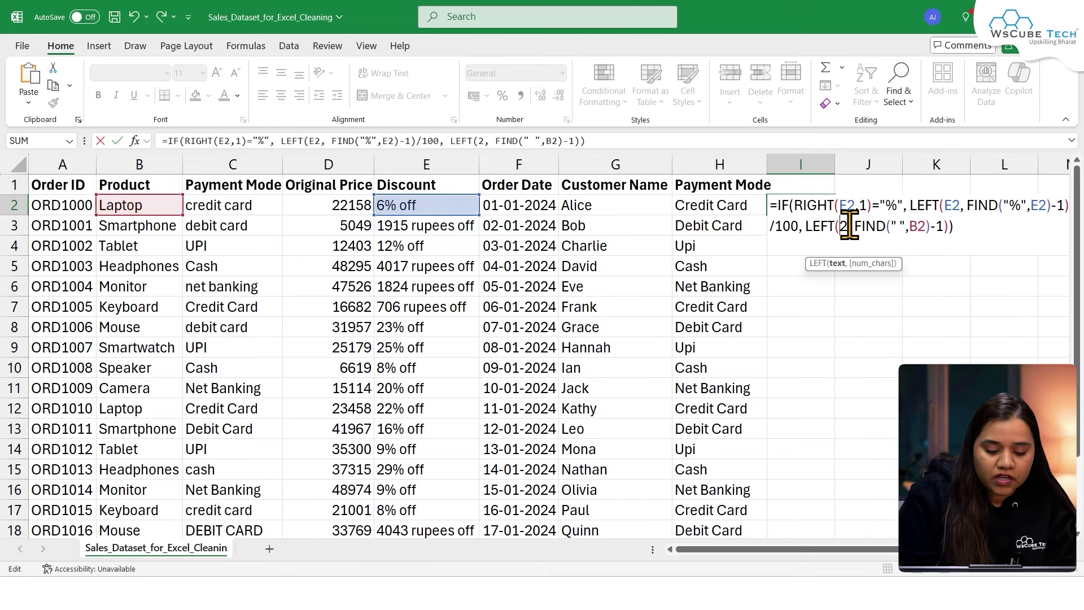
pyautogui.write('E')
pyautogui.press('Right')
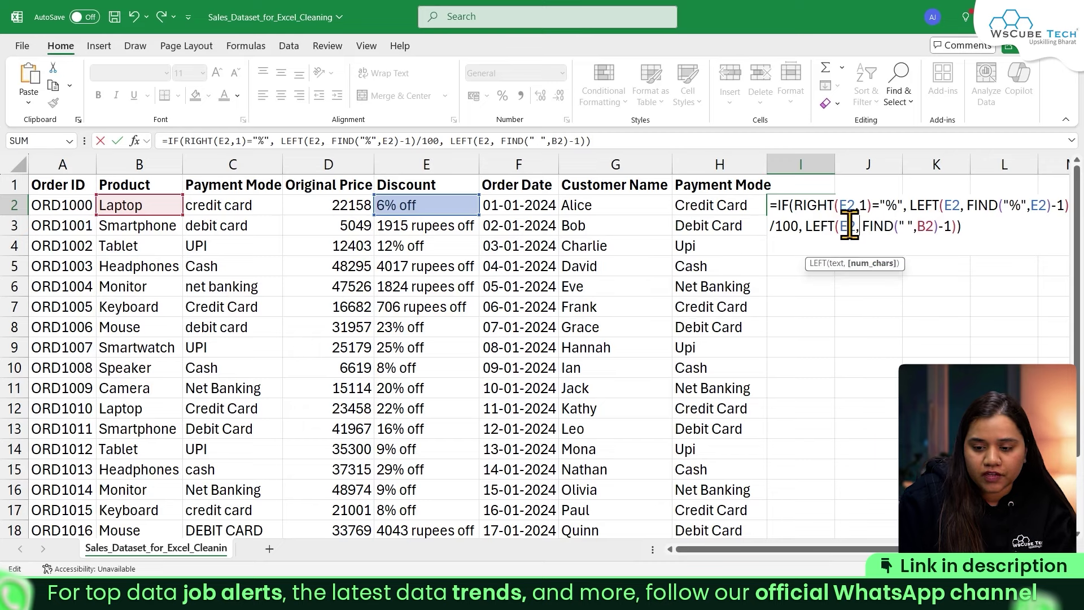
pyautogui.press('Right')
pyautogui.press('Right')
pyautogui.press('Right')
pyautogui.press('Right')
pyautogui.press('Right')
pyautogui.press('Right')
pyautogui.press('Right')
pyautogui.press('Right')
pyautogui.press('Right')
pyautogui.press('Right')
pyautogui.press('Right')
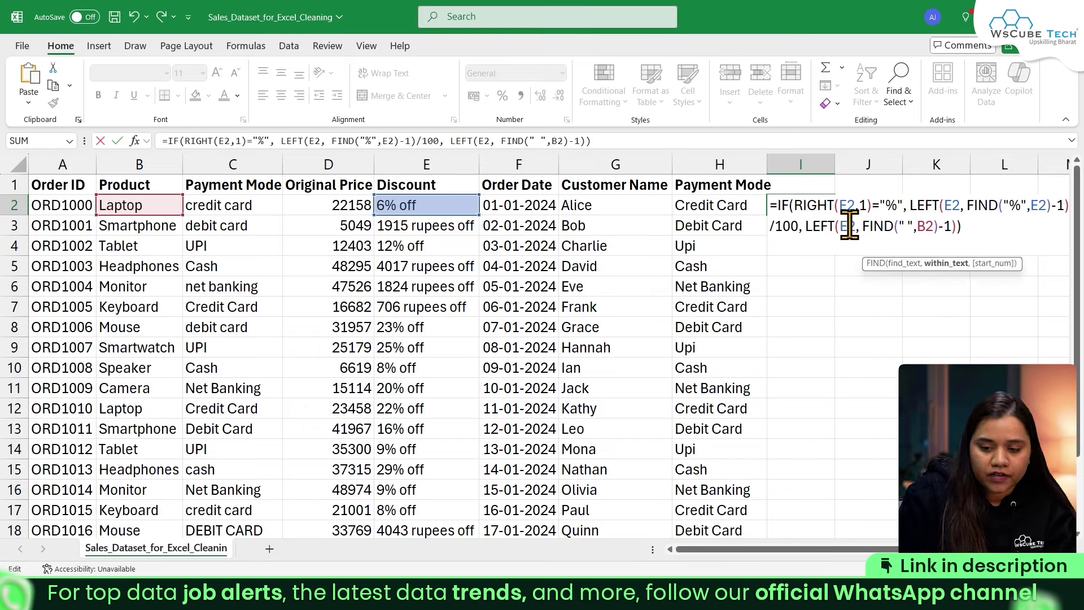
pyautogui.press('Delete')
pyautogui.write('E')
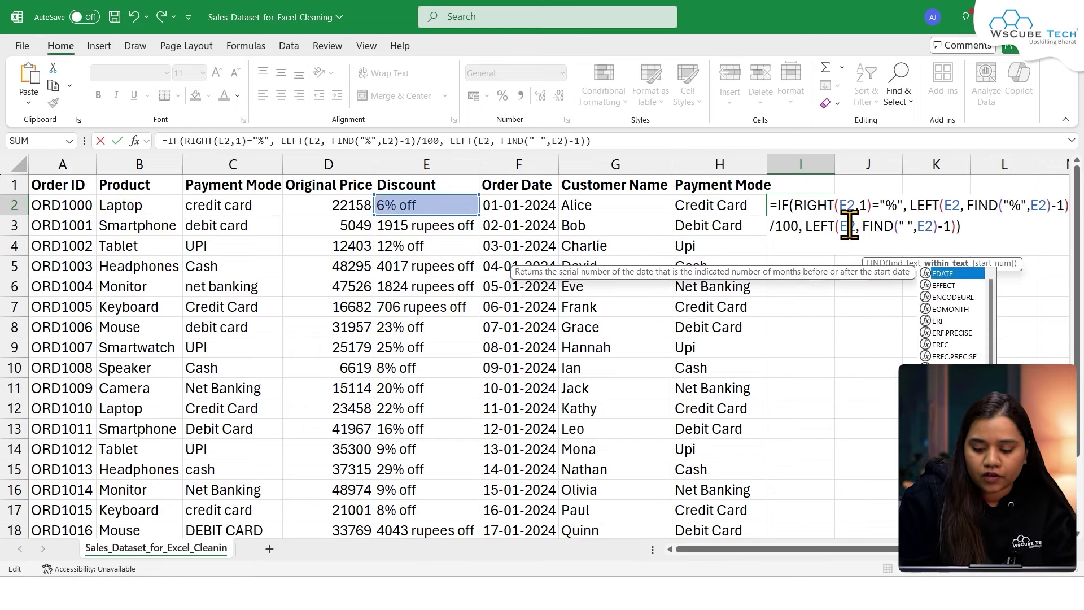
pyautogui.press('Return')
# Fill the I2 formula down column I and copy the results in I2:I8.
pyautogui.click(816, 205)
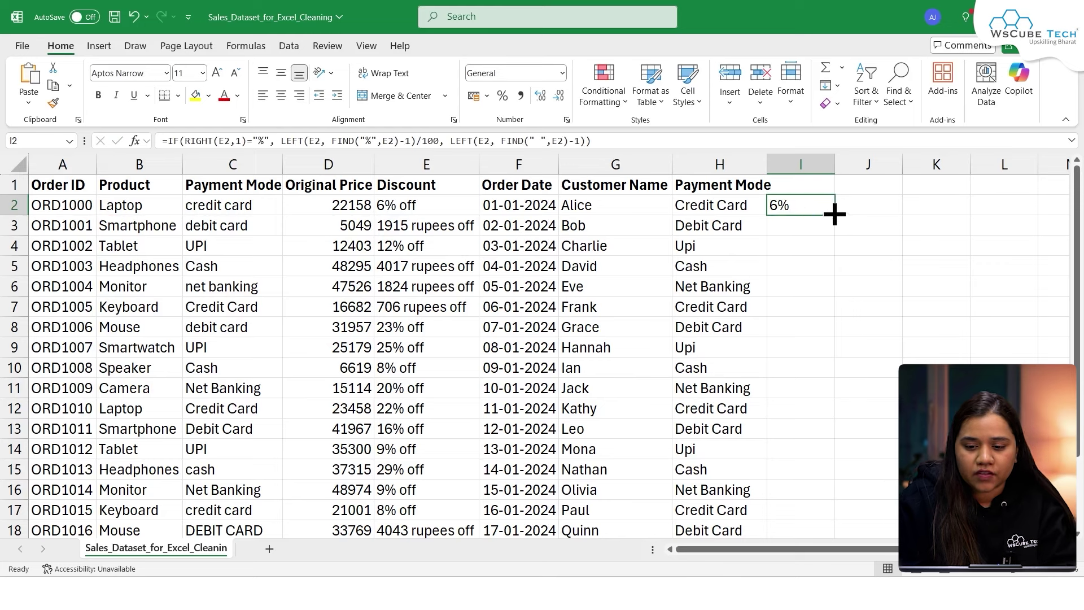
pyautogui.doubleClick(834, 214)
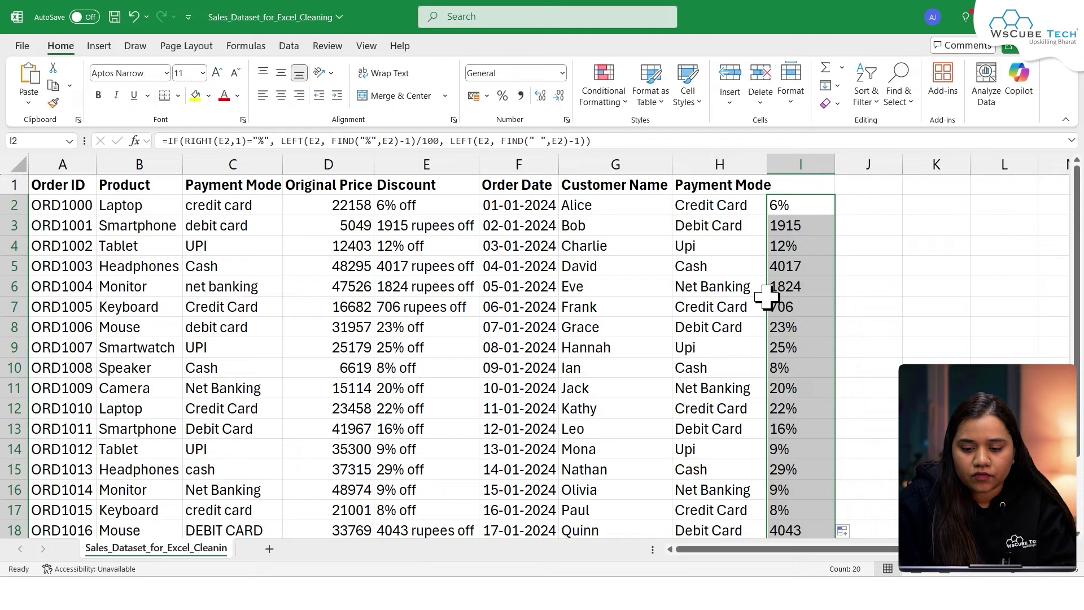
pyautogui.scroll(-2, 763, 368)
pyautogui.scroll(2, 762, 368)
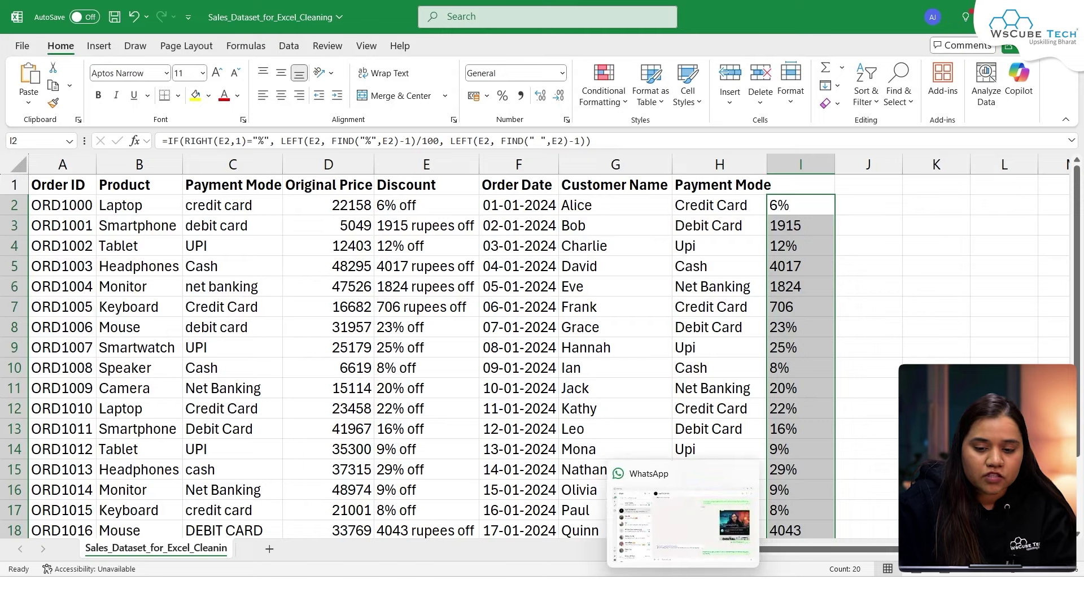
pyautogui.click(853, 285)
pyautogui.moveTo(816, 209); pyautogui.dragTo(818, 303)
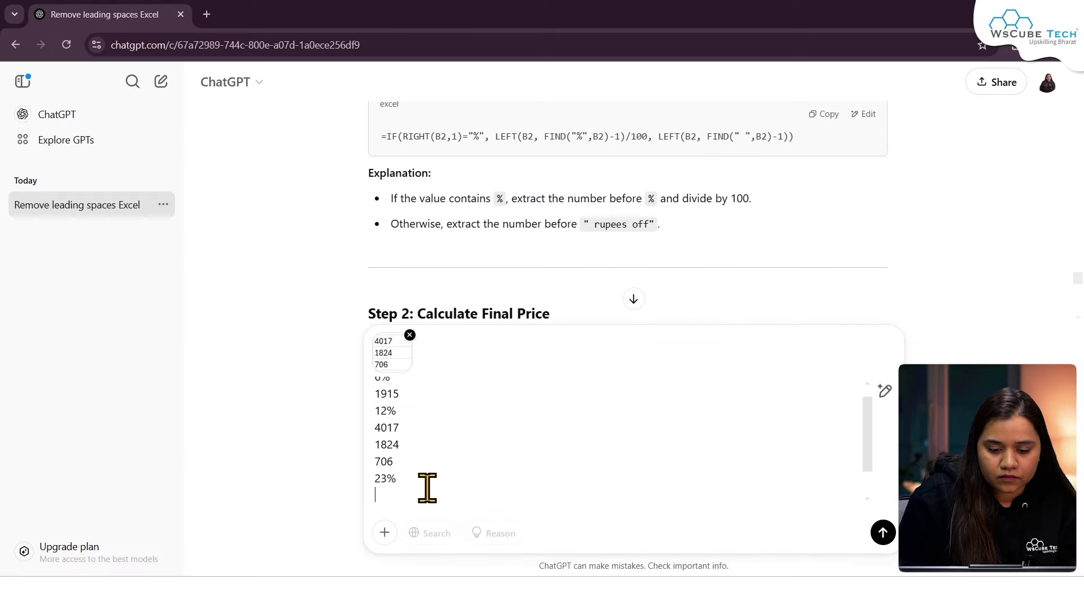
# Send ChatGPT the copied results with "here this is the result I am getting while I want to standardize it in one format i.e. in rupees".
pyautogui.write('here t')
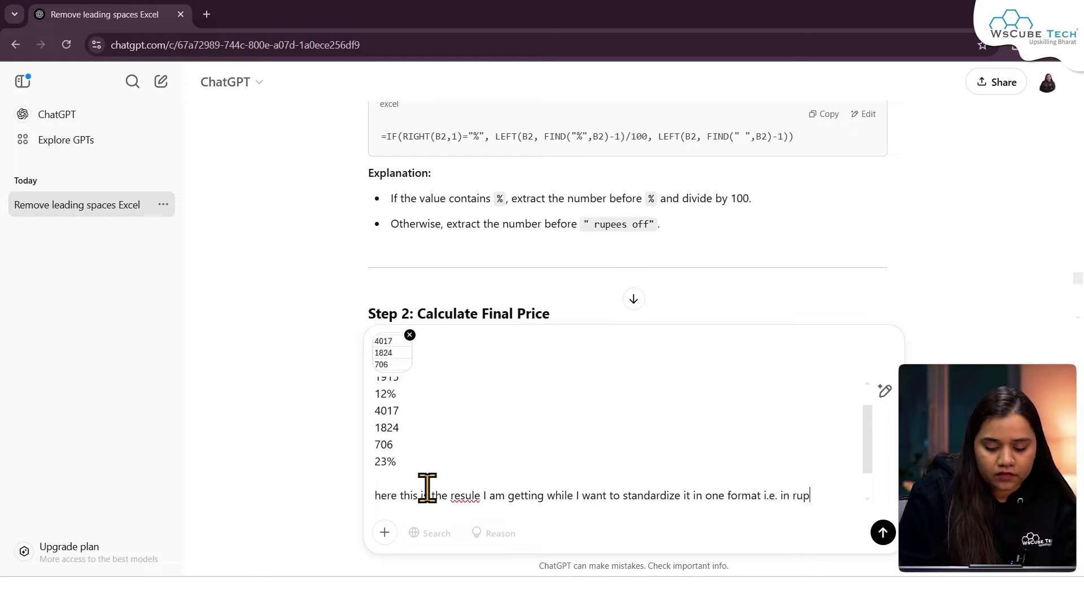
pyautogui.click(481, 492)
pyautogui.press('BackSpace')
pyautogui.write('t')
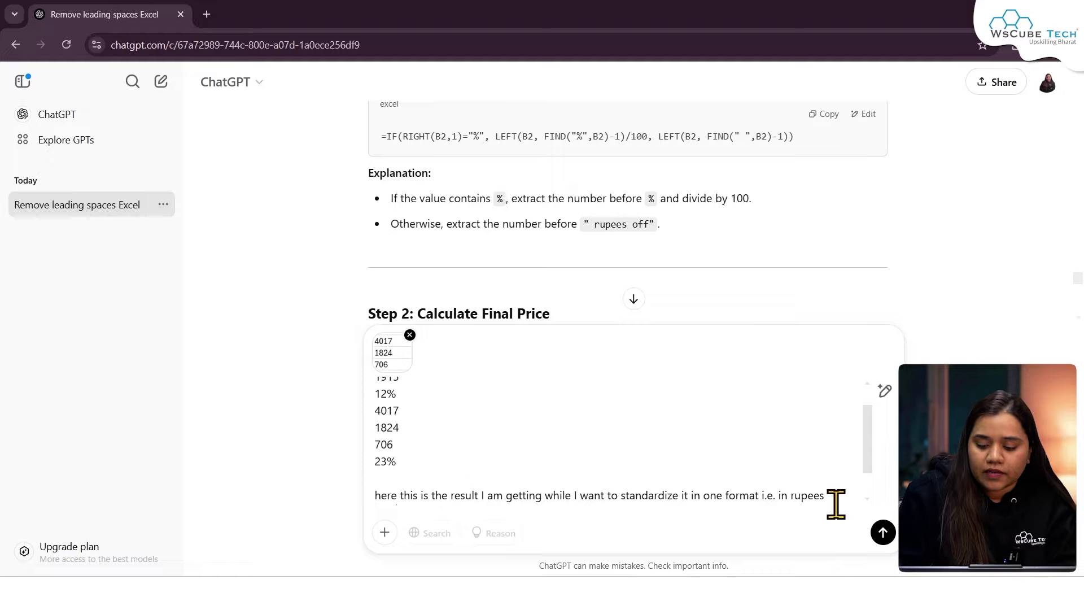
pyautogui.click(839, 490)
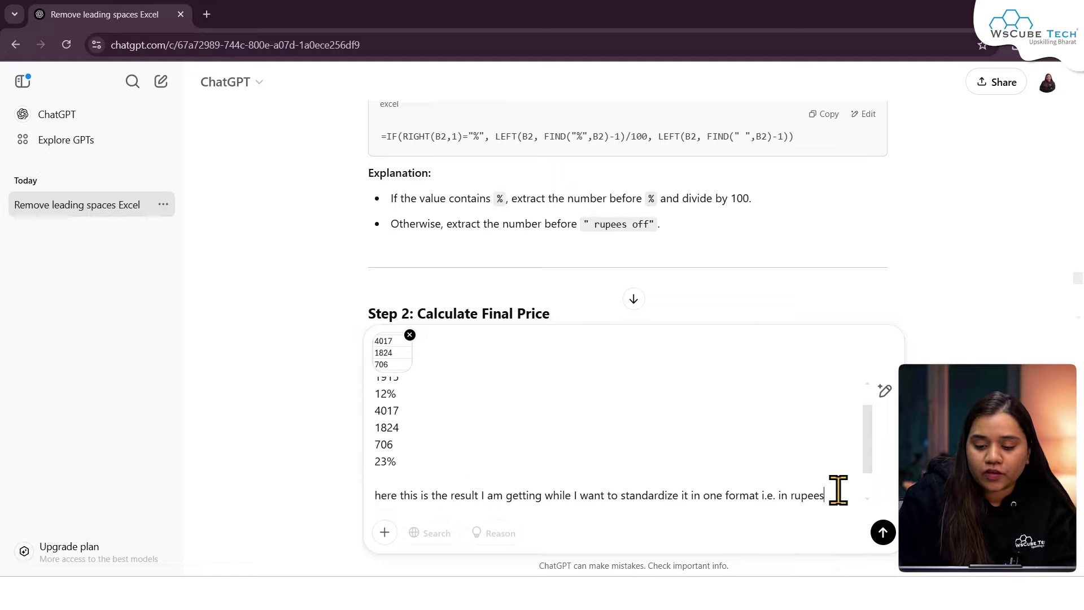
pyautogui.press('Return')
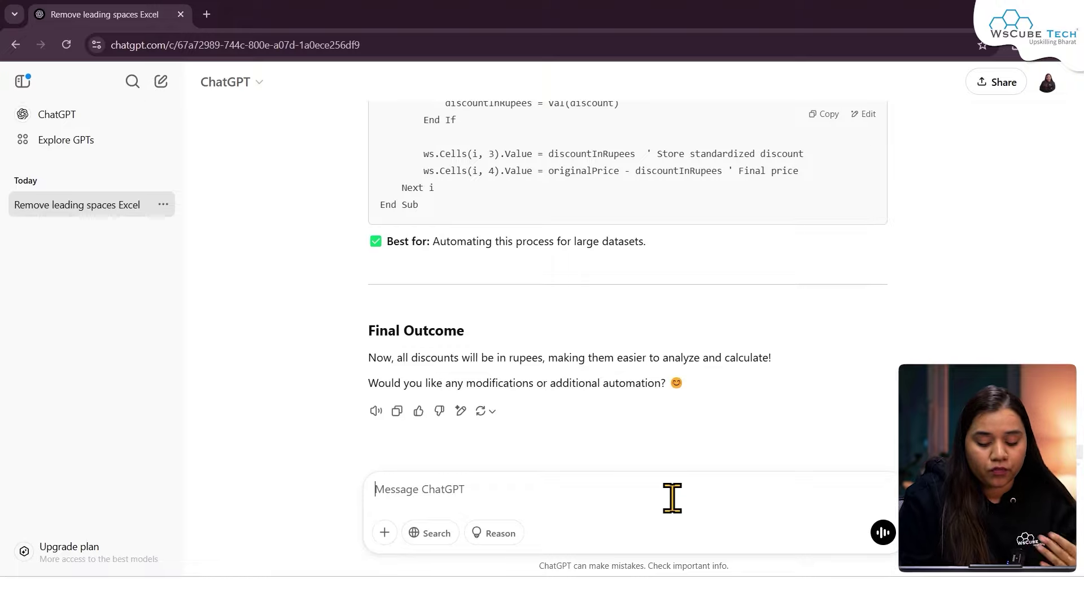
pyautogui.scroll(20, 581, 309)
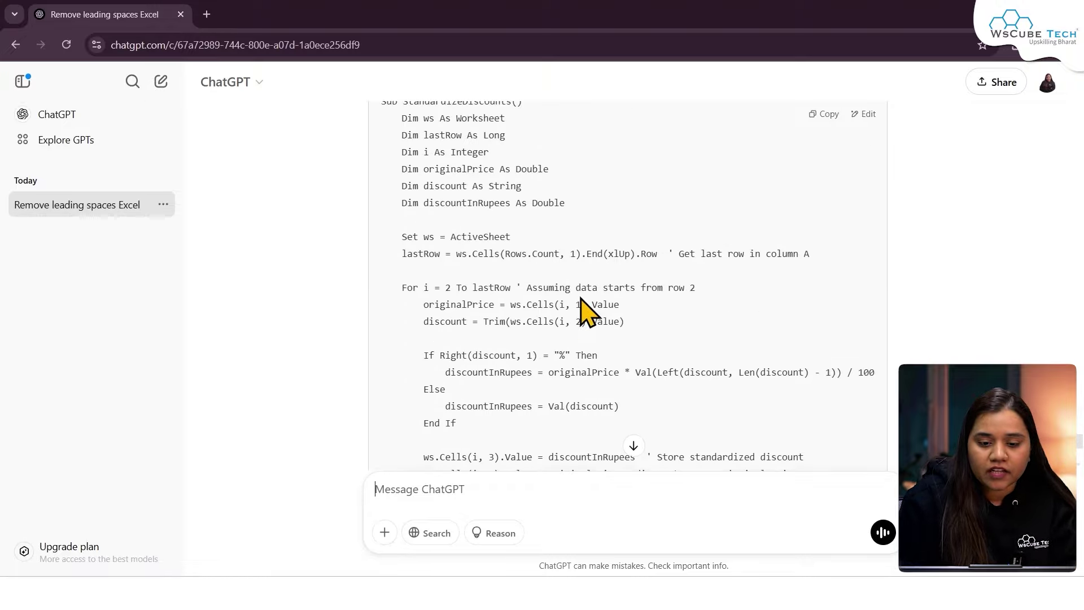
pyautogui.scroll(2, 582, 310)
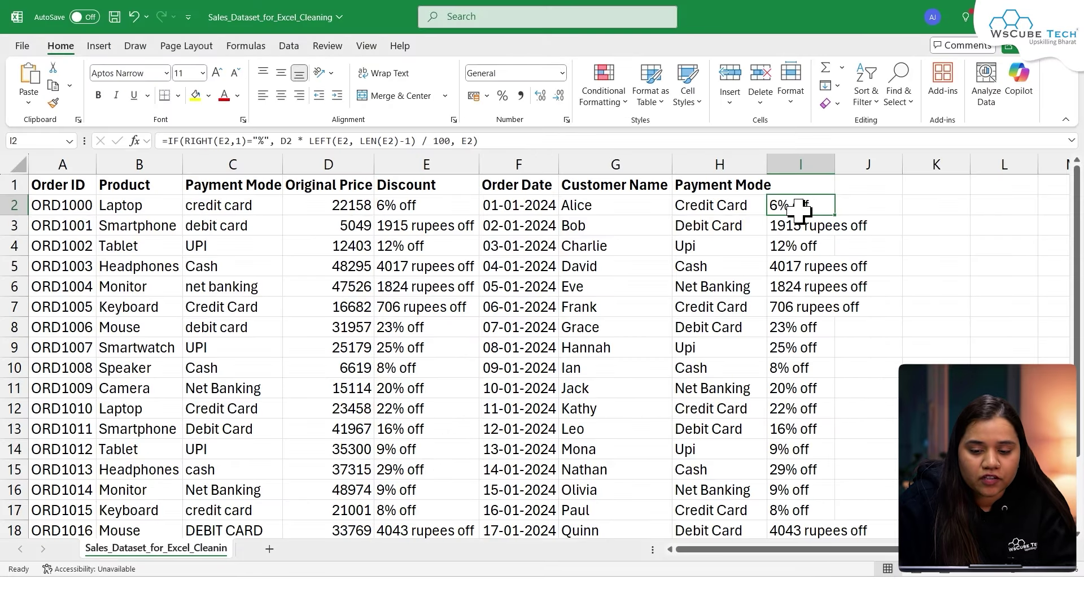
# Examine the RIGHT(E2,1) test in cell I2's discount formula against the discount text in E2.
pyautogui.doubleClick(801, 207)
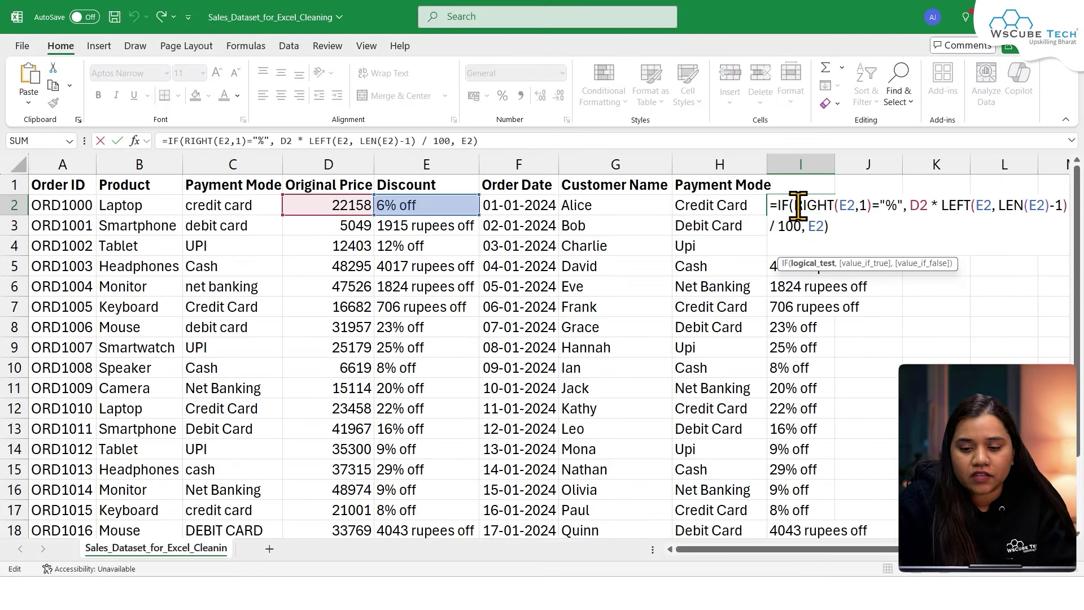
pyautogui.moveTo(796, 208); pyautogui.dragTo(867, 208)
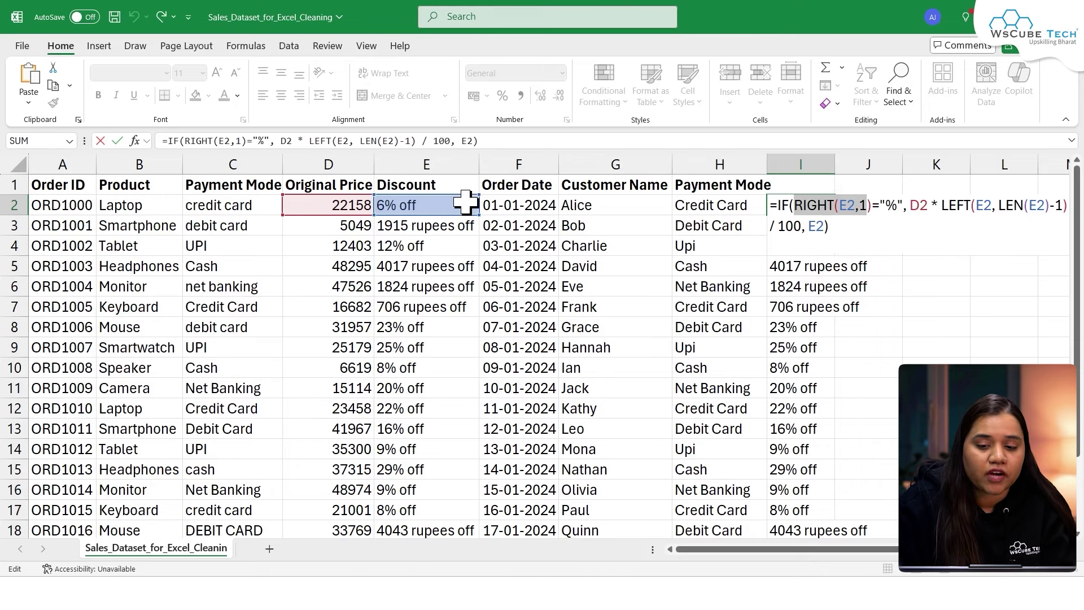
pyautogui.press('Return')
# Write to ChatGPT "in the discount column we do not have % in the last, it also contains off written in the end of each row.".
pyautogui.hotkey('alt', 'Tab')
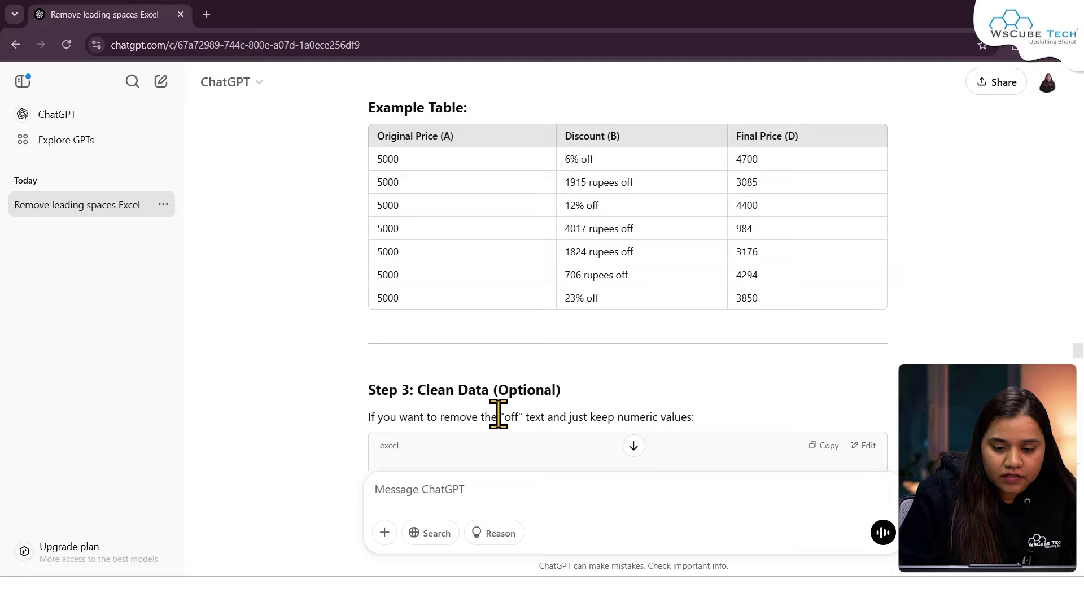
pyautogui.write('in')
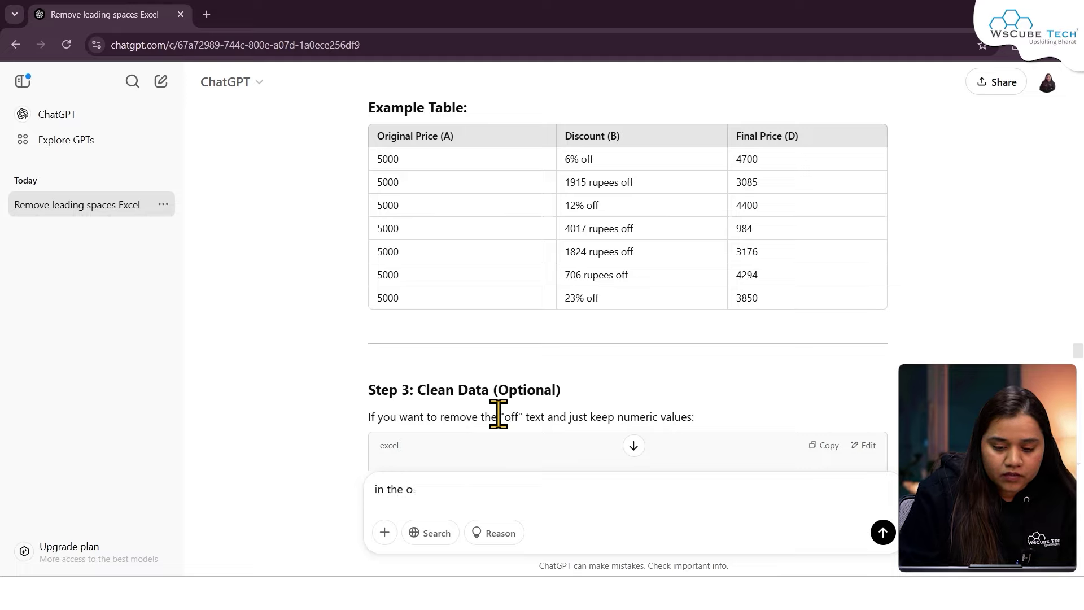
pyautogui.write(' the discount cou')
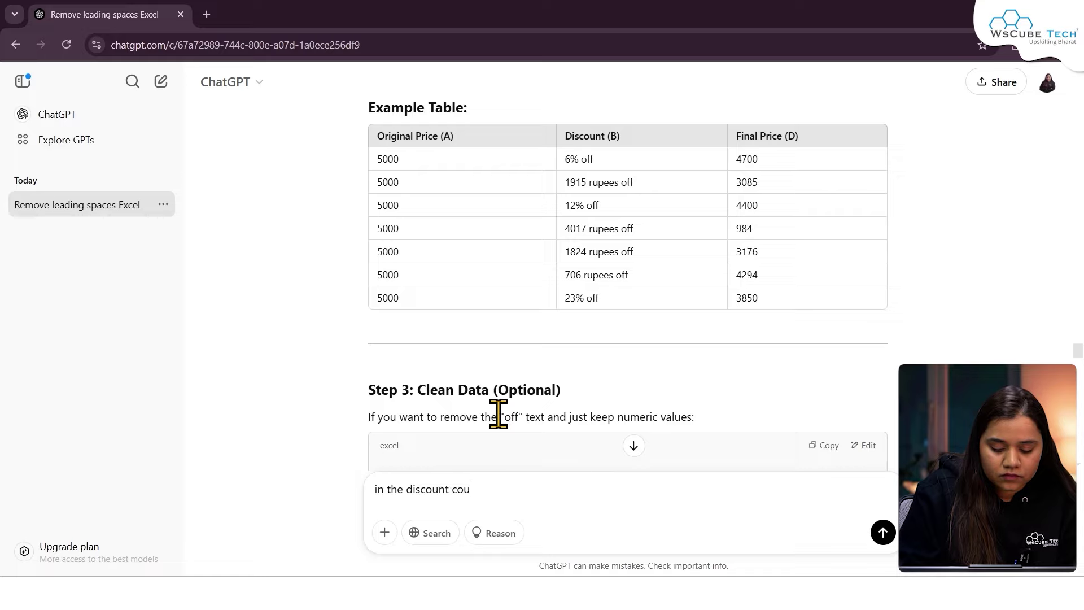
pyautogui.write('lumn we do not have % in the last, it also contains  off written in the end of each row.')
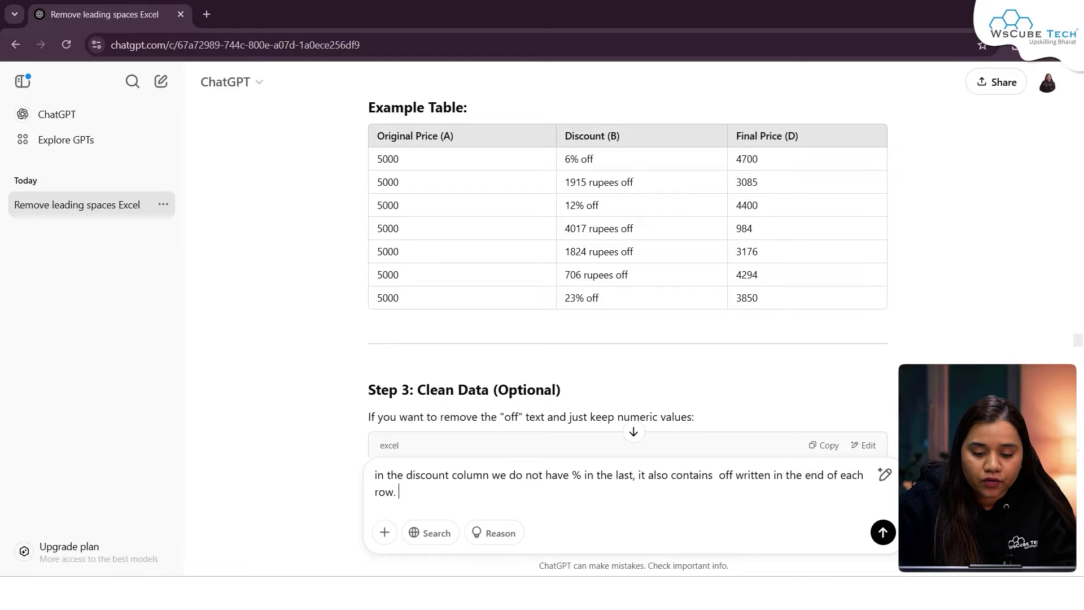
# Switch to the Excel dataset and copy the sample discounts in E2:E12.
pyautogui.click(644, 593)
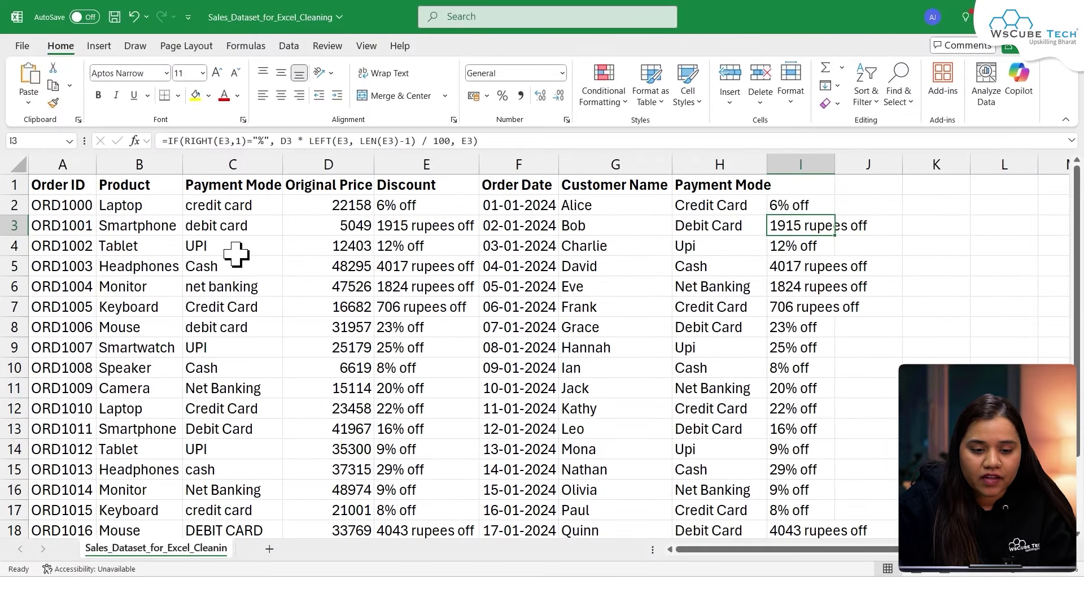
pyautogui.moveTo(416, 208); pyautogui.dragTo(419, 404)
pyautogui.hotkey('ctrl', 'c')
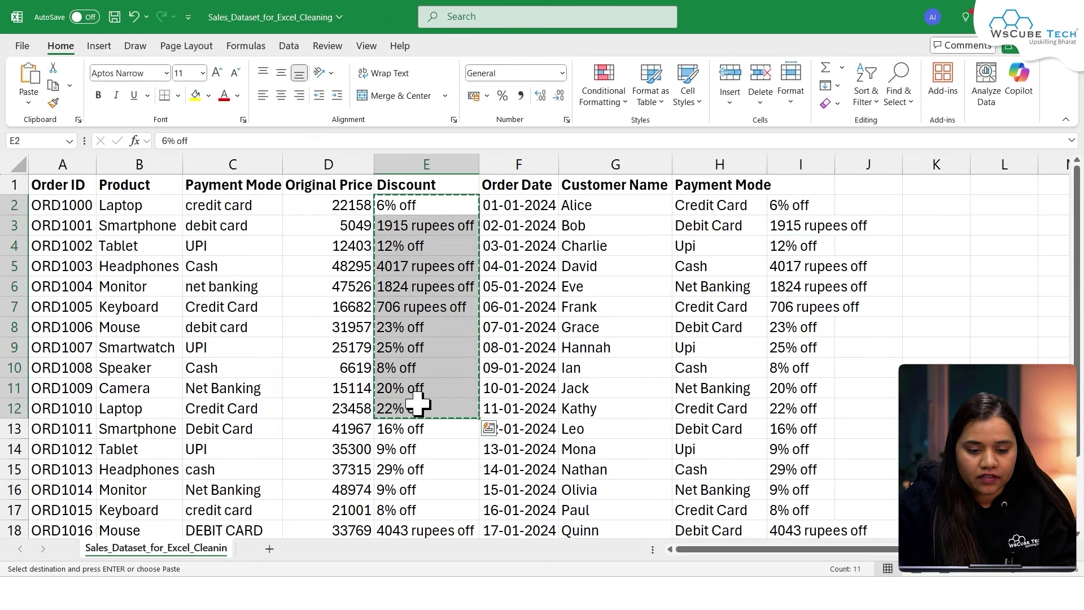
# Switch back to ChatGPT, paste the copied discounts beneath the message, send it and look over the reply's Step 1 formula.
pyautogui.hotkey('alt', 'Tab')
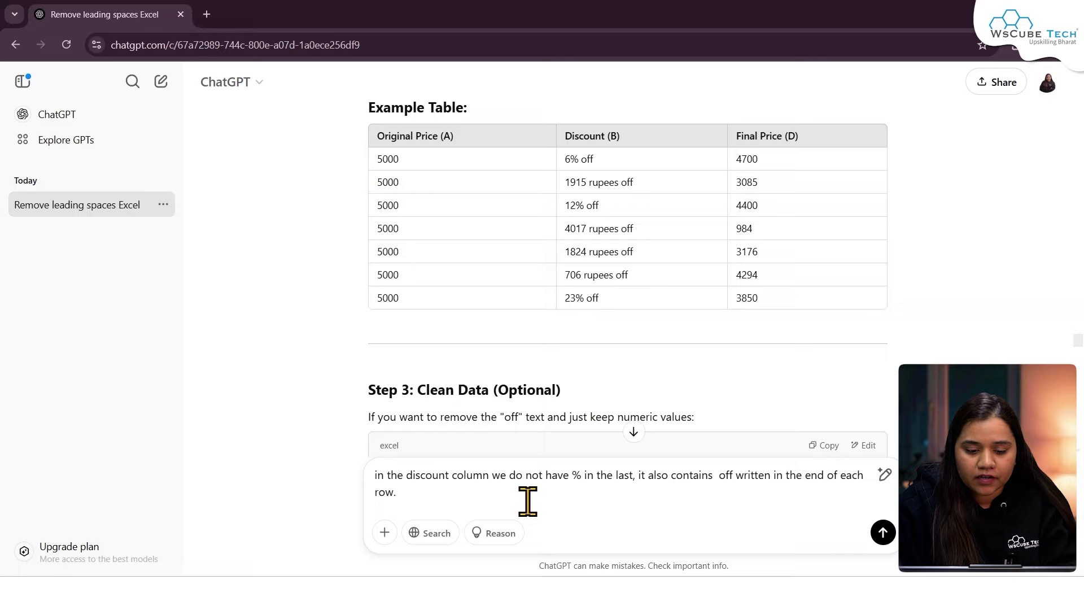
pyautogui.hotkey('shift', 'Return')
pyautogui.hotkey('shift', 'Return')
pyautogui.hotkey('ctrl', 'v')
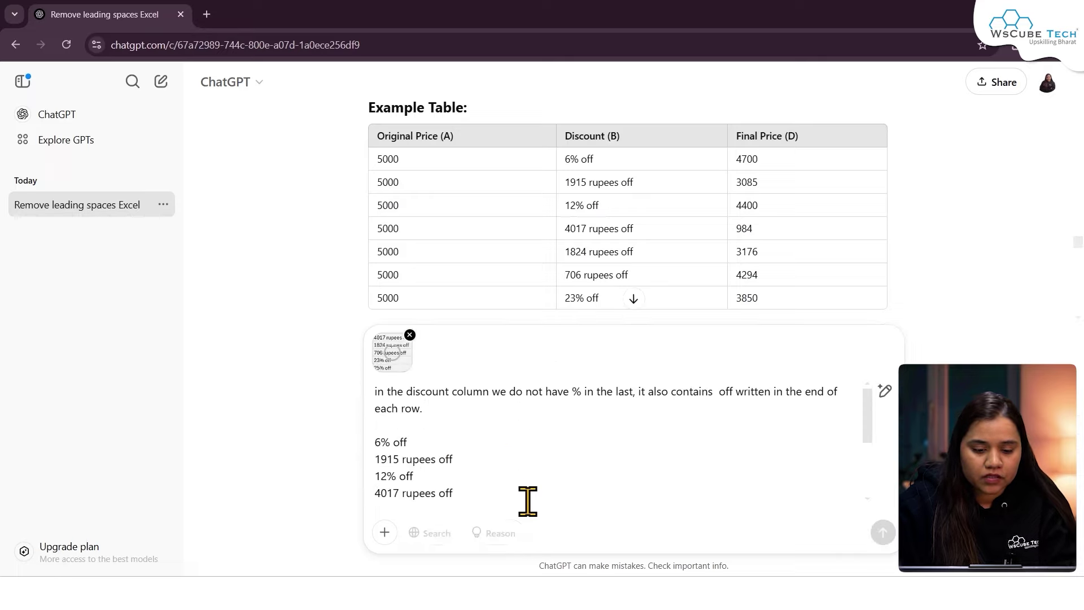
pyautogui.scroll(-3, 497, 490)
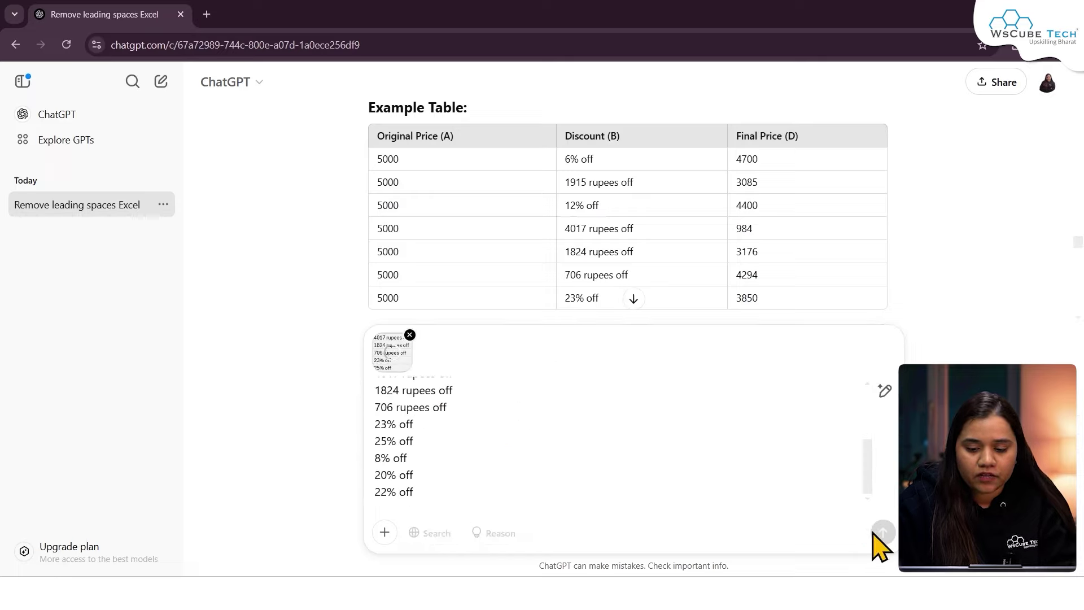
pyautogui.click(882, 534)
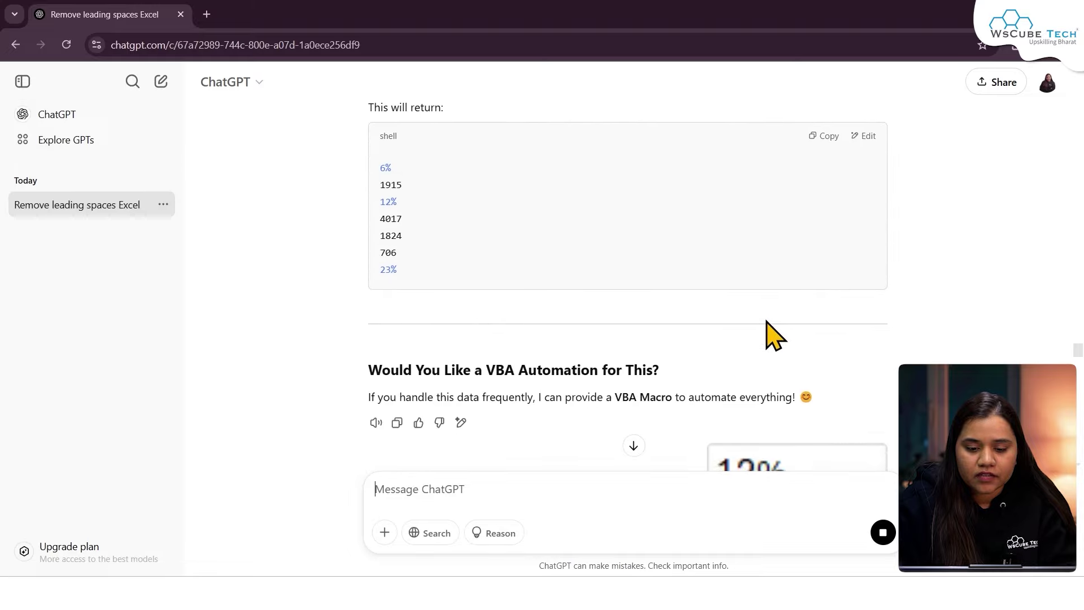
pyautogui.scroll(-20, 767, 323)
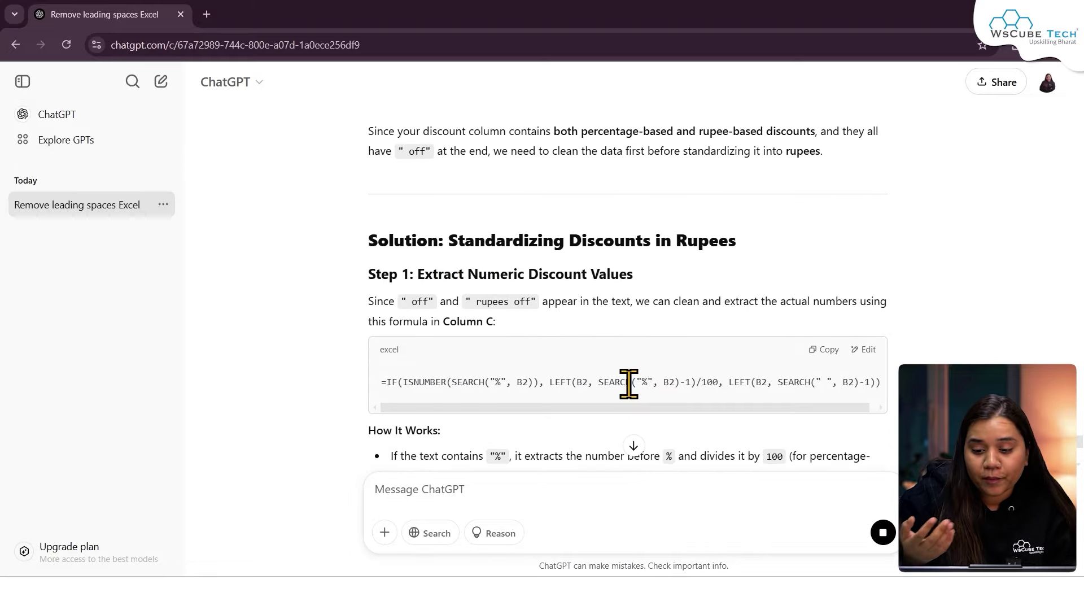
pyautogui.scroll(-2, 703, 406)
pyautogui.scroll(20, 697, 397)
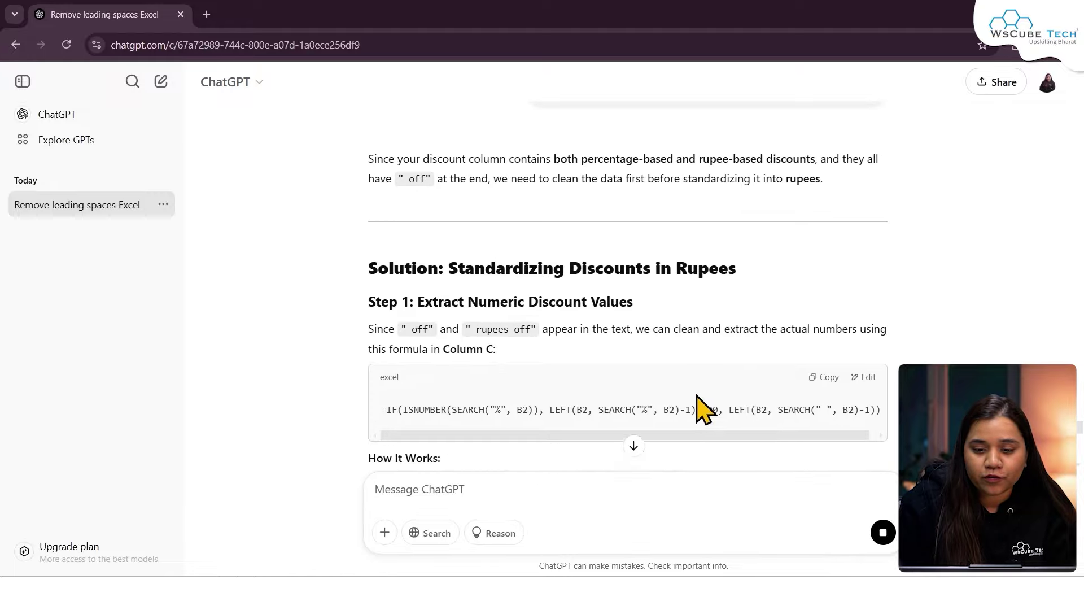
pyautogui.scroll(10, 697, 397)
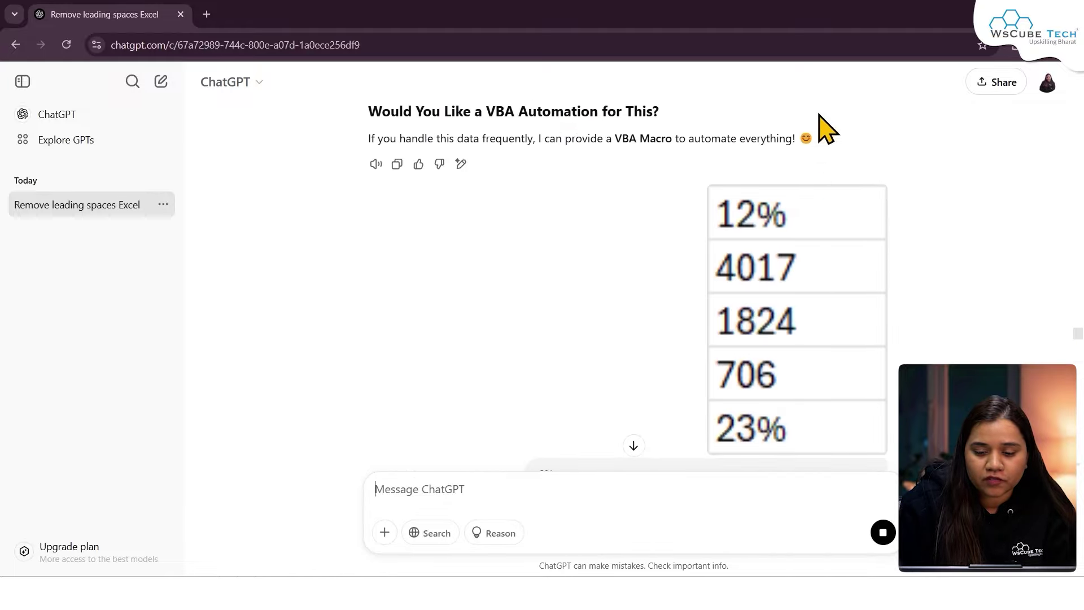
# Copy the Step 2 Convert to Rupees formula from ChatGPT's reply and read the Step 3 final price formula.
pyautogui.scroll(-10, 719, 425)
pyautogui.scroll(-20, 728, 441)
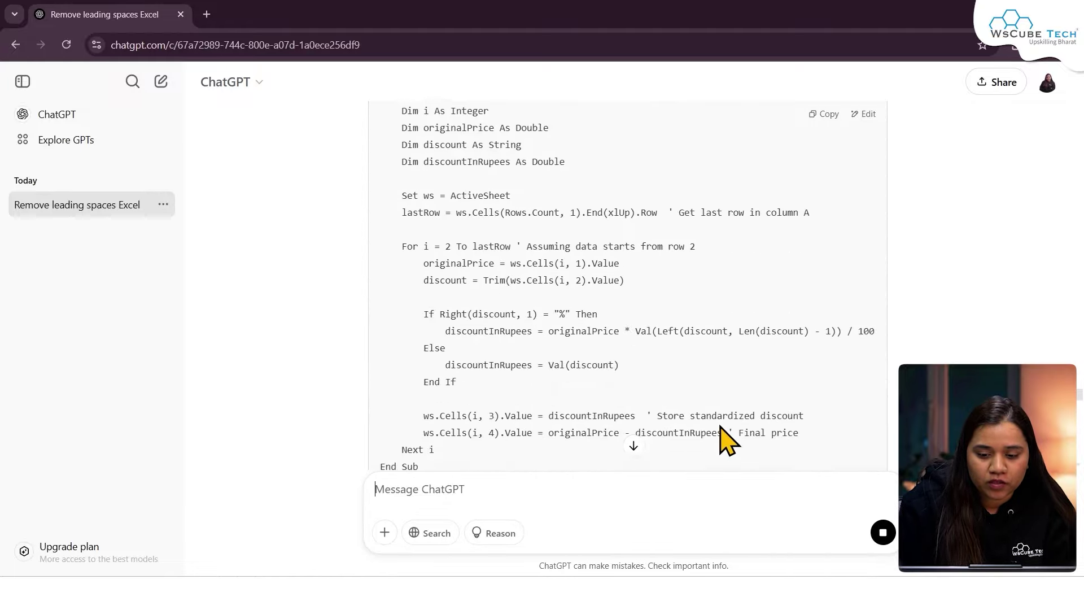
pyautogui.scroll(10, 719, 443)
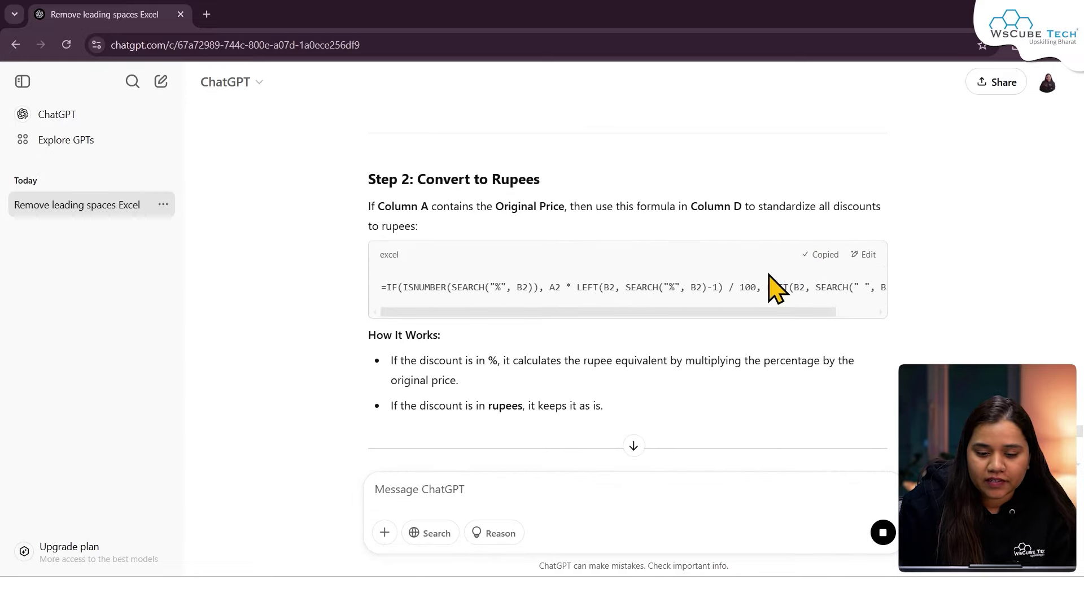
pyautogui.scroll(-4, 746, 363)
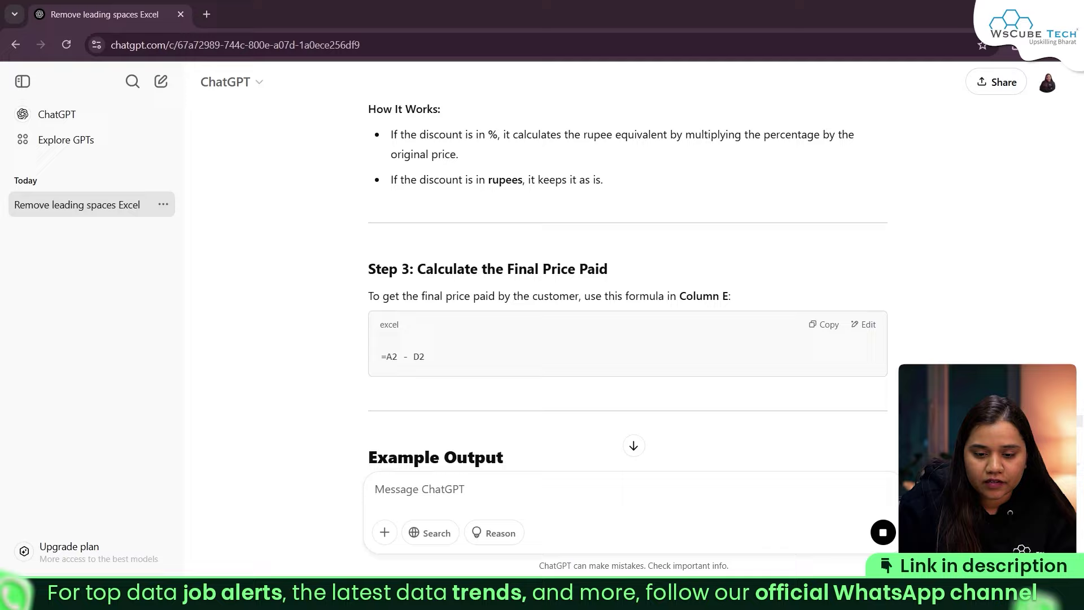
# Switch to the Excel dataset and replace the formula in I2 with the copied ISNUMBER/SEARCH discount formula.
pyautogui.hotkey('alt', 'Tab')
pyautogui.doubleClick(798, 205)
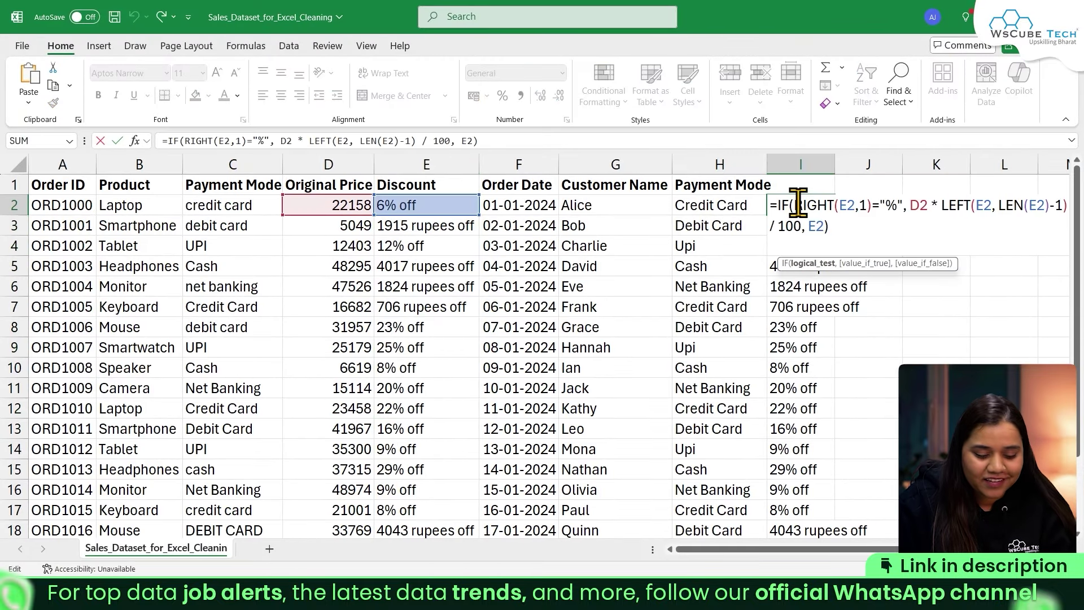
pyautogui.hotkey('ctrl', 'a')
pyautogui.write('=IF(ISNUMBER(SEARCH("%", B2)), A2 * LEFT(B2, SEARCH("%", B2)-1) / 100, LEFT(B2, SEARCH(" ", B2)-1))')
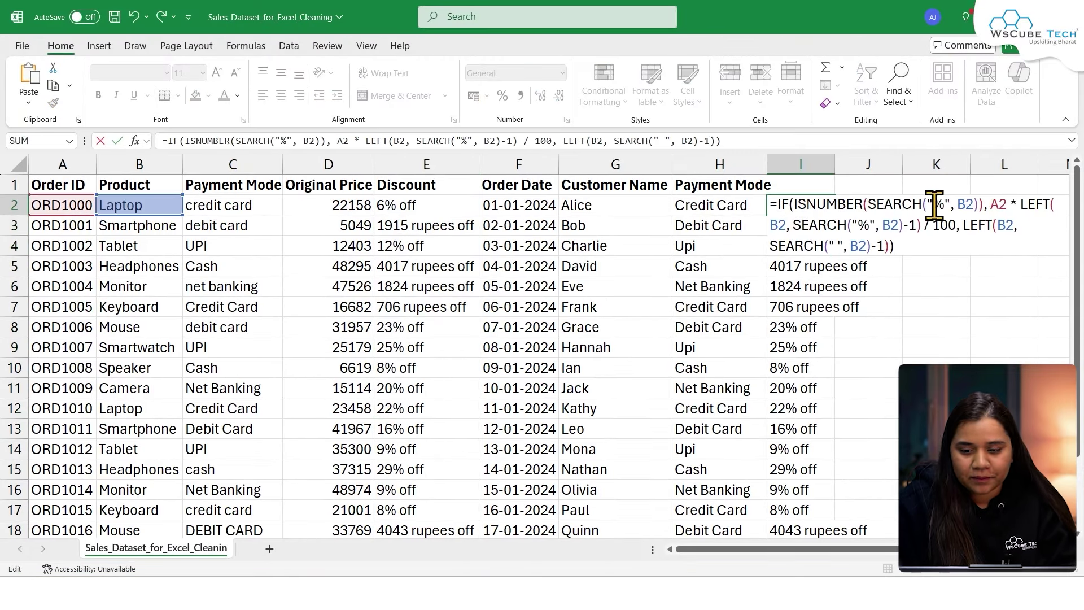
# In I2's formula, point the ISNUMBER search at E2 and the multiplied price at D2.
pyautogui.click(968, 204)
pyautogui.press('BackSpace')
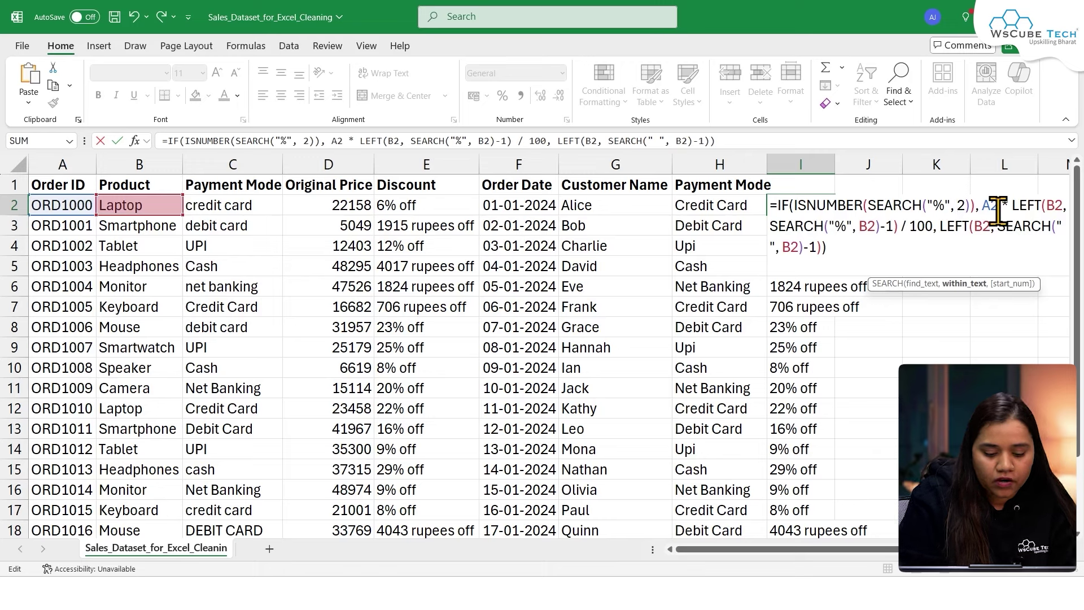
pyautogui.write('E')
pyautogui.click(998, 208)
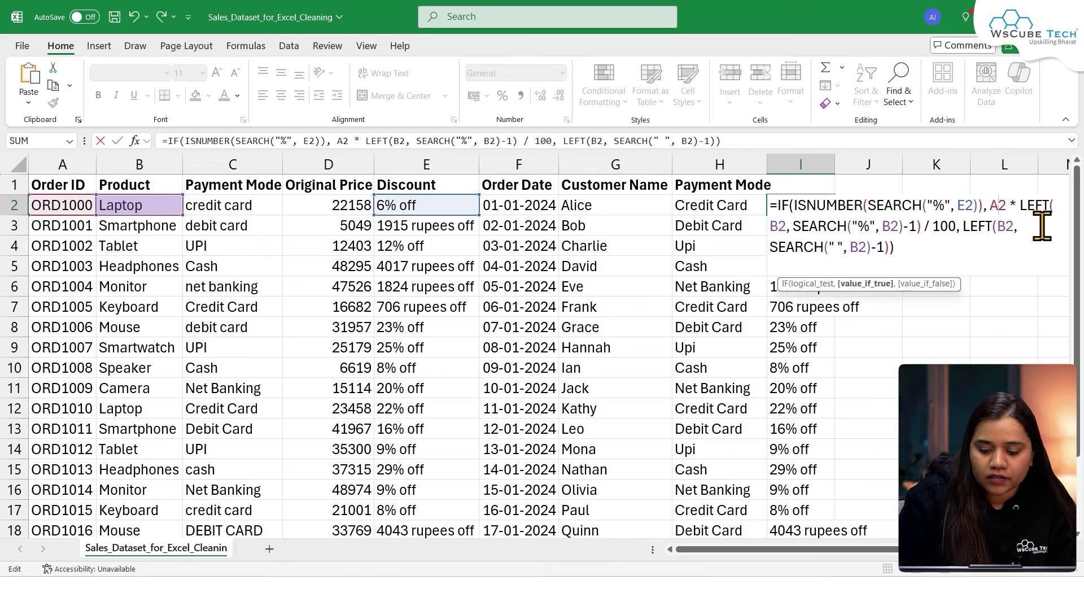
pyautogui.press('BackSpace')
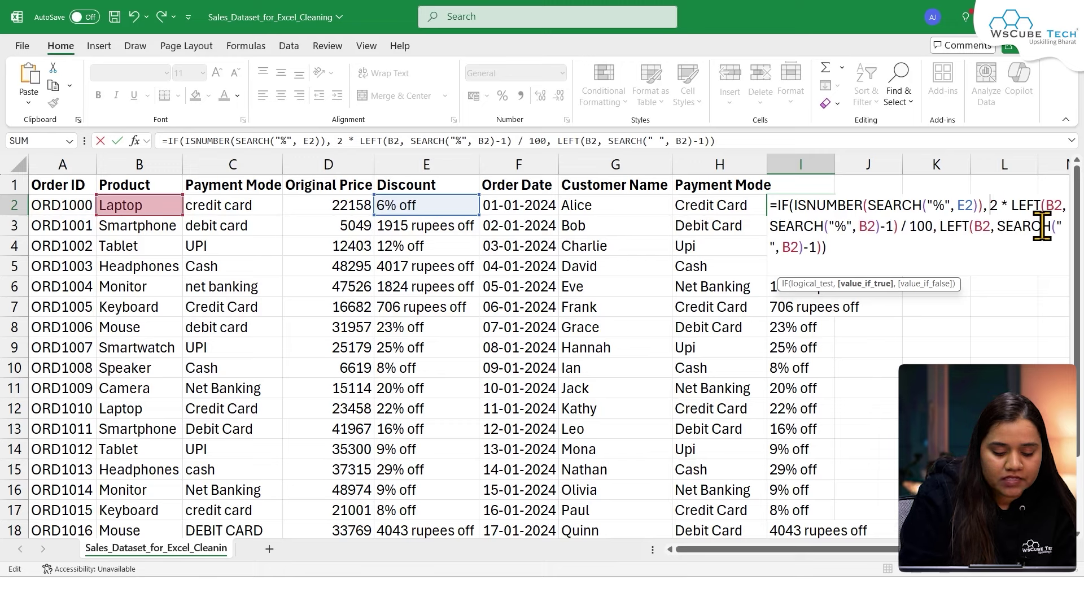
pyautogui.write('D')
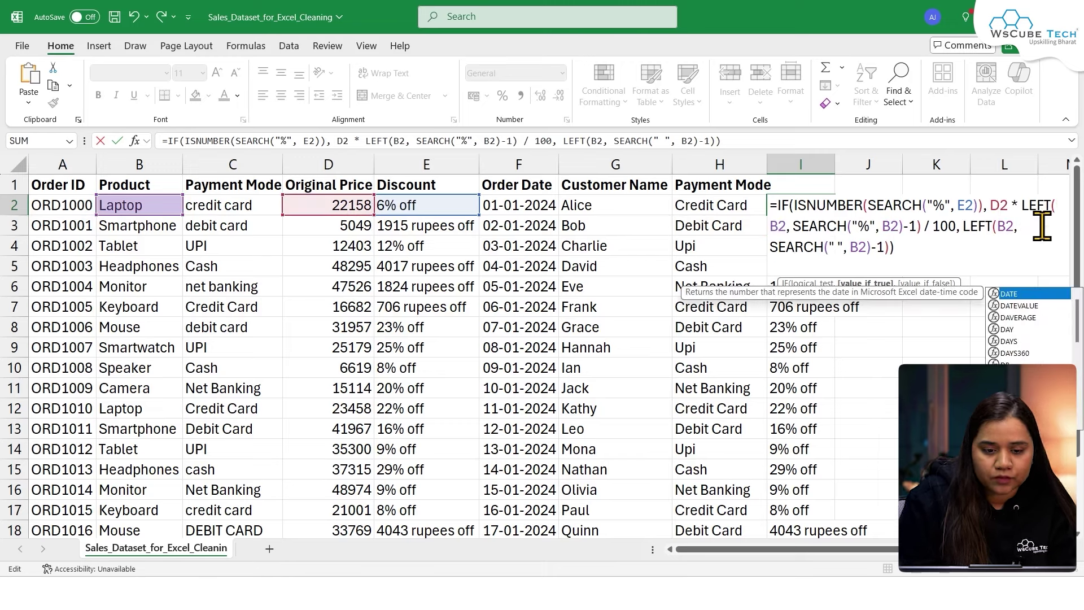
# Change the remaining B2 references in I2's LEFT and SEARCH functions to E2 and enter the formula.
pyautogui.click(780, 227)
pyautogui.press('BackSpace')
pyautogui.write('E')
pyautogui.click(876, 227)
pyautogui.press('BackSpace')
pyautogui.write('E')
pyautogui.click(1003, 227)
pyautogui.press('BackSpace')
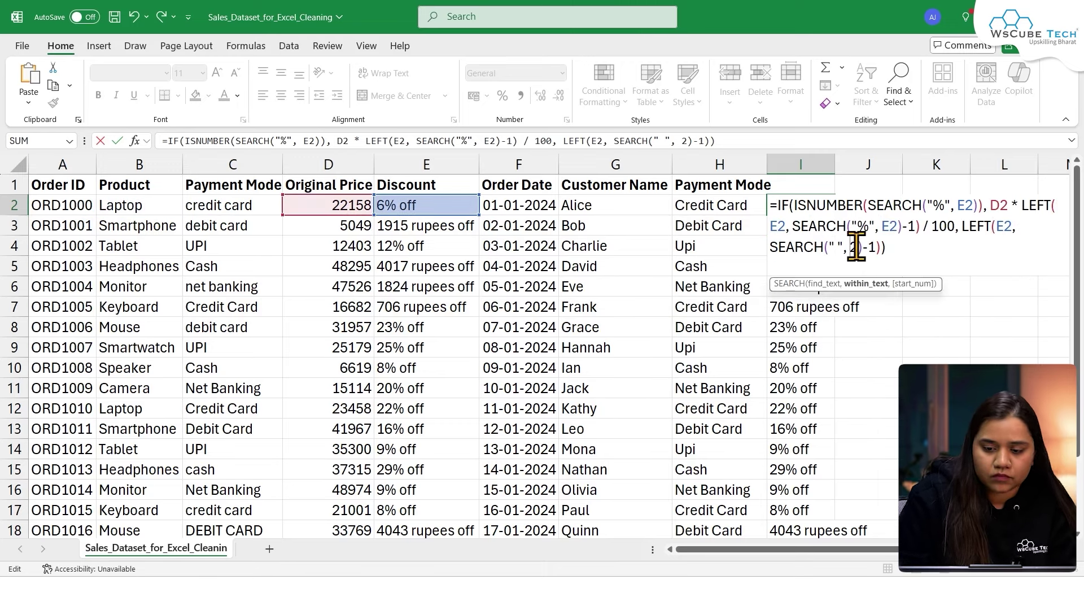
pyautogui.write('E')
pyautogui.press('Return')
# Fill I2's discount formula down column I and check the copied formula in I3.
pyautogui.click(829, 208)
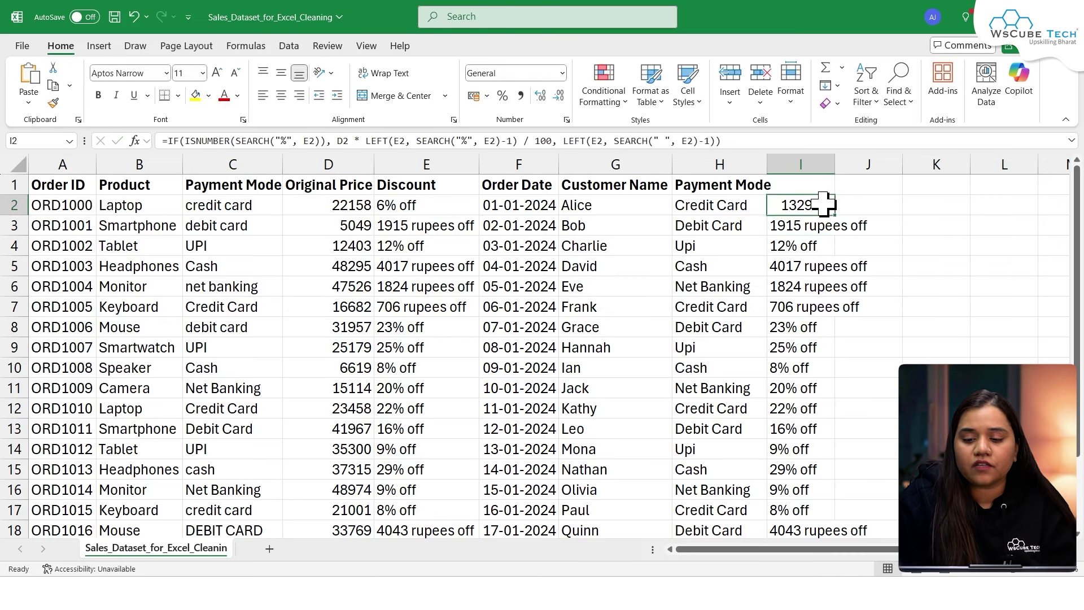
pyautogui.doubleClick(835, 214)
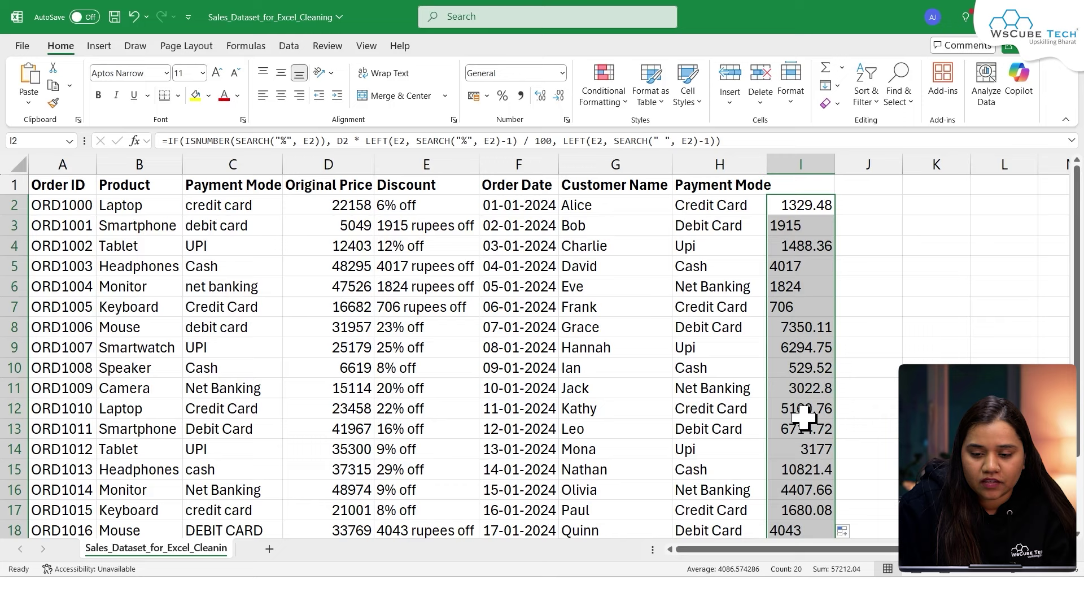
pyautogui.click(825, 272)
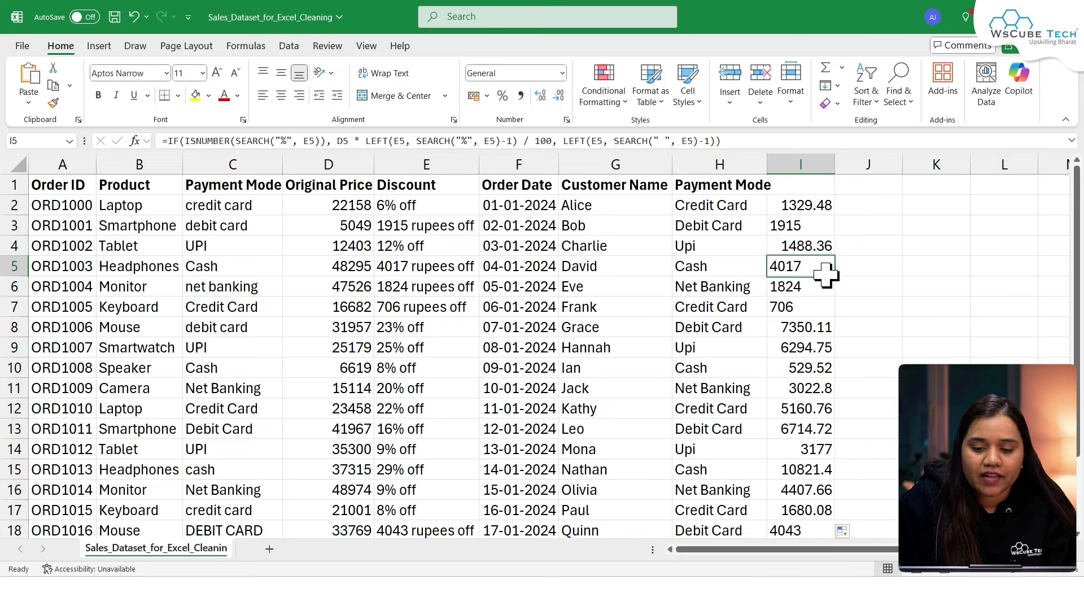
pyautogui.doubleClick(805, 221)
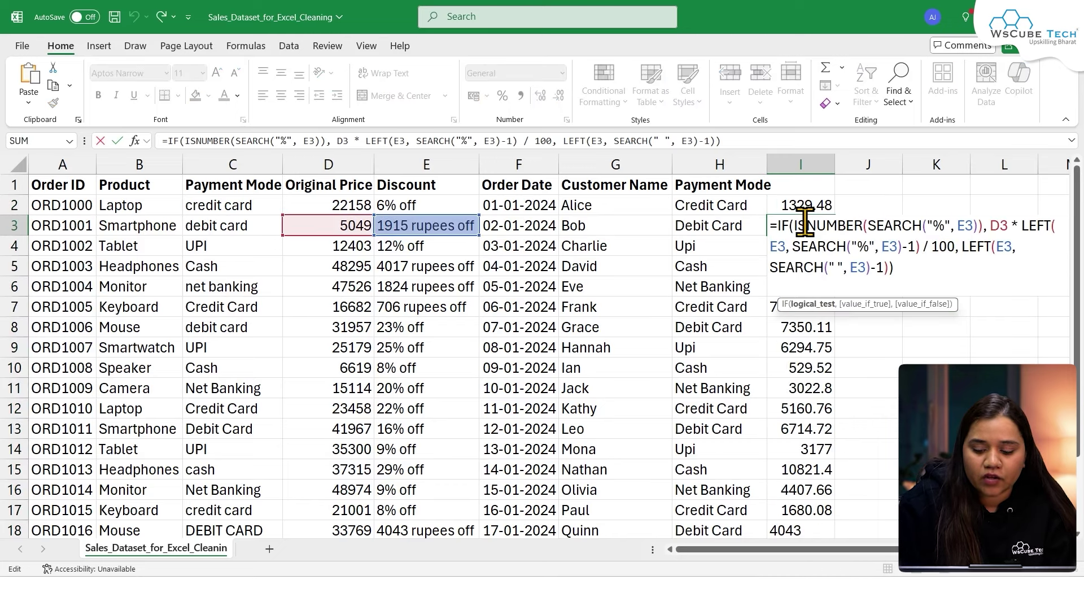
pyautogui.press('Return')
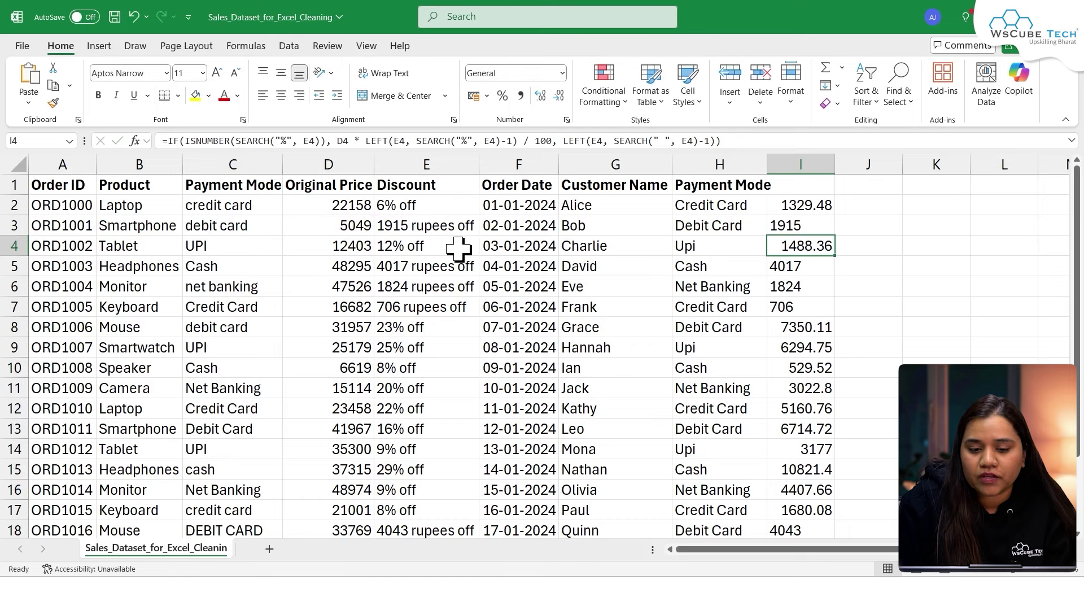
# Wrap the final LEFT(E2, SEARCH(" ", E2)-1) part of I2's formula in TRIM.
pyautogui.doubleClick(802, 209)
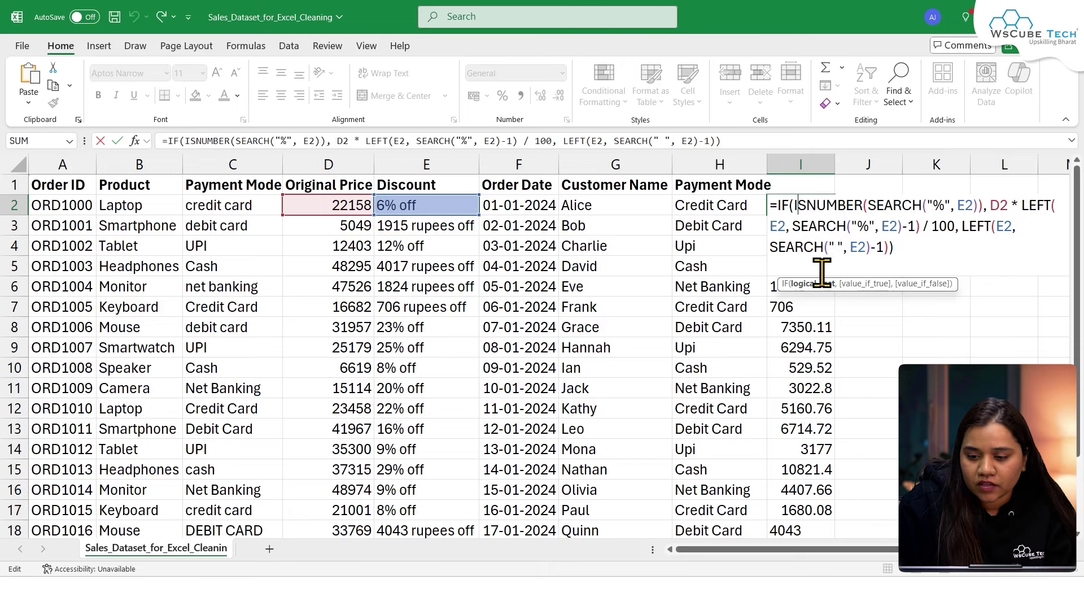
pyautogui.click(961, 226)
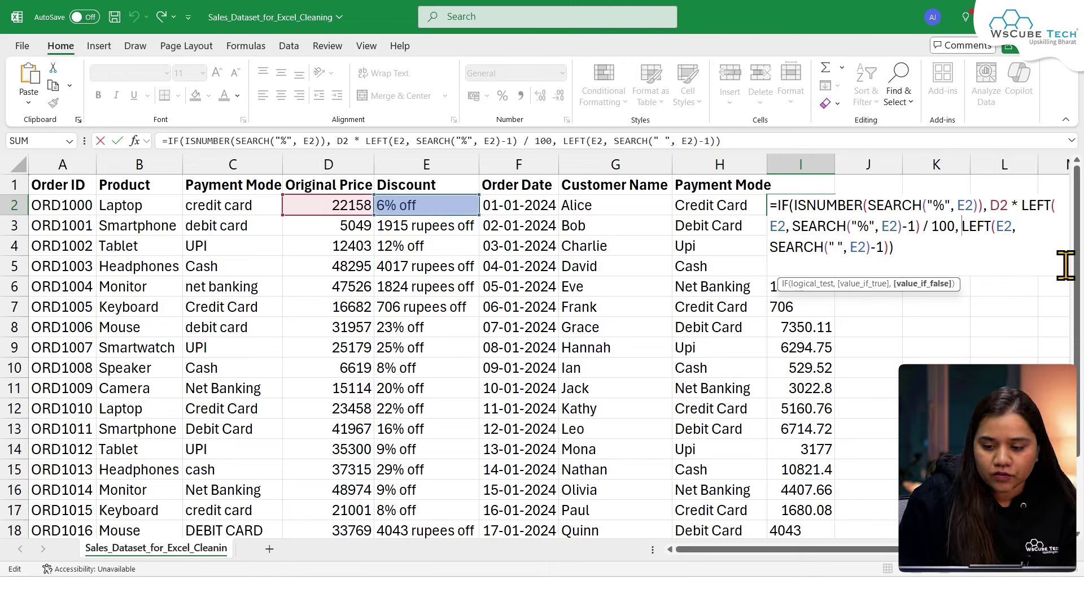
pyautogui.write('Trim')
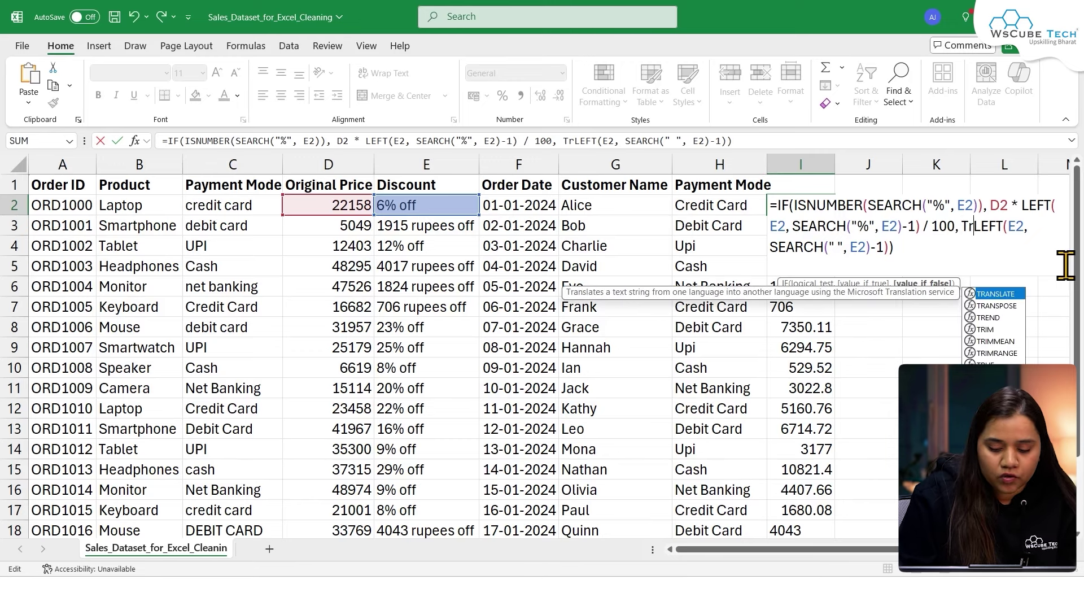
pyautogui.write('(')
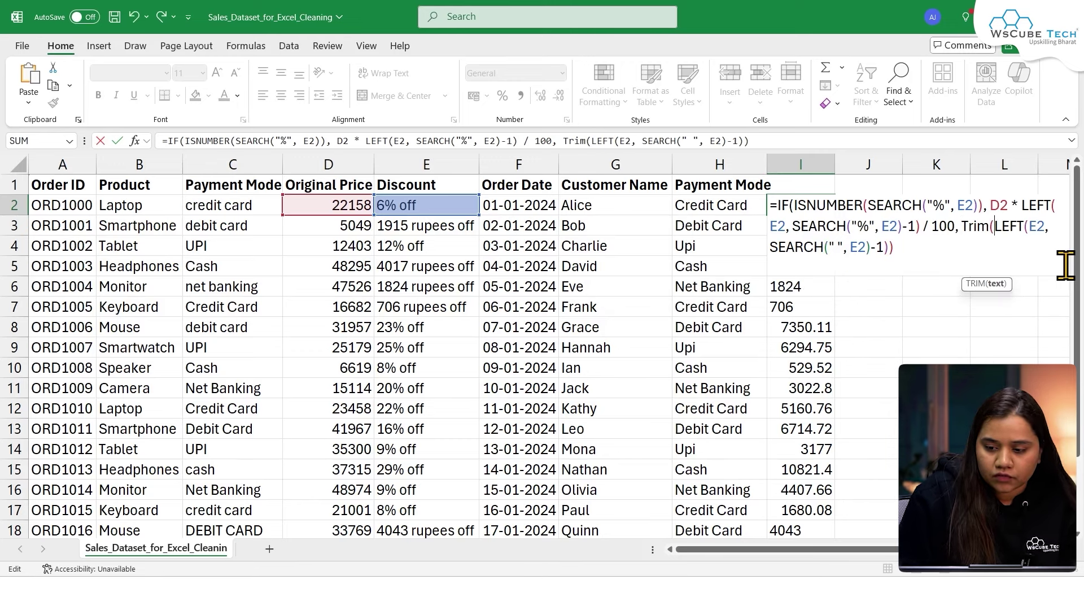
pyautogui.click(891, 248)
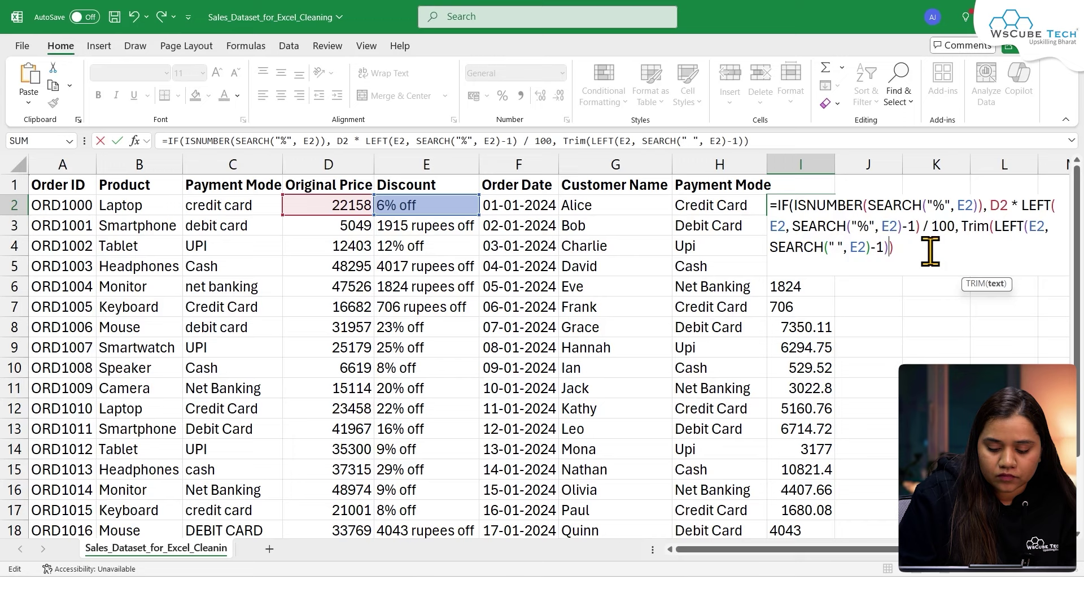
pyautogui.write(')')
pyautogui.press('Return')
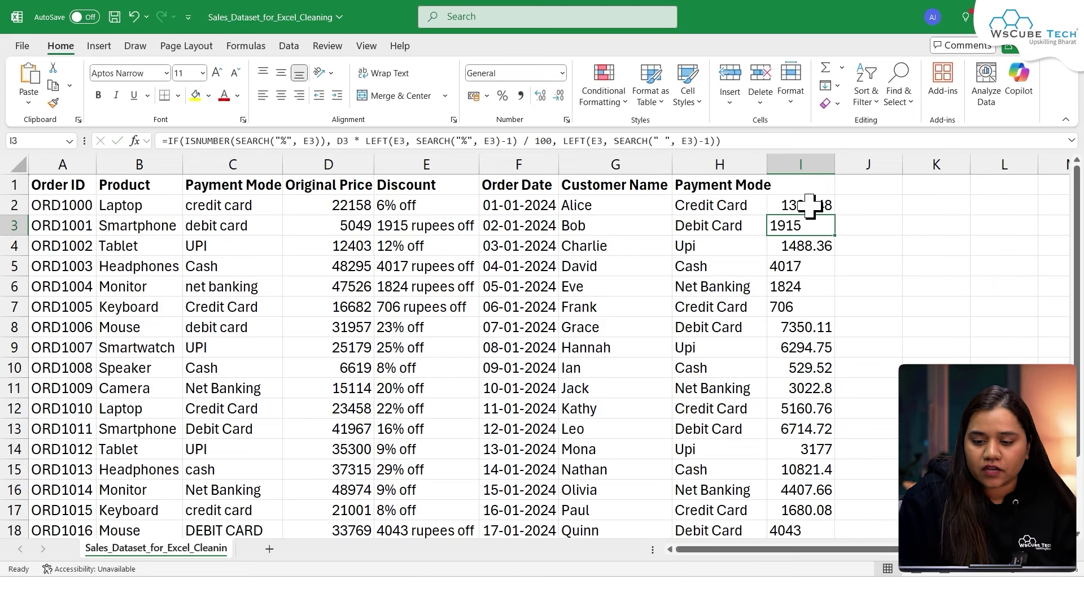
# Fill the TRIM version of I2's formula down column I.
pyautogui.click(811, 207)
pyautogui.doubleClick(835, 214)
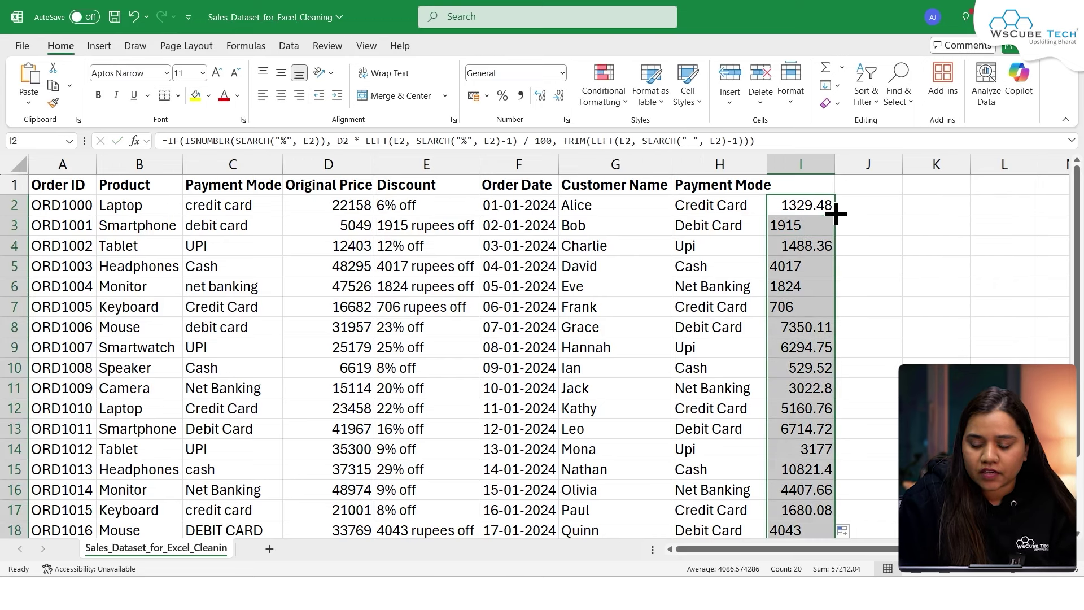
pyautogui.click(842, 220)
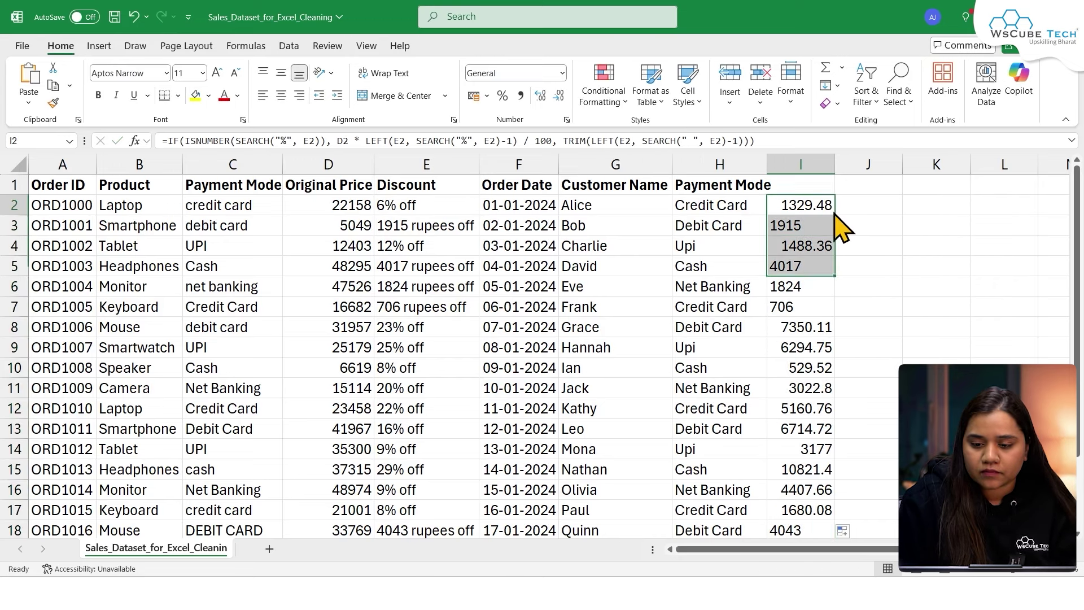
# Copy the discount formulas in I2:I21 and paste them back over the same cells as values only.
pyautogui.click(795, 206)
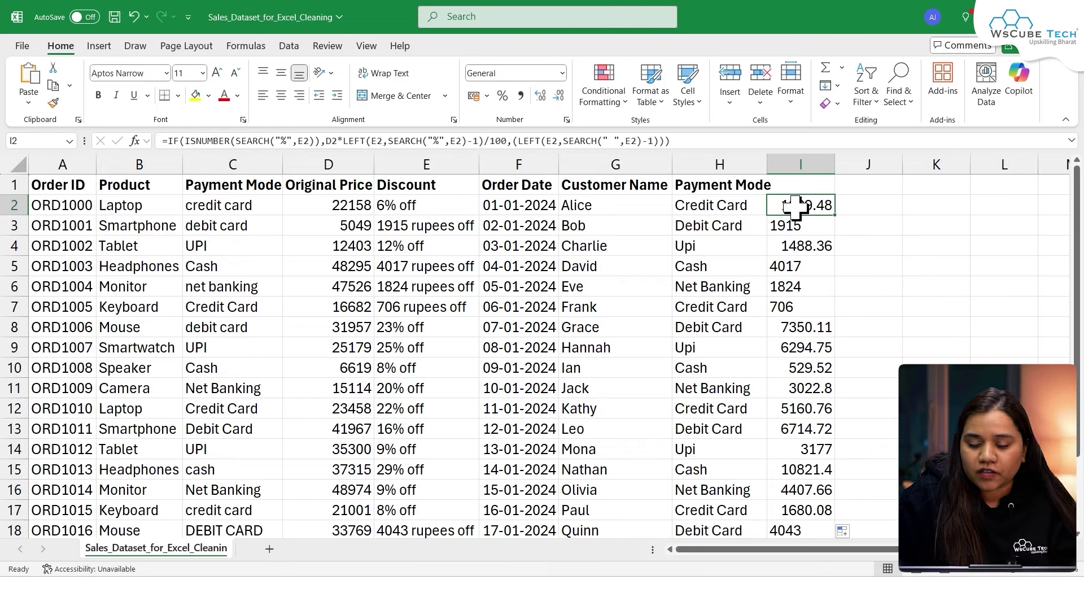
pyautogui.click(799, 224)
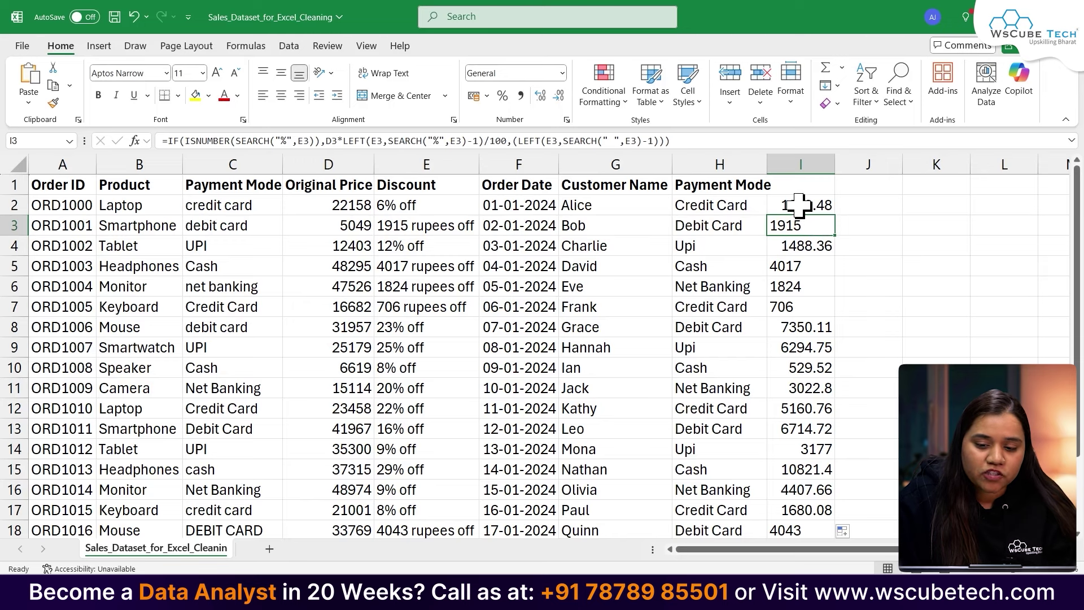
pyautogui.click(798, 207)
pyautogui.hotkey('ctrl', 'shift', 'Down')
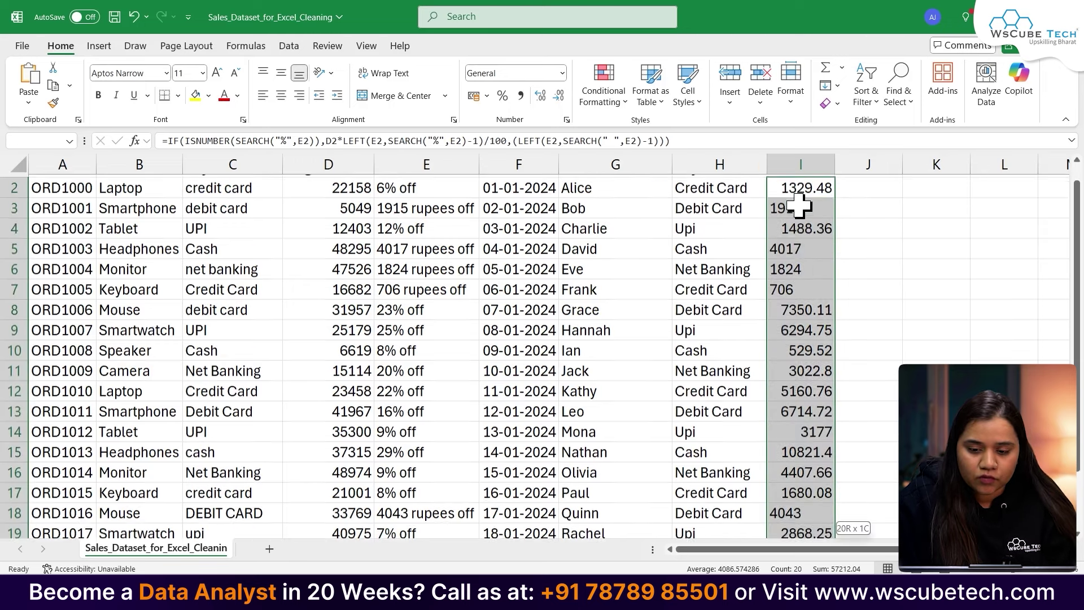
pyautogui.scroll(2, 798, 206)
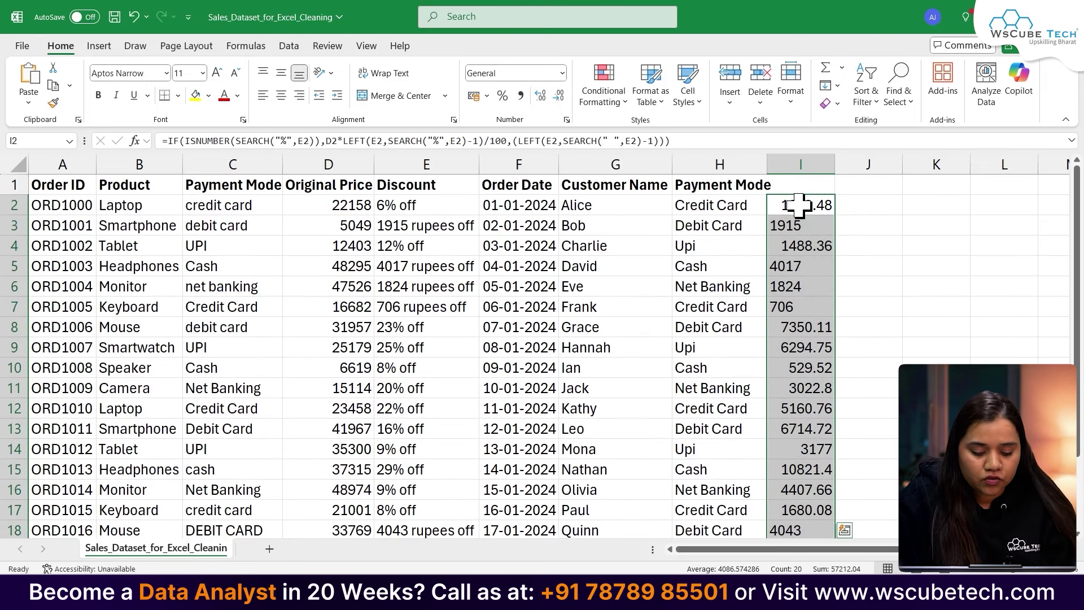
pyautogui.hotkey('ctrl', 'c')
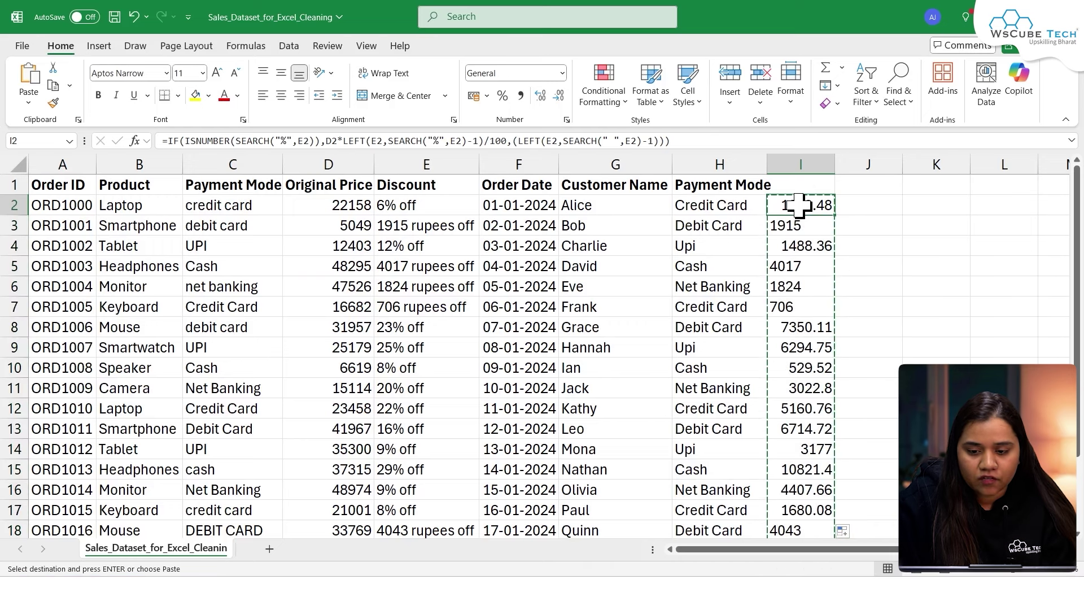
pyautogui.scroll(-2, 804, 198)
pyautogui.rightClick(804, 198)
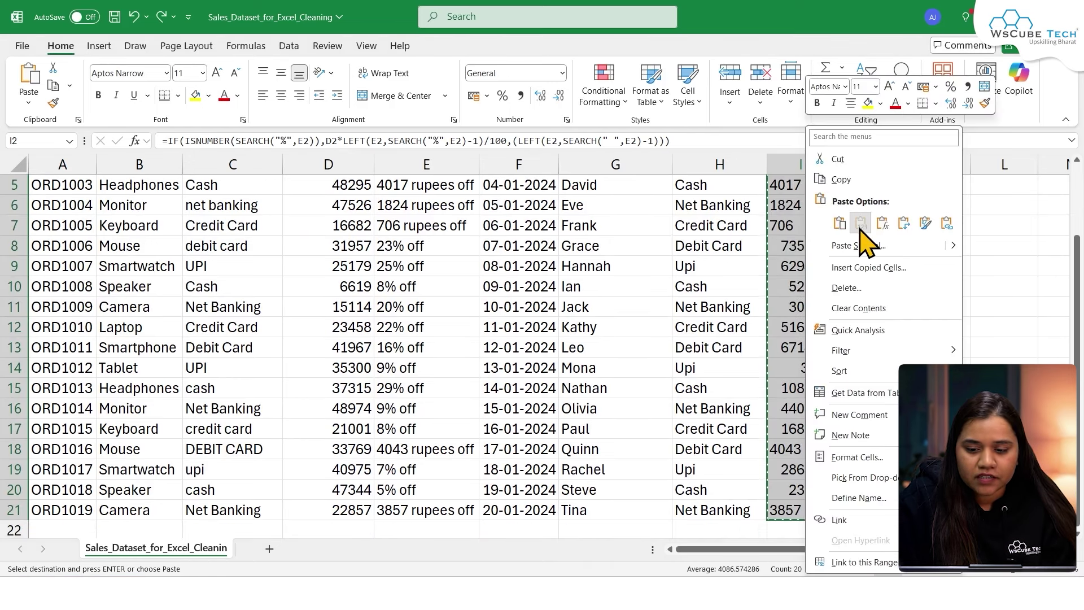
pyautogui.click(850, 175)
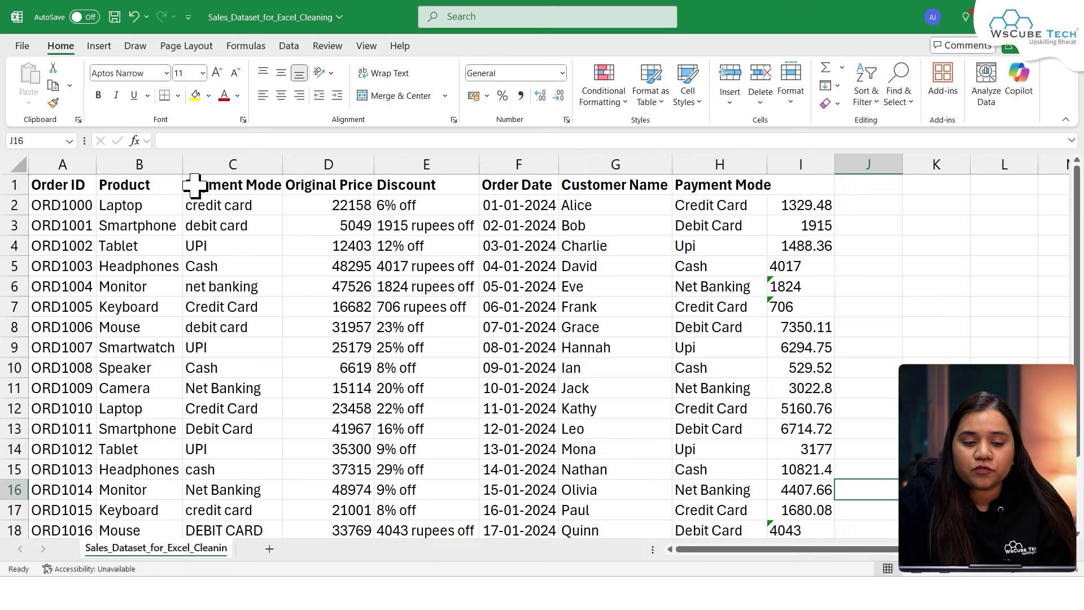
# Show the error-checking options for the number stored as text in I6.
pyautogui.click(885, 205)
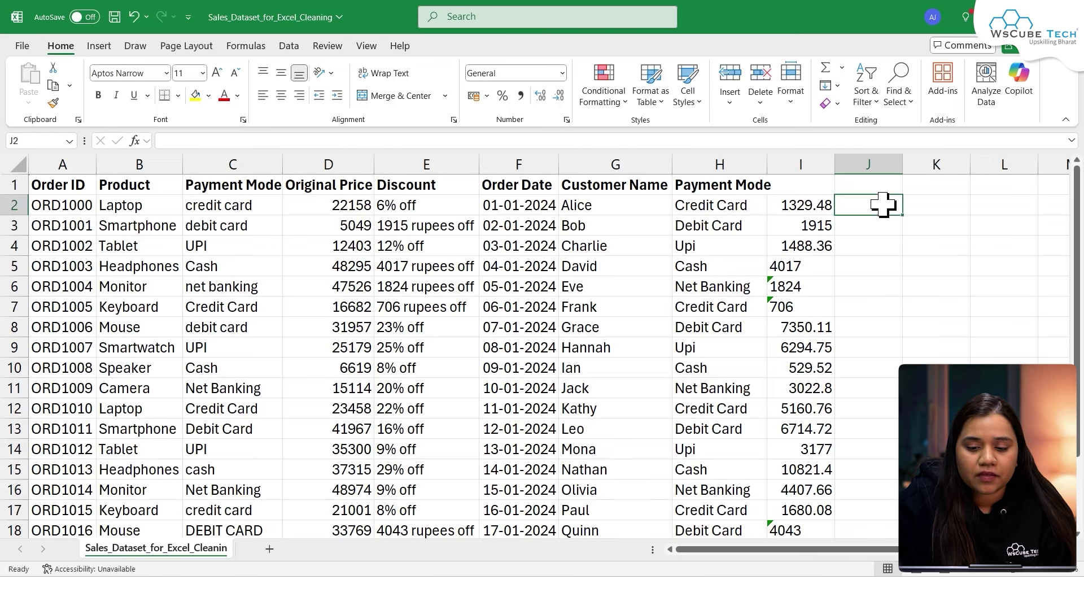
pyautogui.click(795, 288)
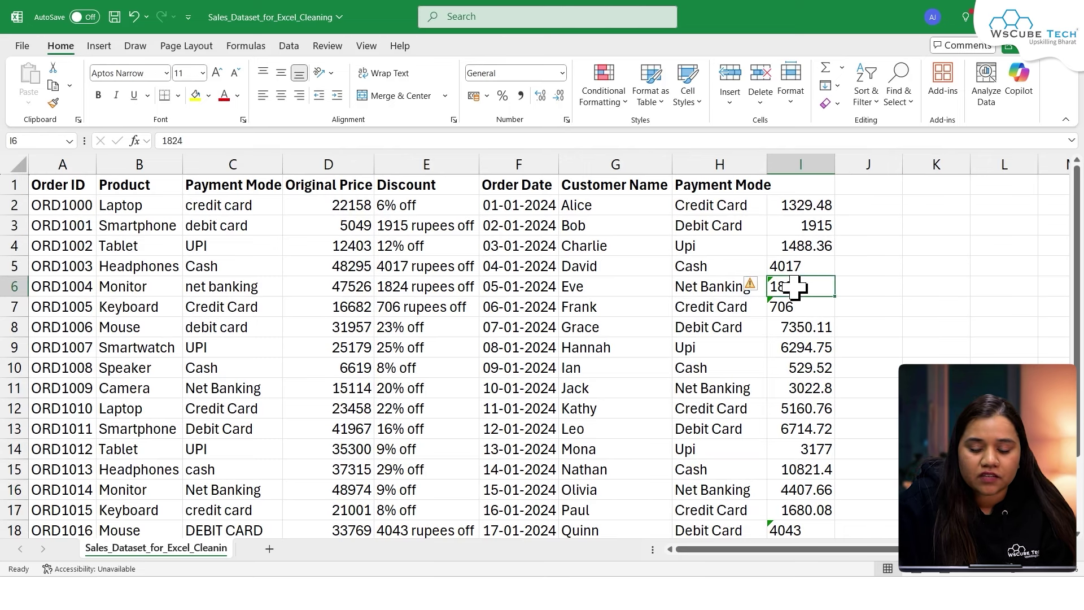
pyautogui.click(756, 287)
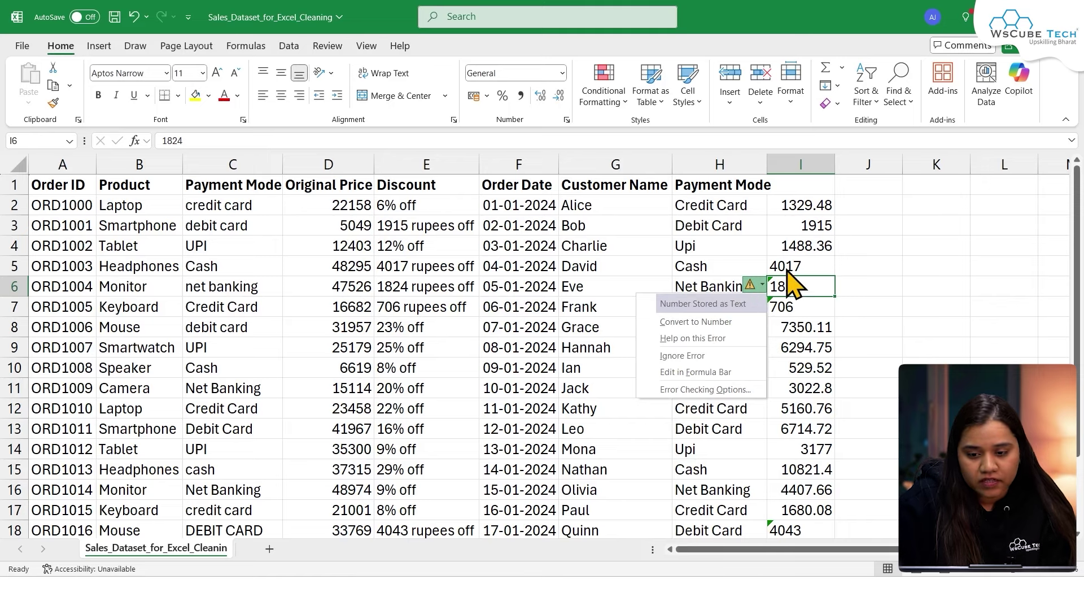
# Enter the formula =TRIM(I2) in J2 to clean the first discount value.
pyautogui.click(850, 205)
pyautogui.write('=')
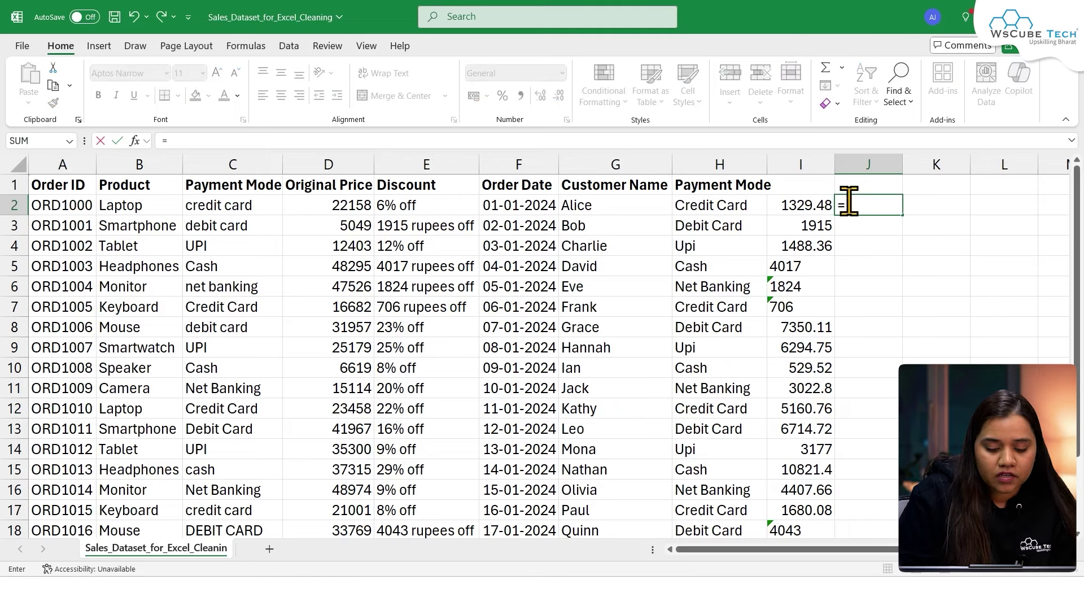
pyautogui.write('trim(')
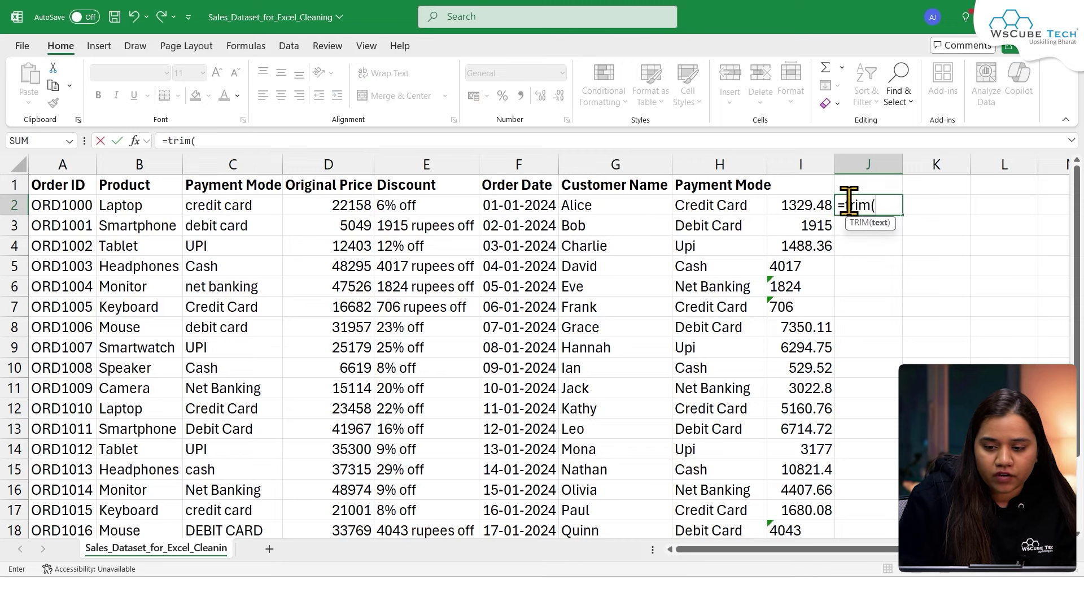
pyautogui.click(802, 205)
pyautogui.write(')')
pyautogui.press('Return')
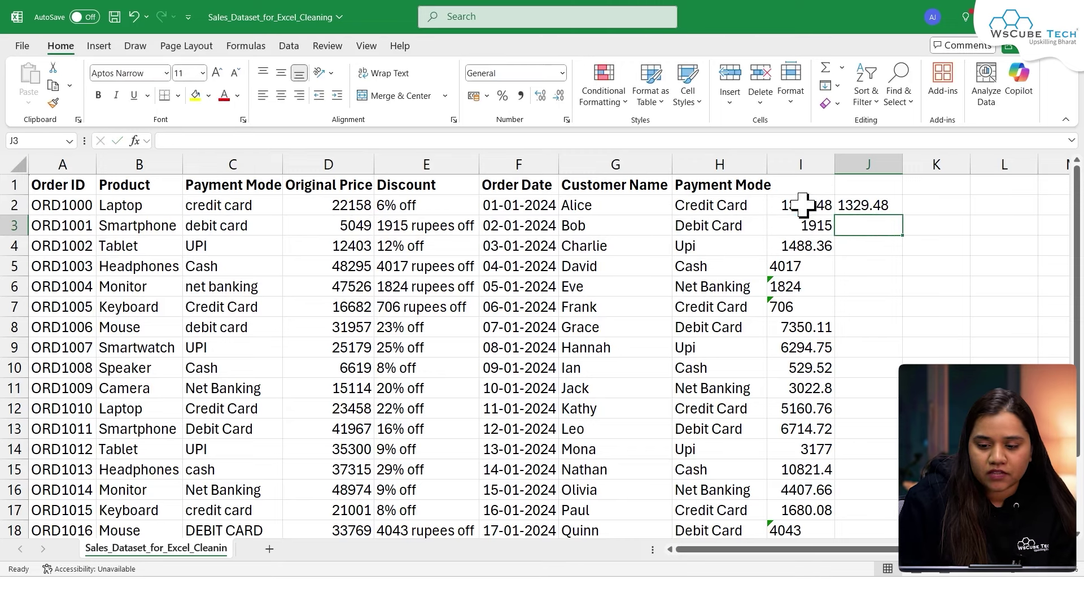
# Fill the TRIM formula from J2 down column J to the last data row.
pyautogui.click(876, 188)
pyautogui.click(884, 205)
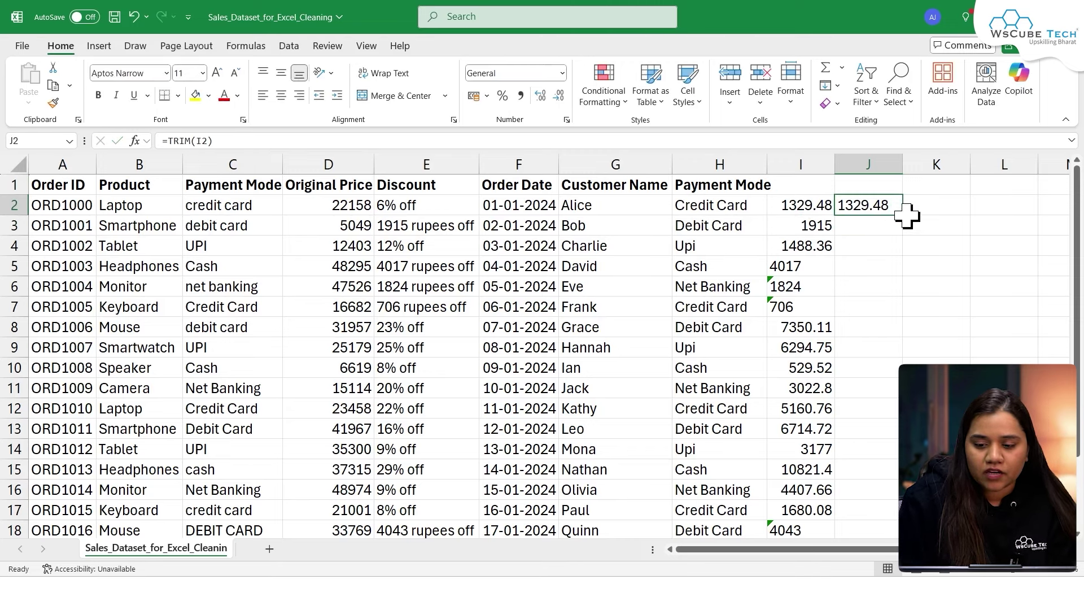
pyautogui.doubleClick(904, 214)
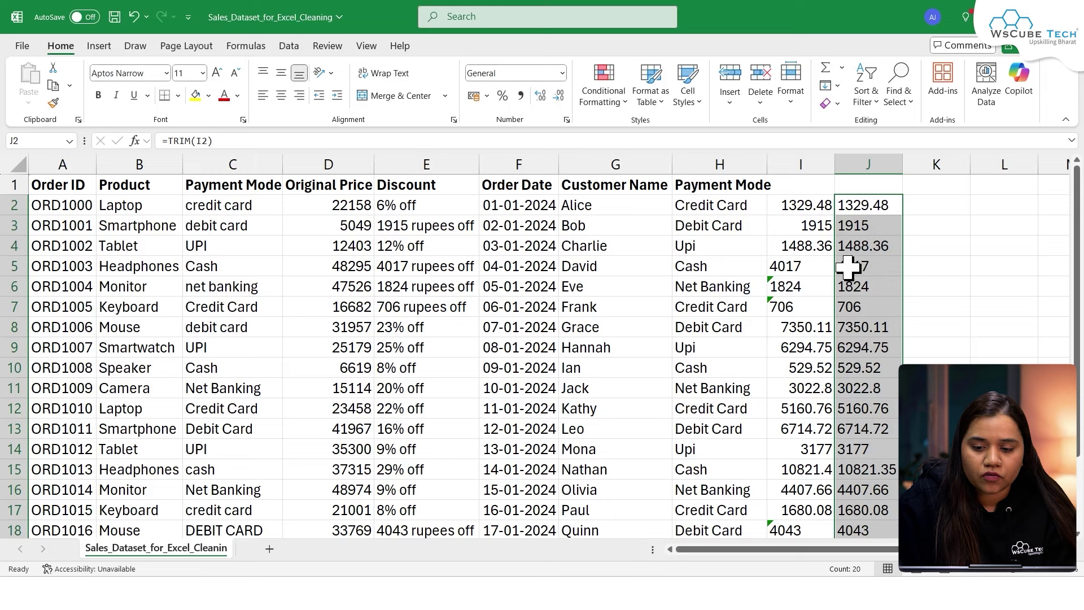
pyautogui.click(812, 208)
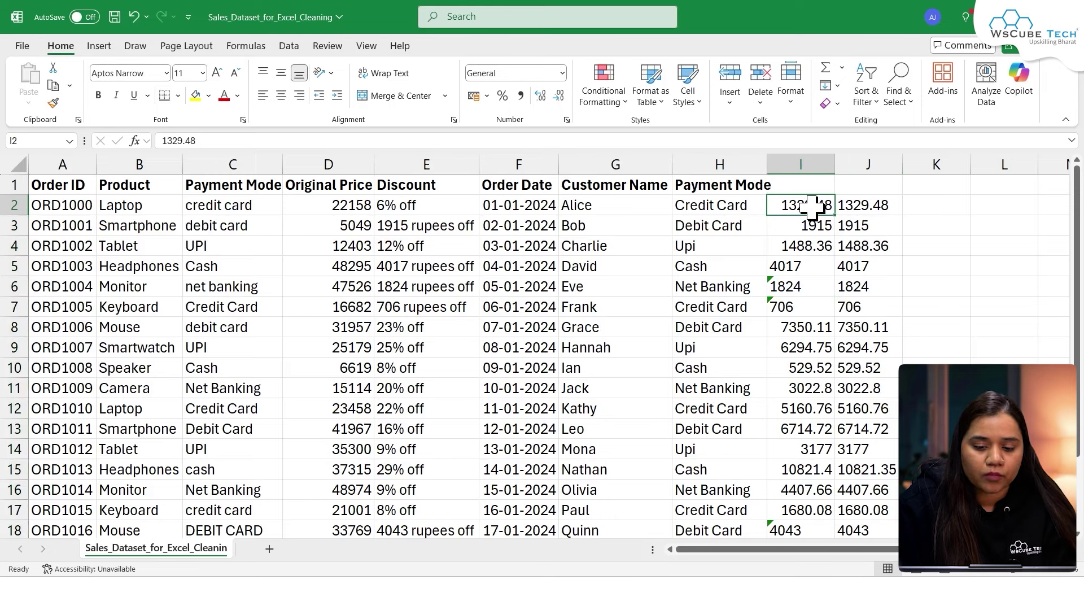
# Copy the TRIM formulas in J2:J21 and paste them back over the same cells as values only.
pyautogui.click(863, 213)
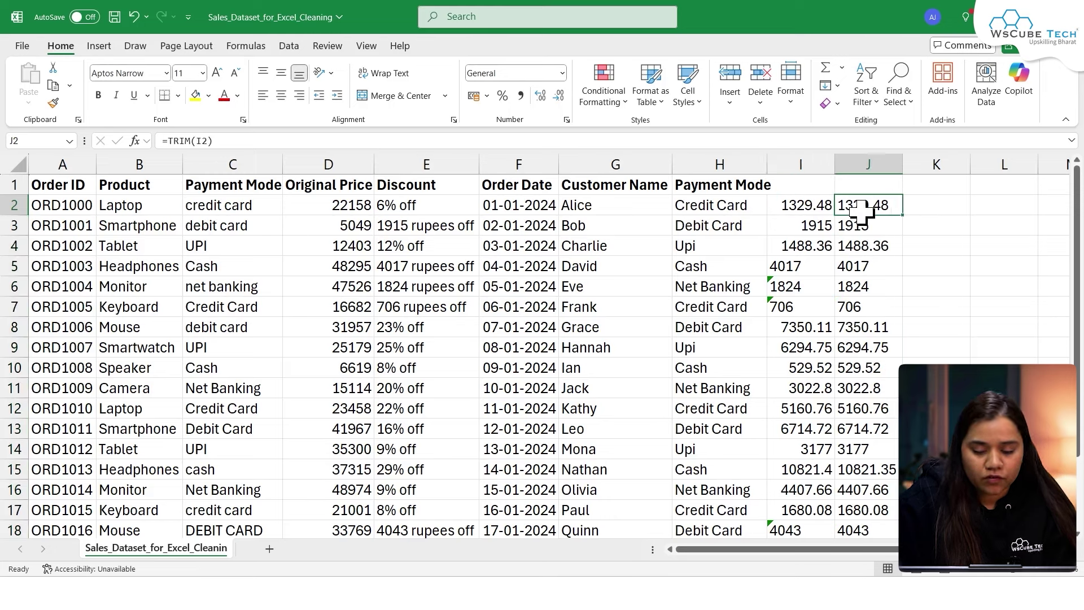
pyautogui.hotkey('ctrl', 'shift', 'Down')
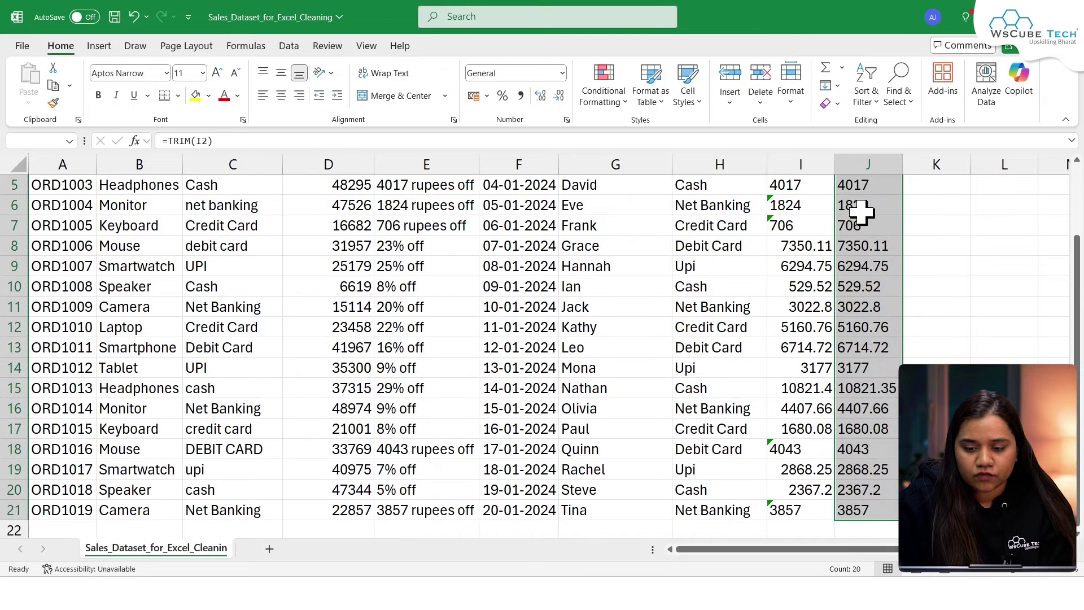
pyautogui.hotkey('ctrl', 'c')
pyautogui.rightClick(862, 212)
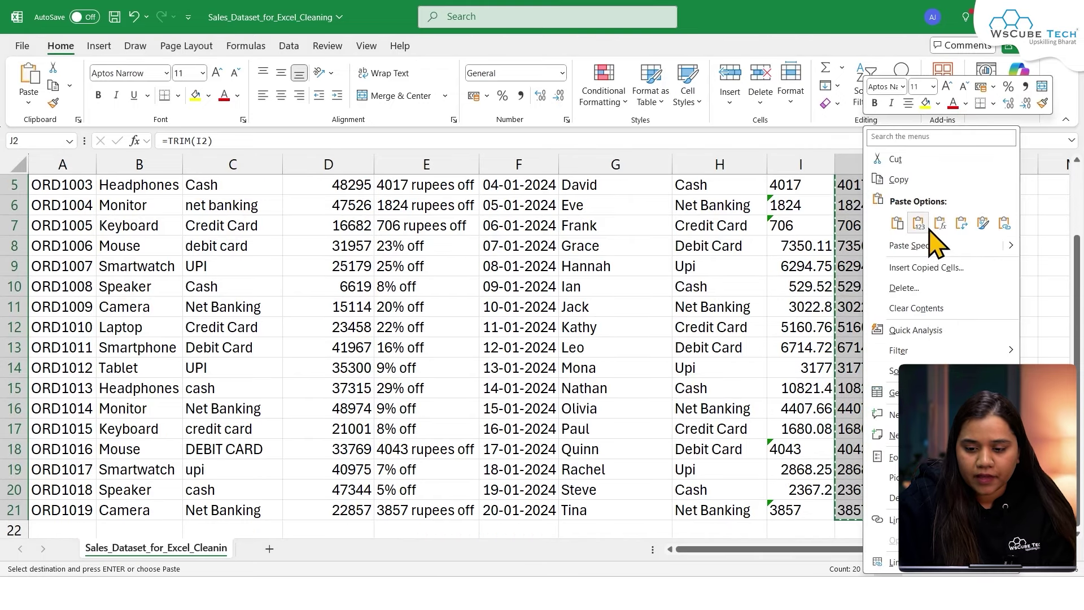
pyautogui.press('Escape')
# Delete column I so the trimmed discount values in column J take its place.
pyautogui.scroll(2, 892, 227)
pyautogui.click(805, 164)
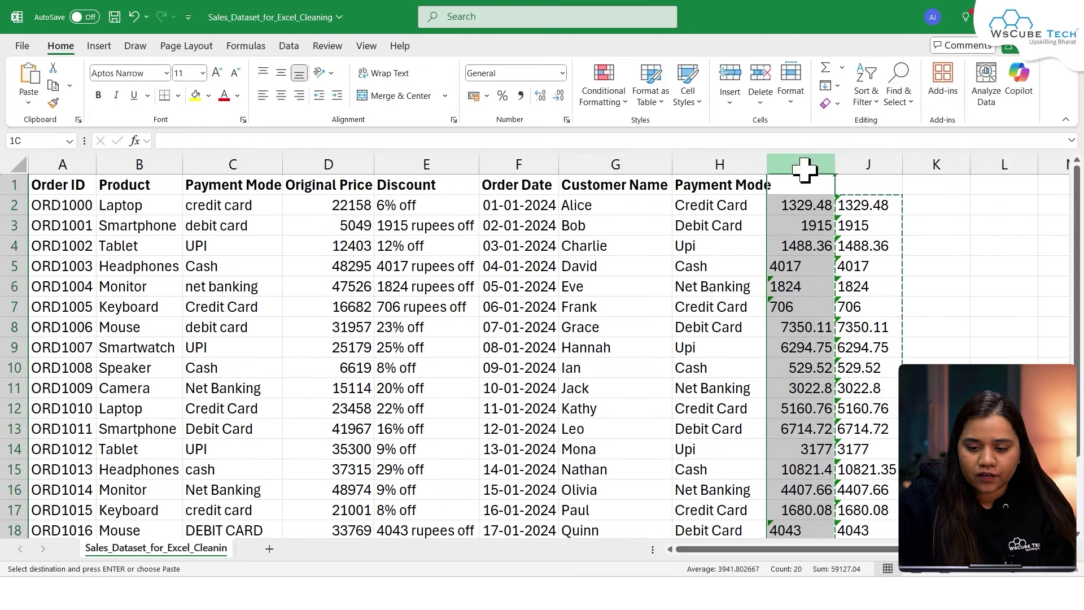
pyautogui.hotkey('ctrl', 'v')
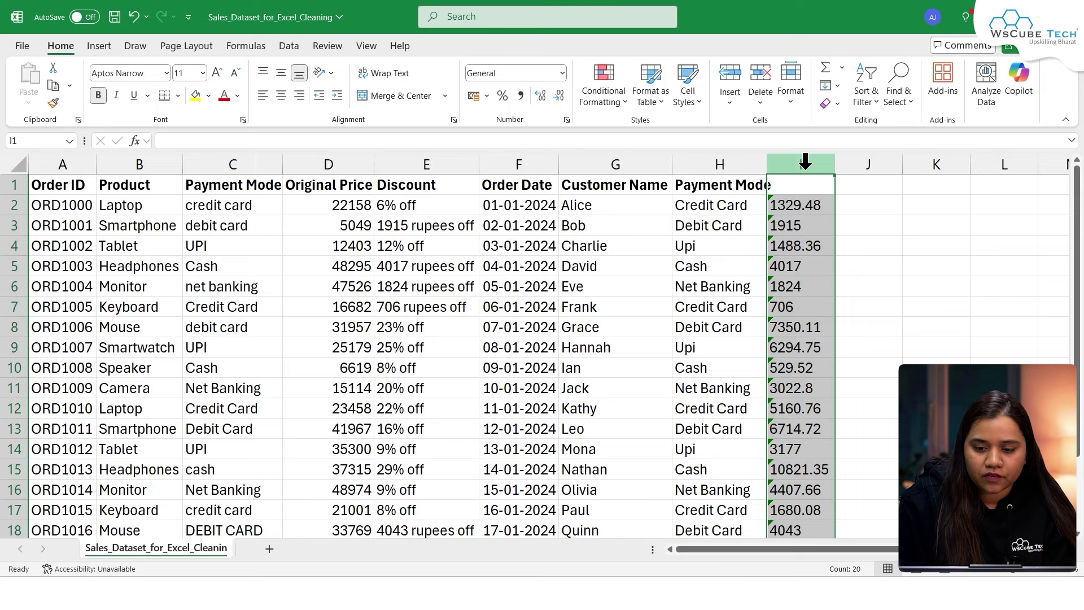
# Convert the discount values stored as text in I2:I21 to numbers.
pyautogui.click(777, 206)
pyautogui.click(753, 204)
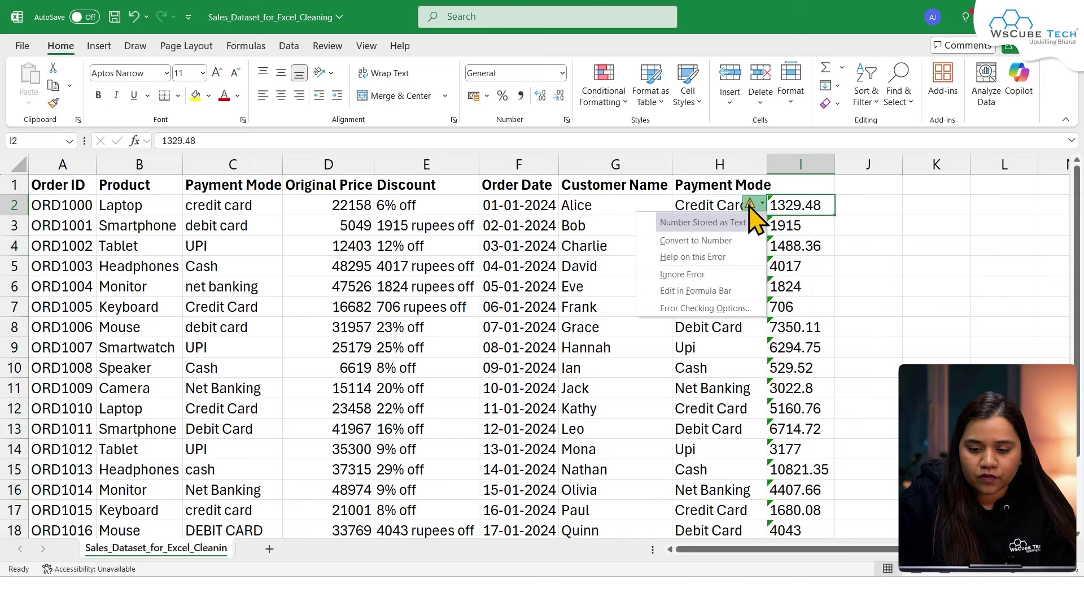
pyautogui.hotkey('ctrl', 'shift', 'Down')
pyautogui.click(744, 244)
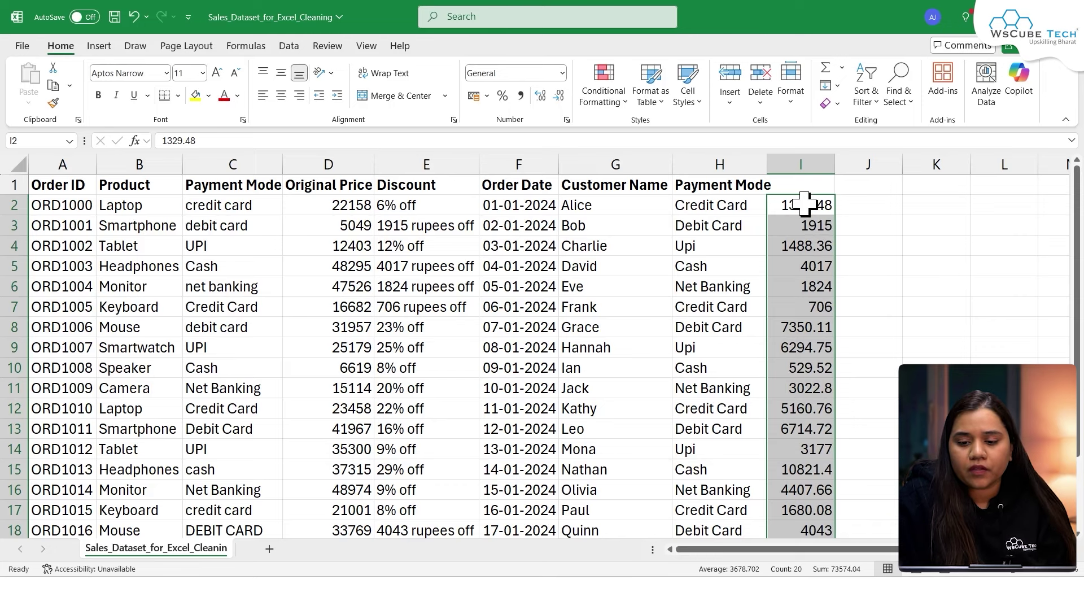
# Enter the header Discount Given in I1.
pyautogui.click(800, 185)
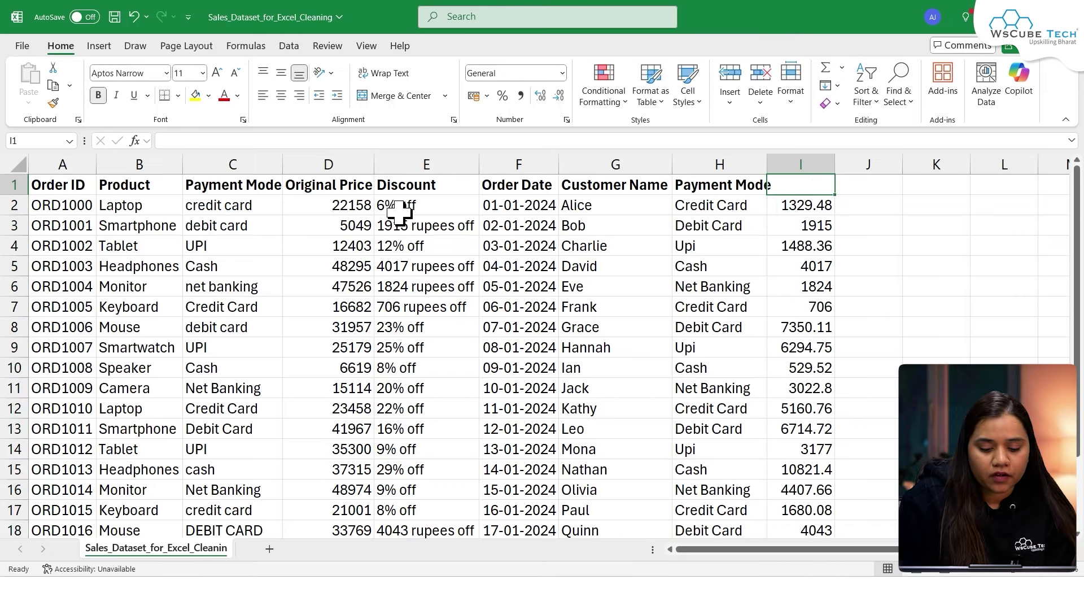
pyautogui.write('D')
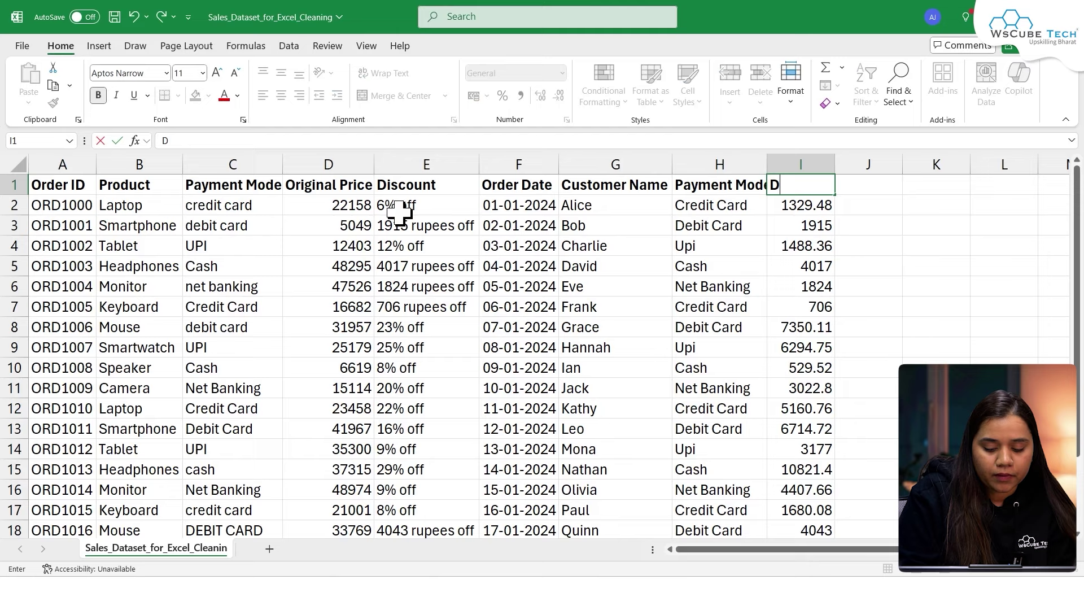
pyautogui.write('iscount Amount')
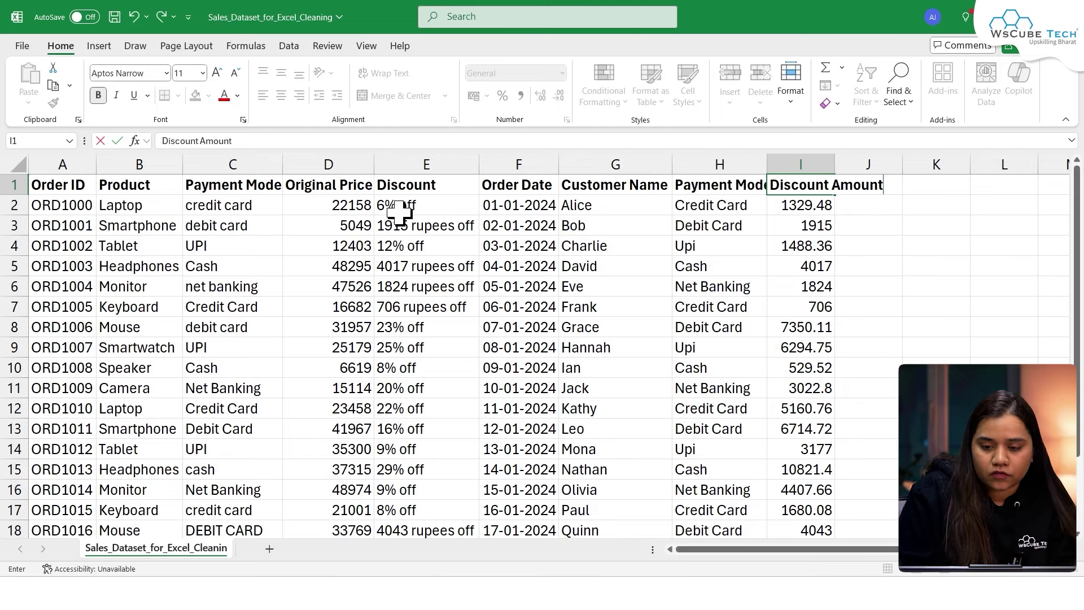
pyautogui.press('BackSpace')
pyautogui.press('BackSpace')
pyautogui.press('BackSpace')
pyautogui.press('BackSpace')
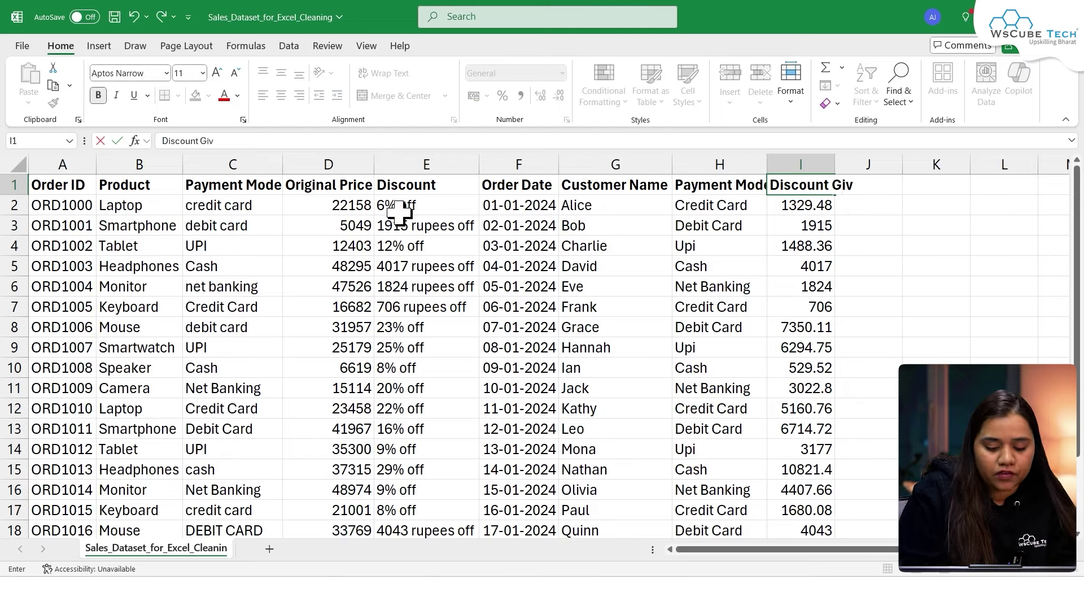
pyautogui.press('Tab')
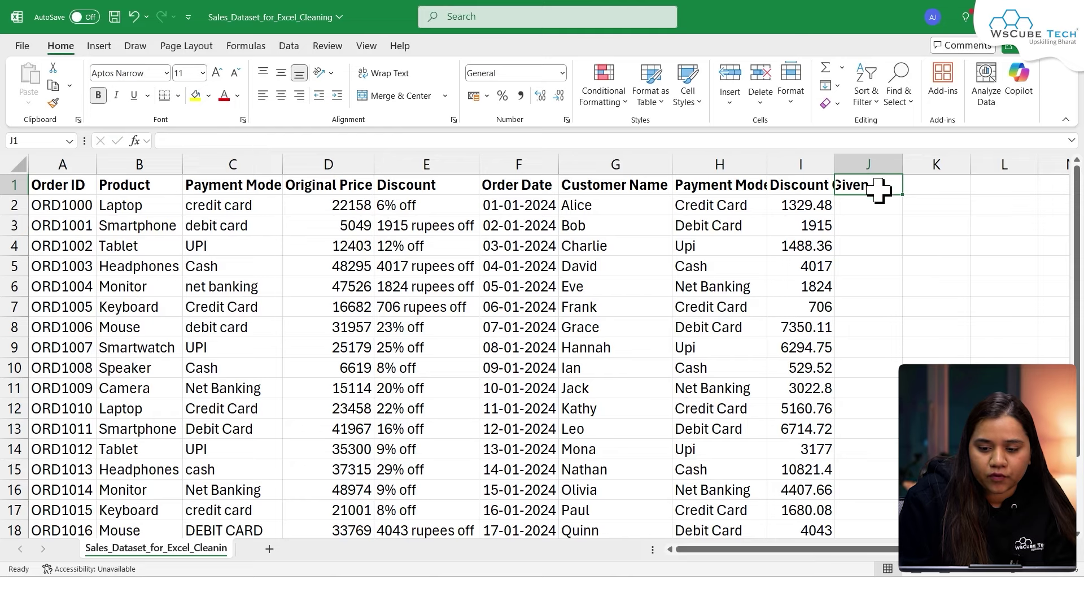
# Enter the formula =D2-I2 in J2 to subtract the discount from the original price.
pyautogui.click(864, 204)
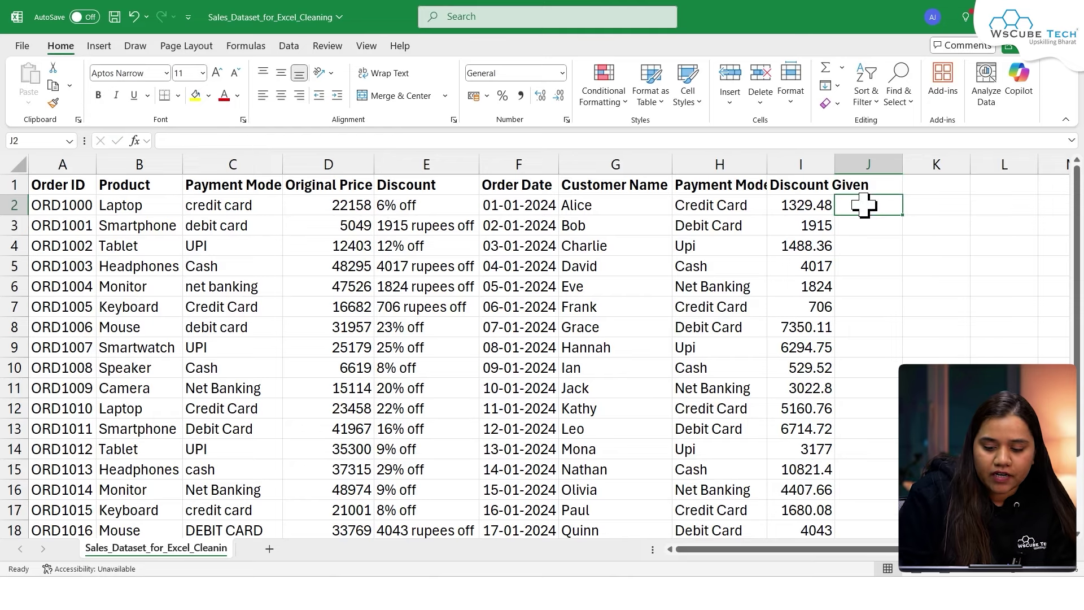
pyautogui.write('=')
pyautogui.click(351, 207)
pyautogui.write('-')
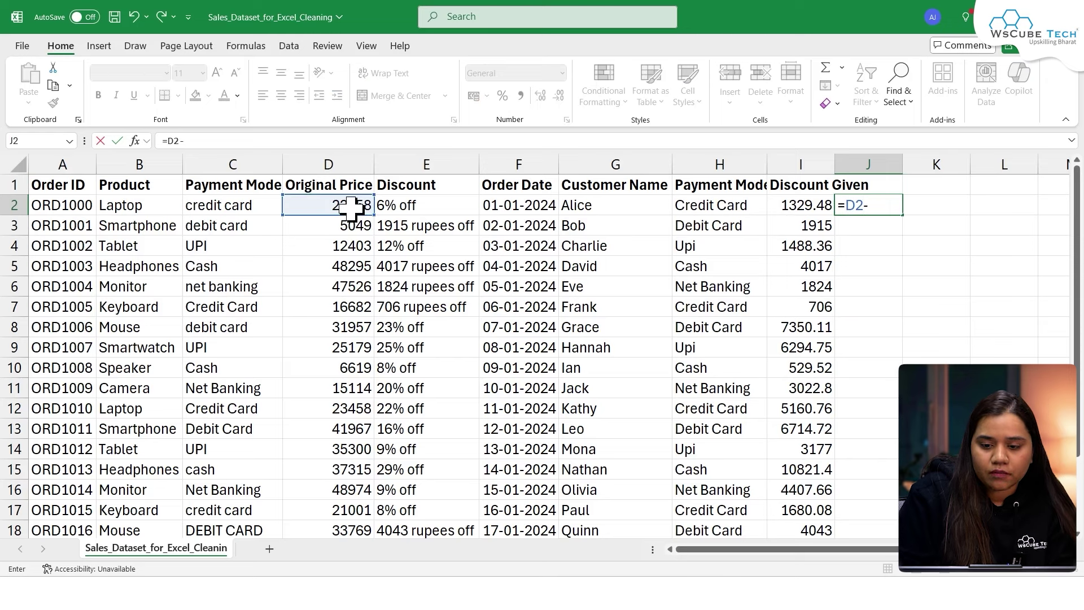
pyautogui.click(806, 202)
pyautogui.press('Return')
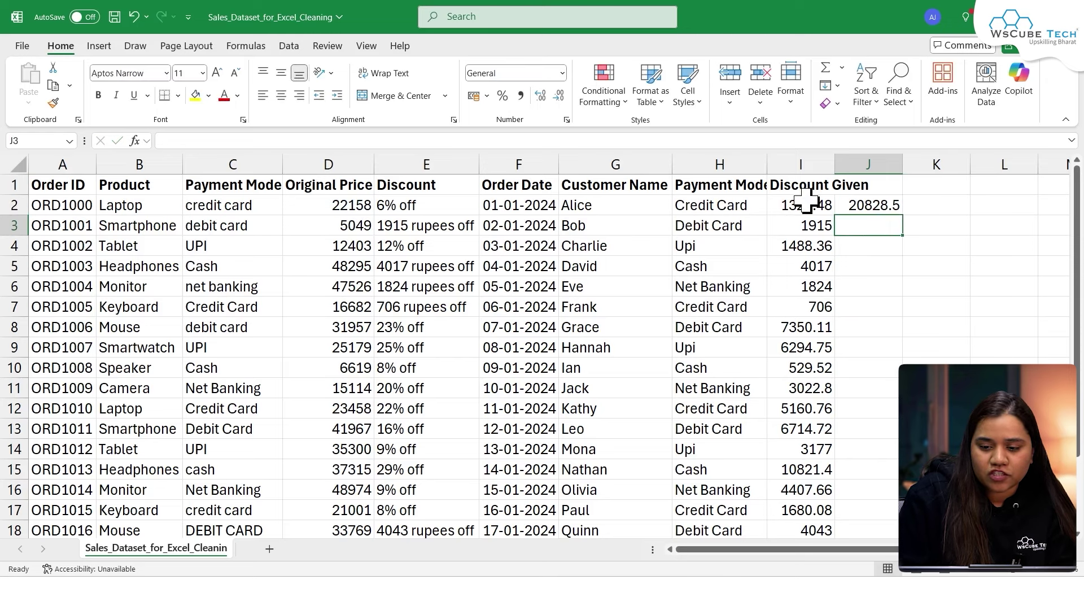
# Fill the price formula from J2 down column J to the last data row.
pyautogui.click(890, 204)
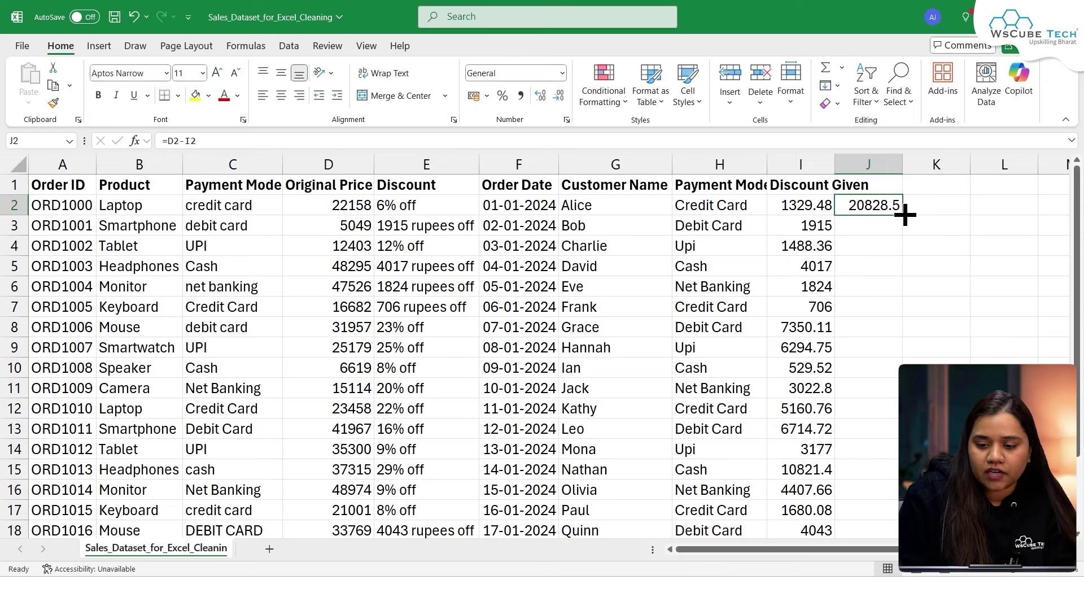
pyautogui.moveTo(903, 214); pyautogui.dragTo(905, 215)
pyautogui.doubleClick(905, 214)
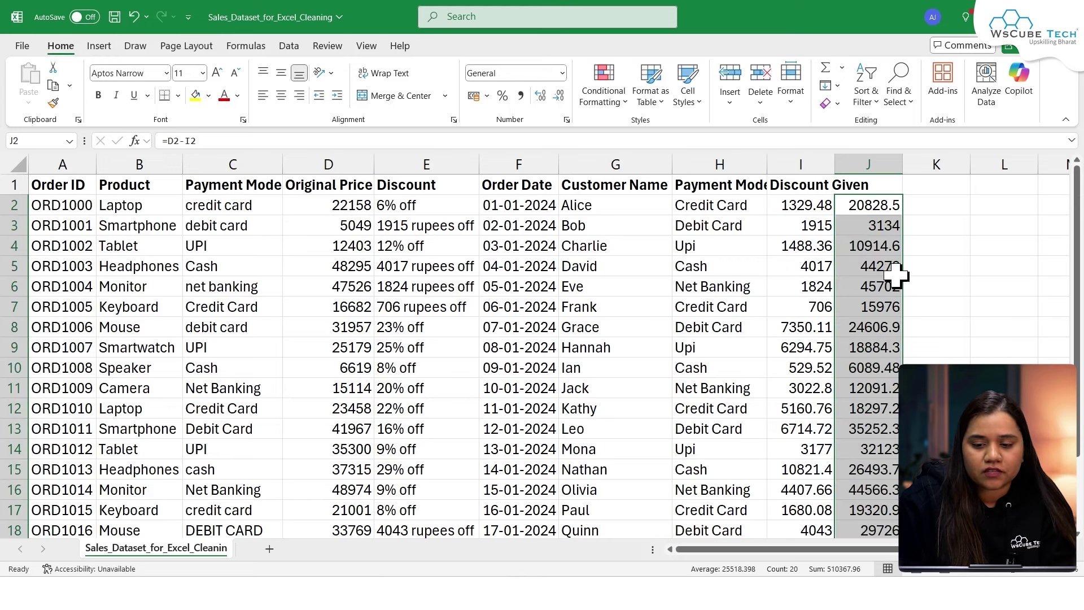
pyautogui.click(912, 330)
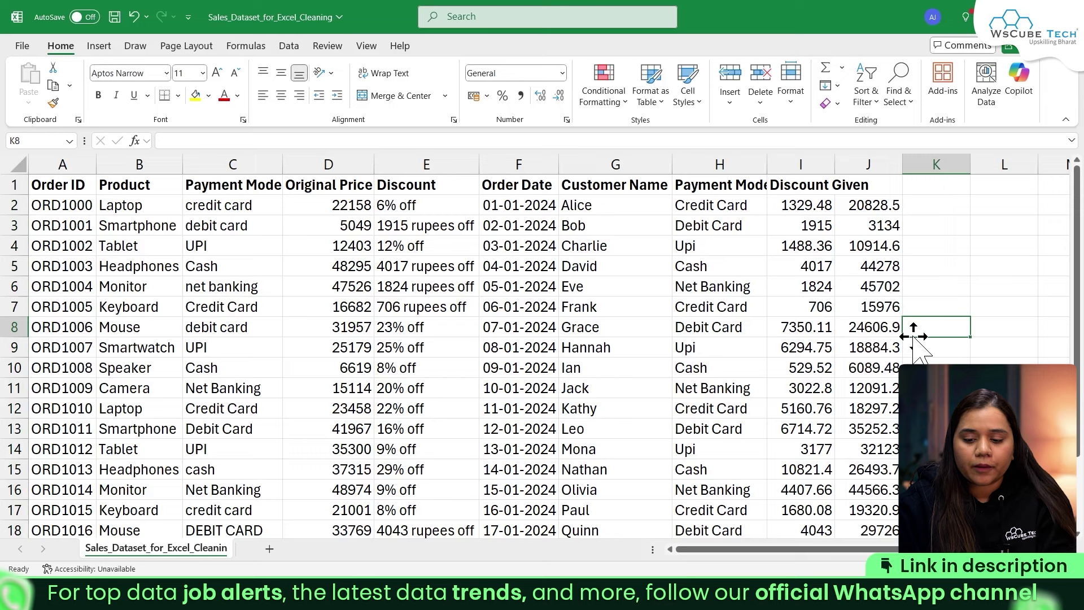
# Apply the English (India) rupee accounting format to the final prices in J2:J21.
pyautogui.click(882, 204)
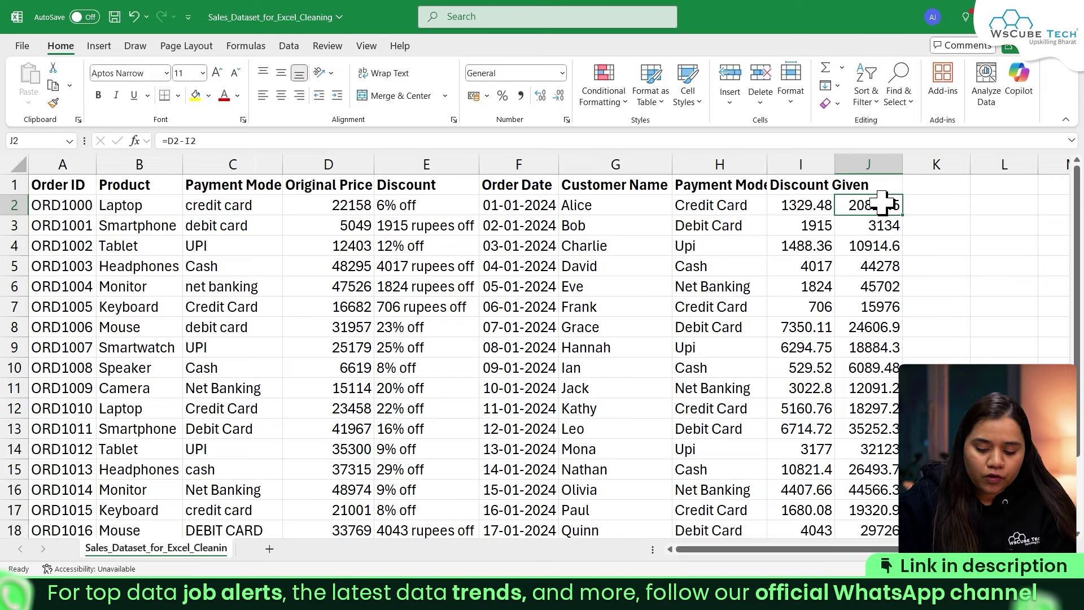
pyautogui.hotkey('ctrl', 'shift', 'Down')
pyautogui.scroll(3, 881, 201)
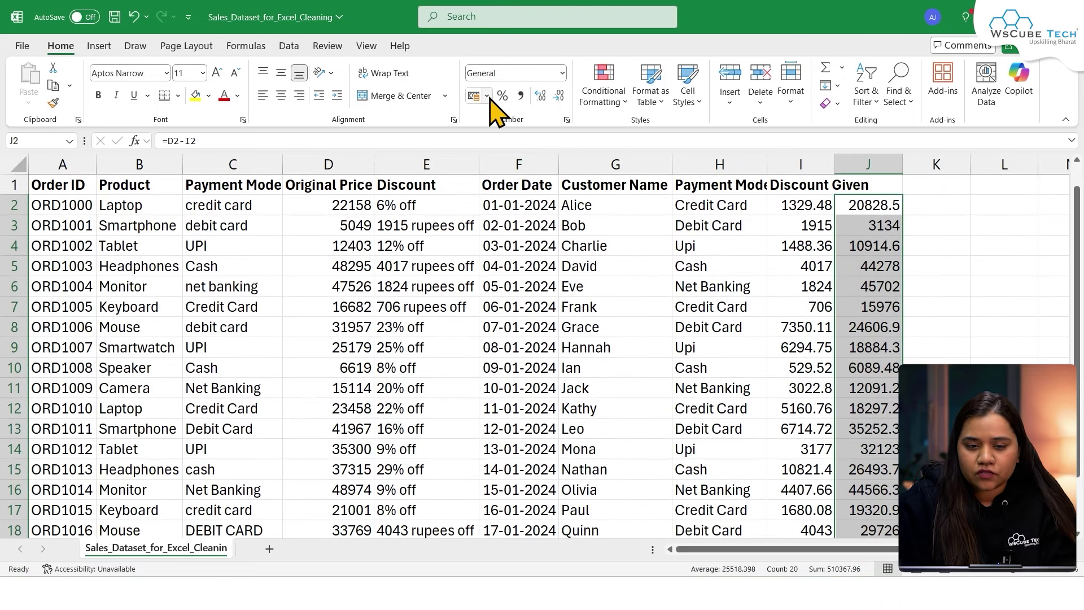
pyautogui.click(487, 96)
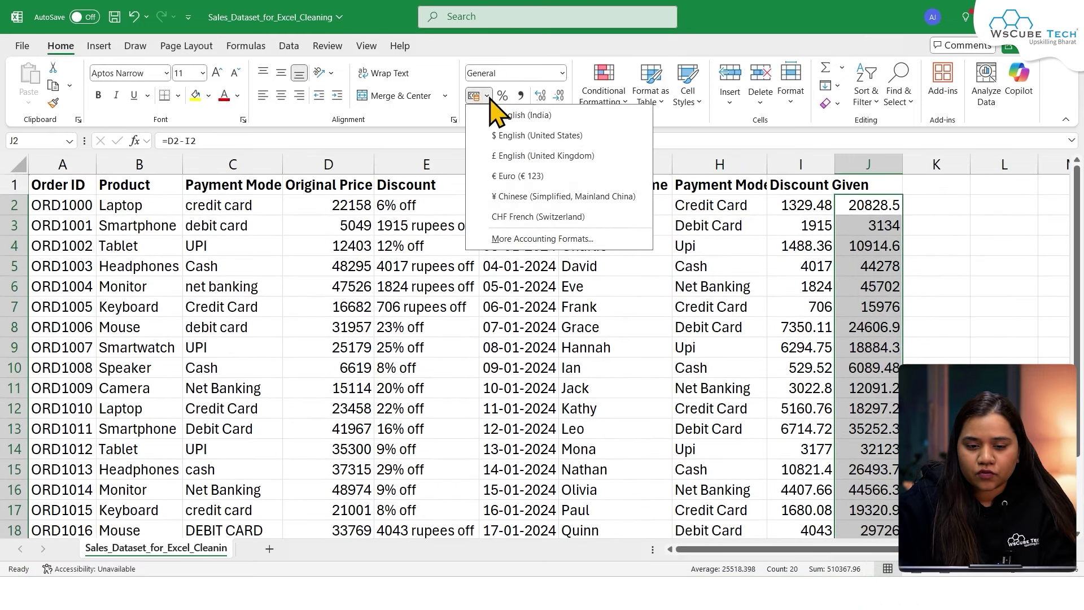
pyautogui.click(531, 115)
# Enter the header Final Amount in J1.
pyautogui.click(887, 185)
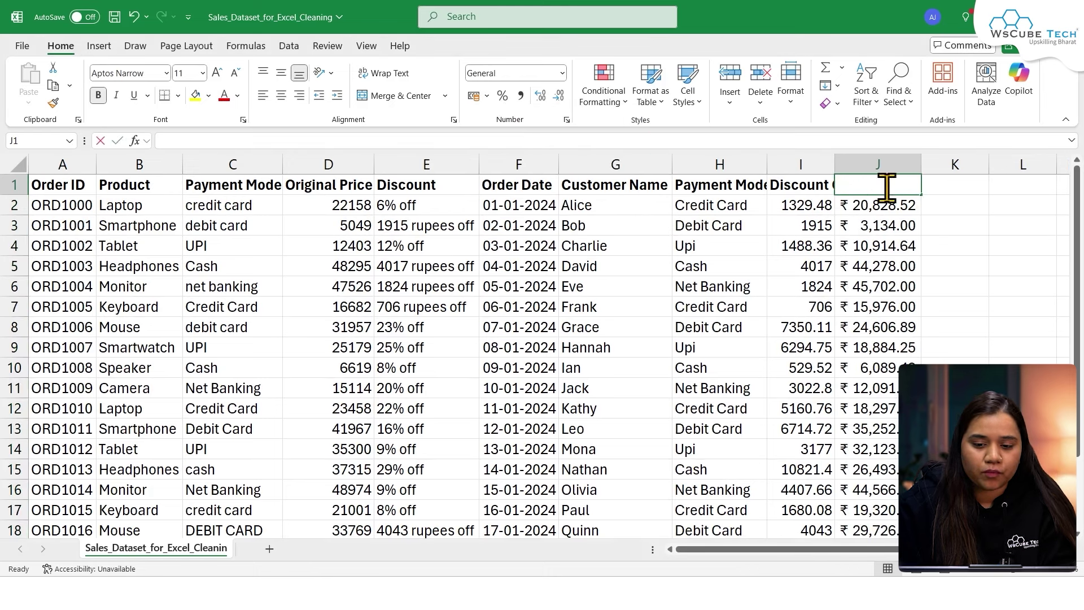
pyautogui.write('Final A')
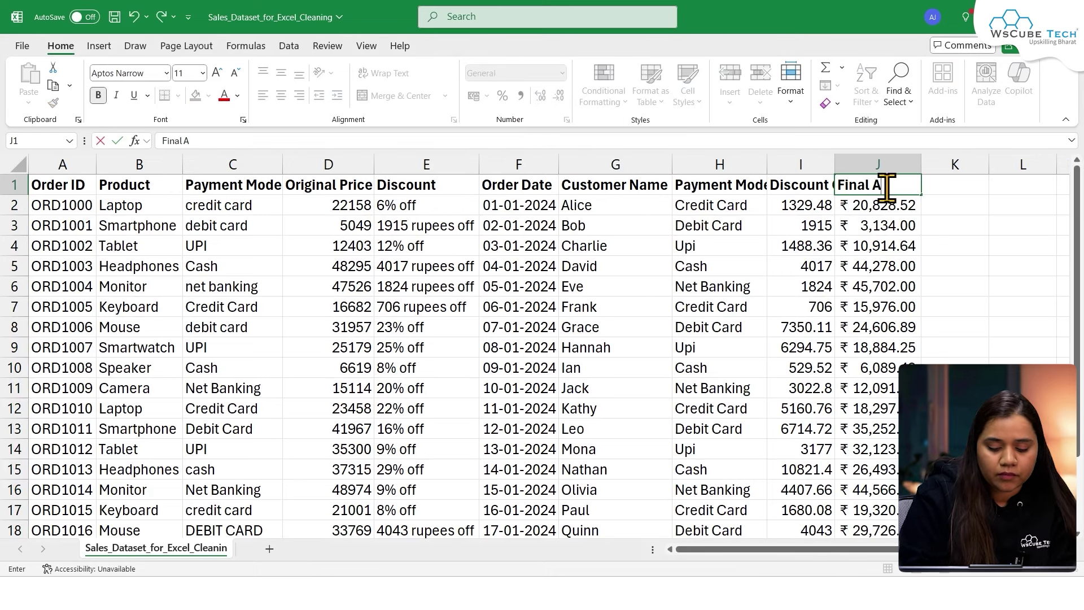
pyautogui.write('mount')
pyautogui.press('Return')
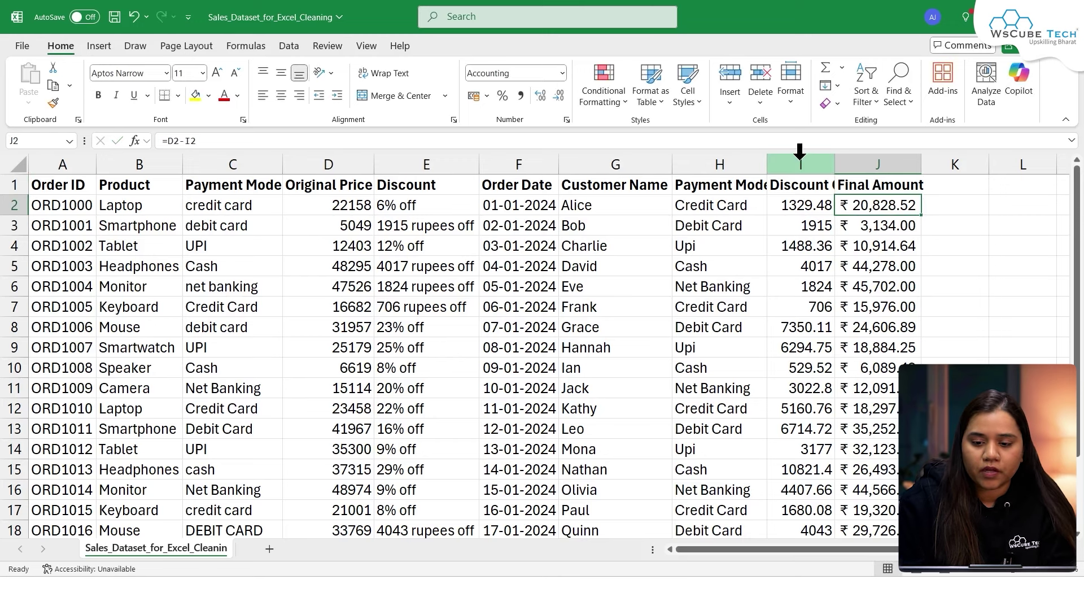
# Autofit the widths of the Discount Given and Final Amount columns to their contents.
pyautogui.doubleClick(835, 164)
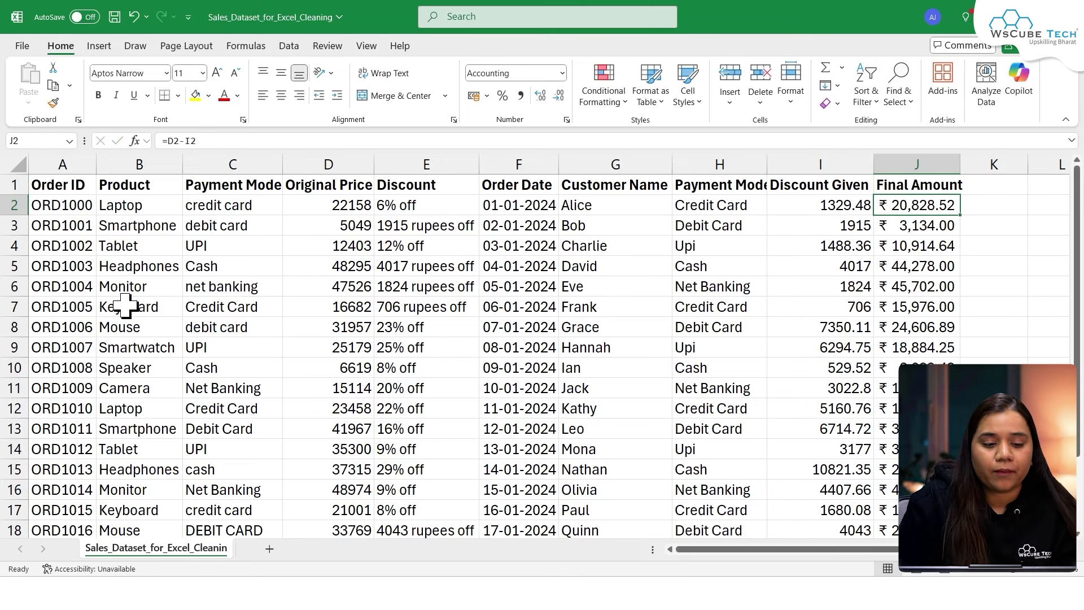
pyautogui.click(77, 326)
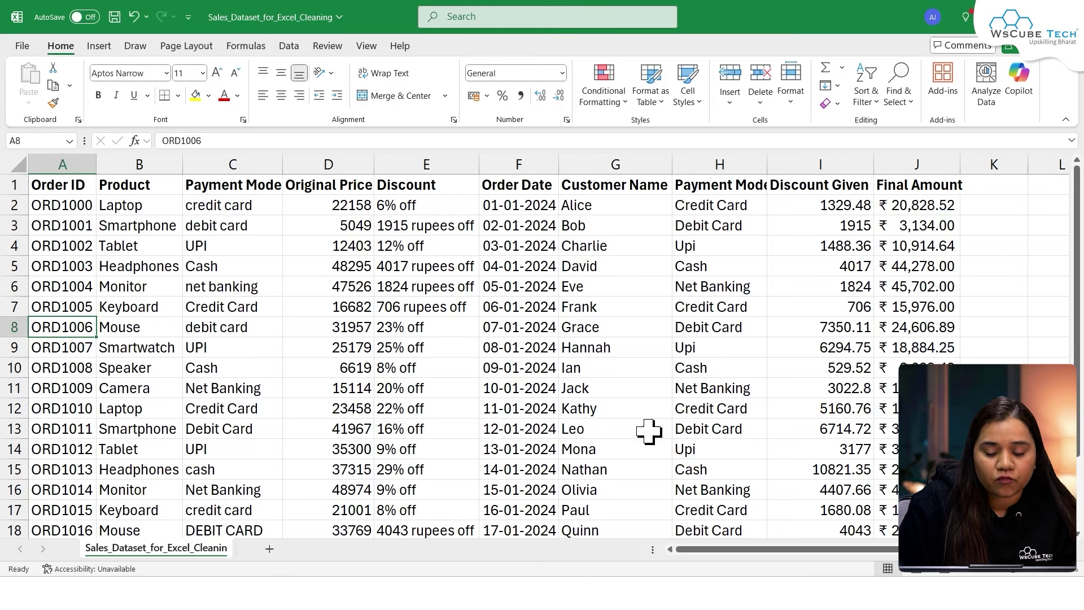
pyautogui.doubleClick(960, 161)
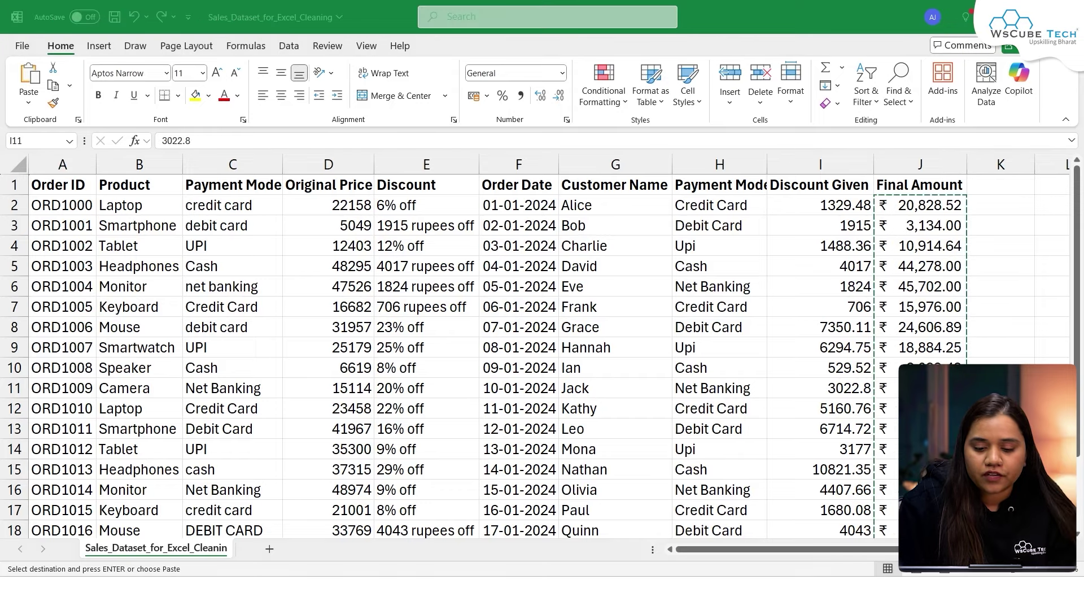
# Switch to ChatGPT and ask how to retrieve the final amount in column J from the orders in the first column using VLOOKUP.
pyautogui.hotkey('alt', 'Tab')
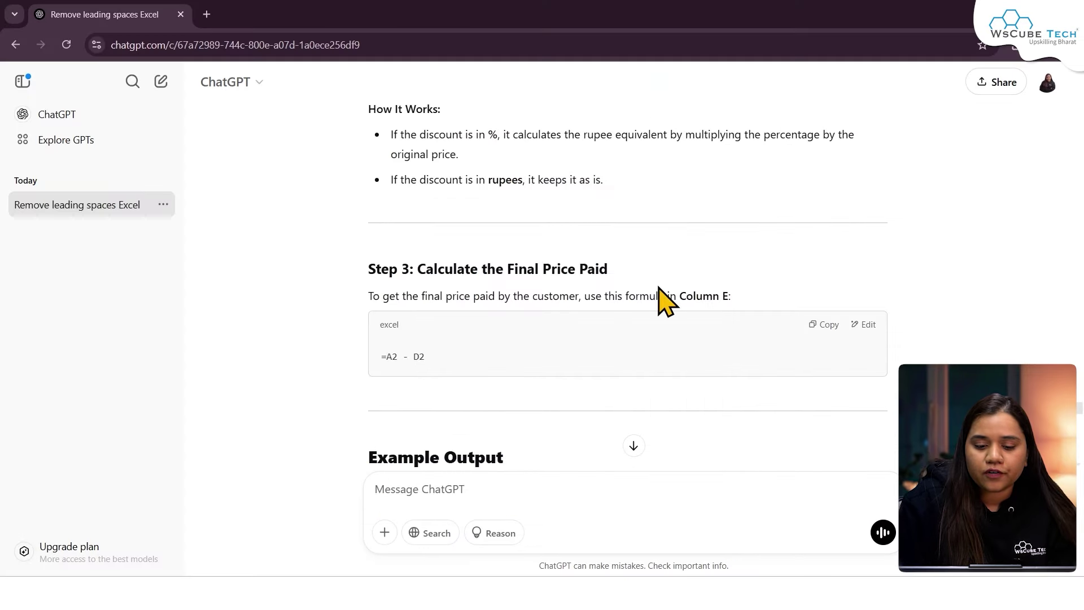
pyautogui.scroll(-15, 658, 287)
pyautogui.scroll(-2, 658, 287)
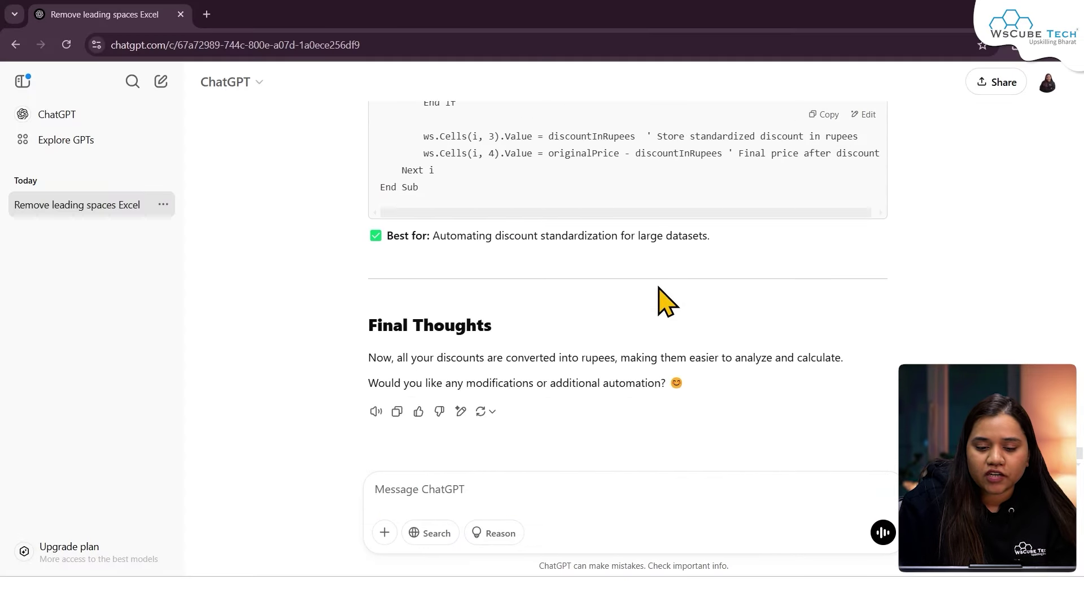
pyautogui.click(541, 481)
pyautogui.write('in m')
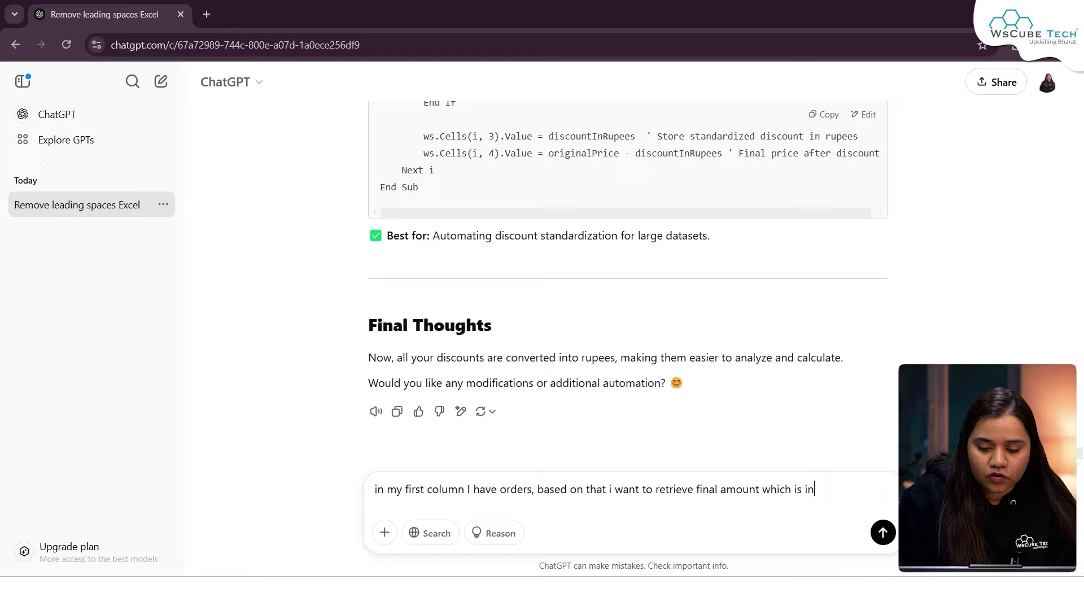
pyautogui.hotkey('alt', 'Tab')
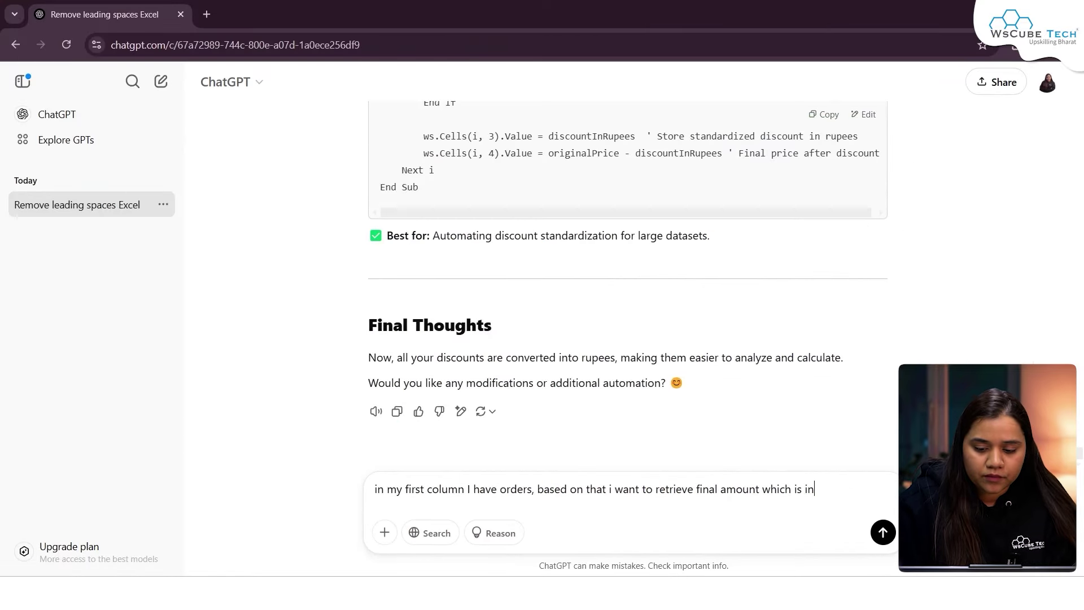
pyautogui.write(',')
pyautogui.hotkey('shift', 'Return')
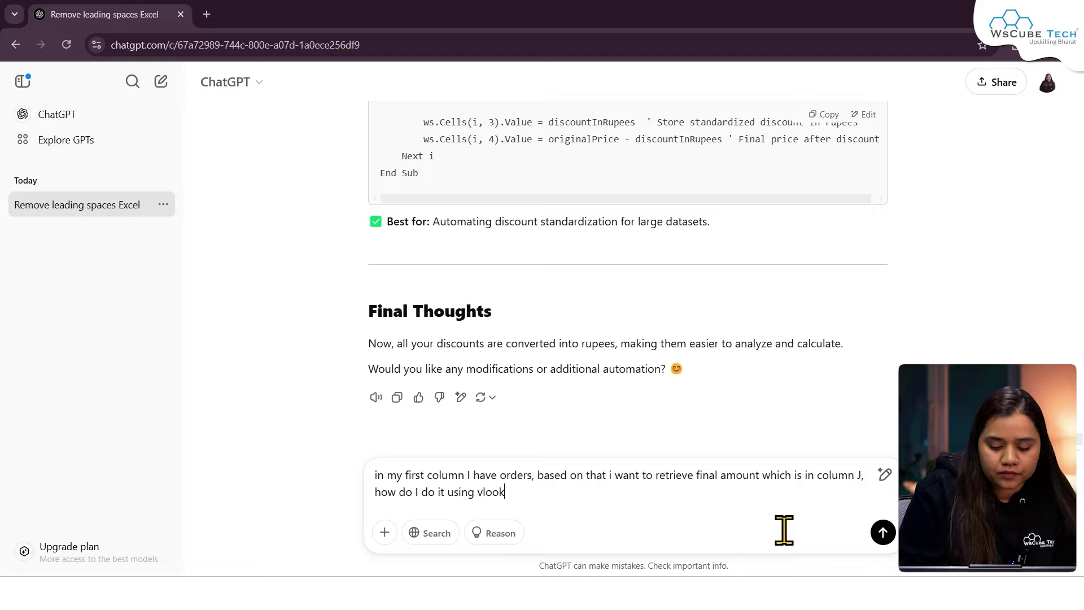
pyautogui.press('Return')
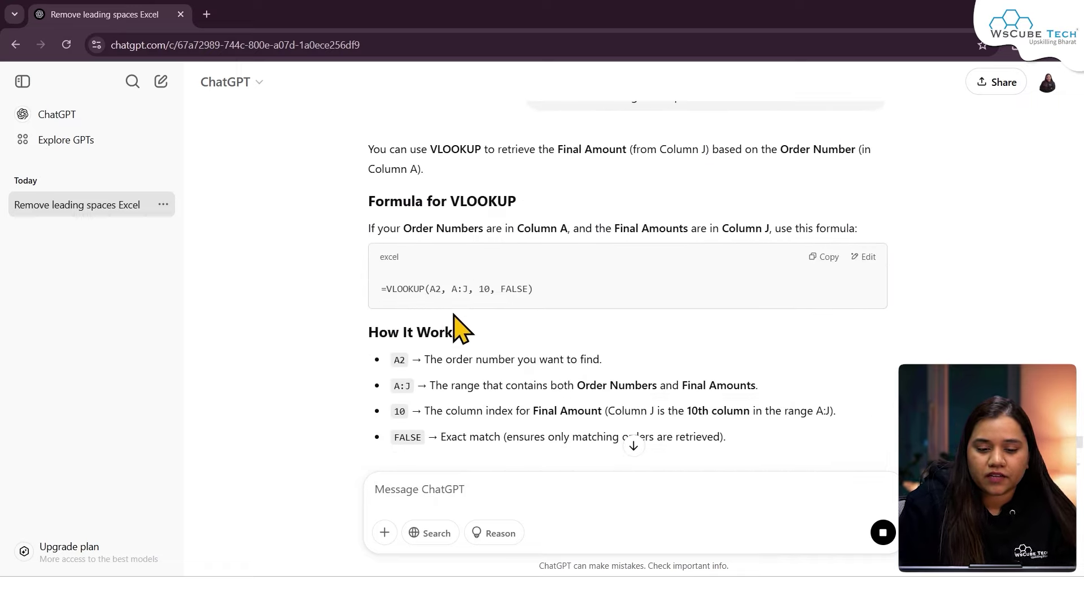
# Copy the suggested formula =VLOOKUP(A2, A:J, 10, FALSE) from the answer and switch back to the Excel workbook.
pyautogui.click(632, 446)
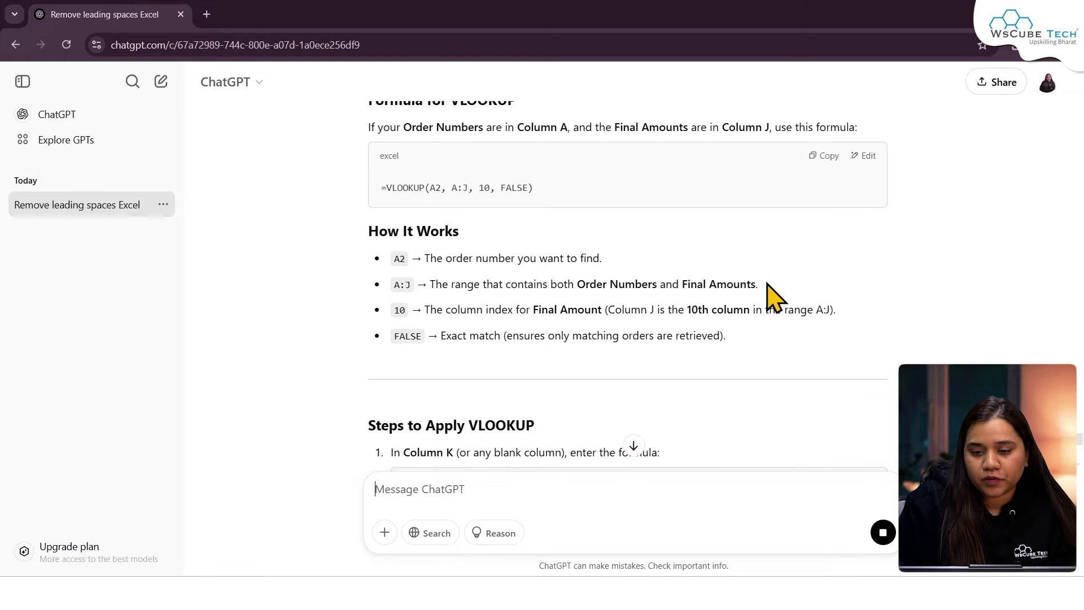
pyautogui.click(825, 157)
pyautogui.hotkey('alt', 'Tab')
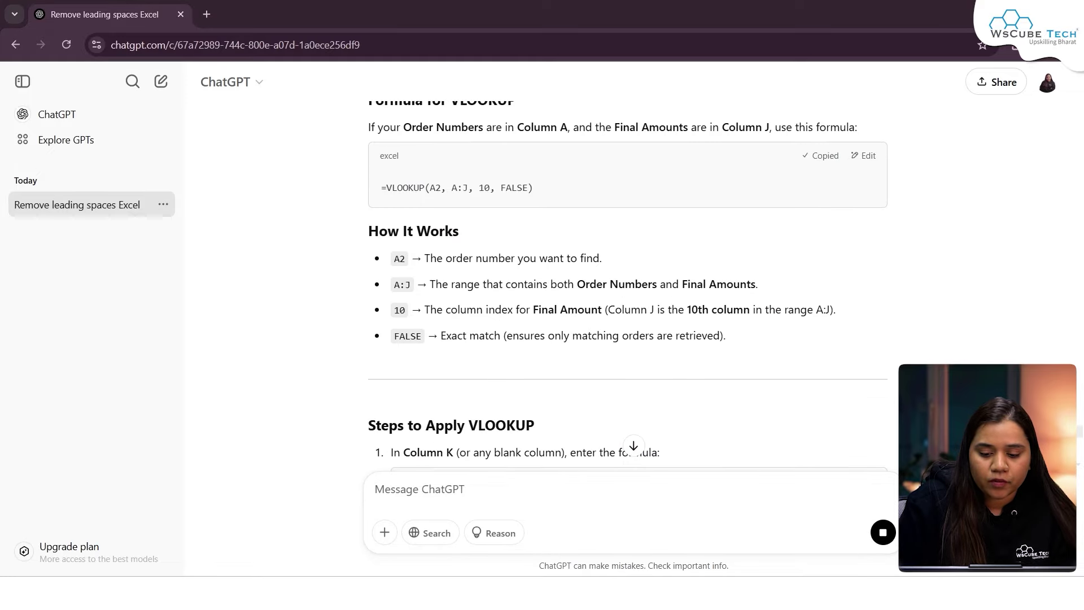
# Enter the order ID from the first data row in the empty cell M6 beside the dataset.
pyautogui.hscroll(3, 873, 356)
pyautogui.hscroll(2, 1042, 294)
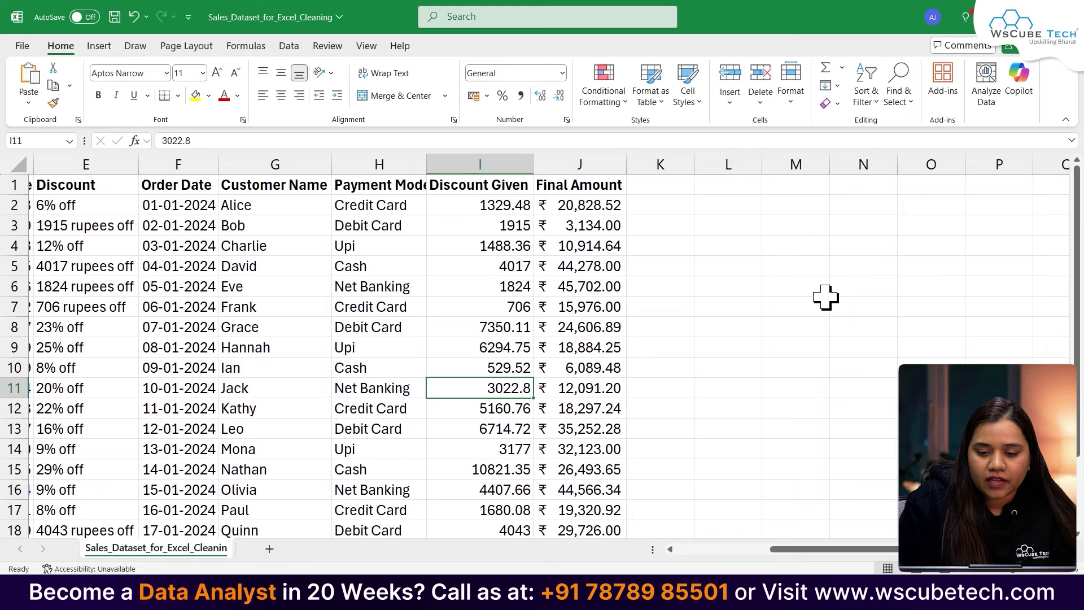
pyautogui.click(794, 283)
pyautogui.hscroll(-4, 794, 283)
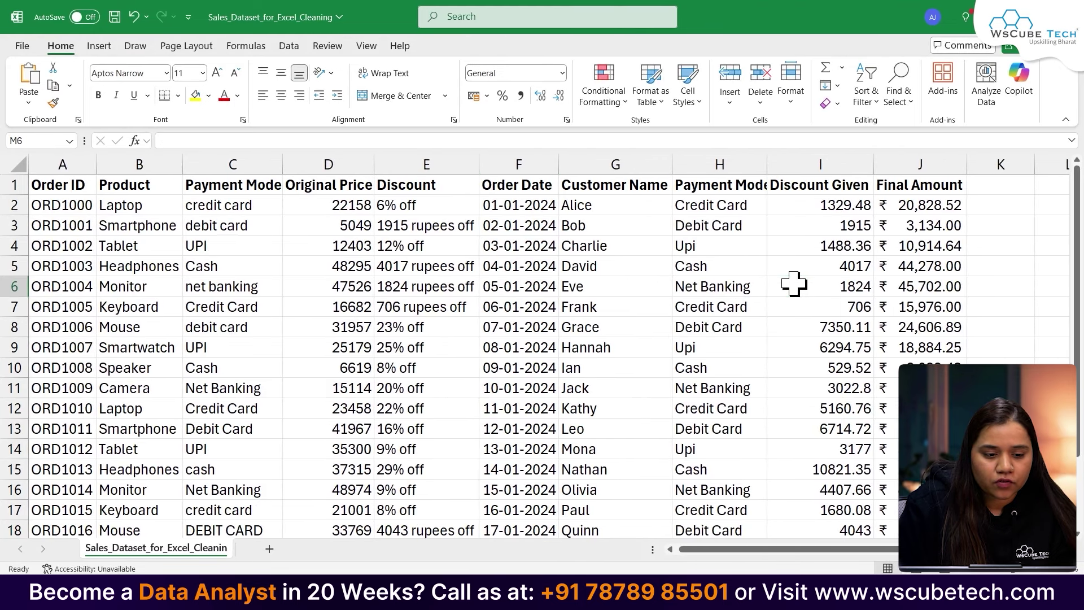
pyautogui.hscroll(5, 794, 284)
pyautogui.write('ORD')
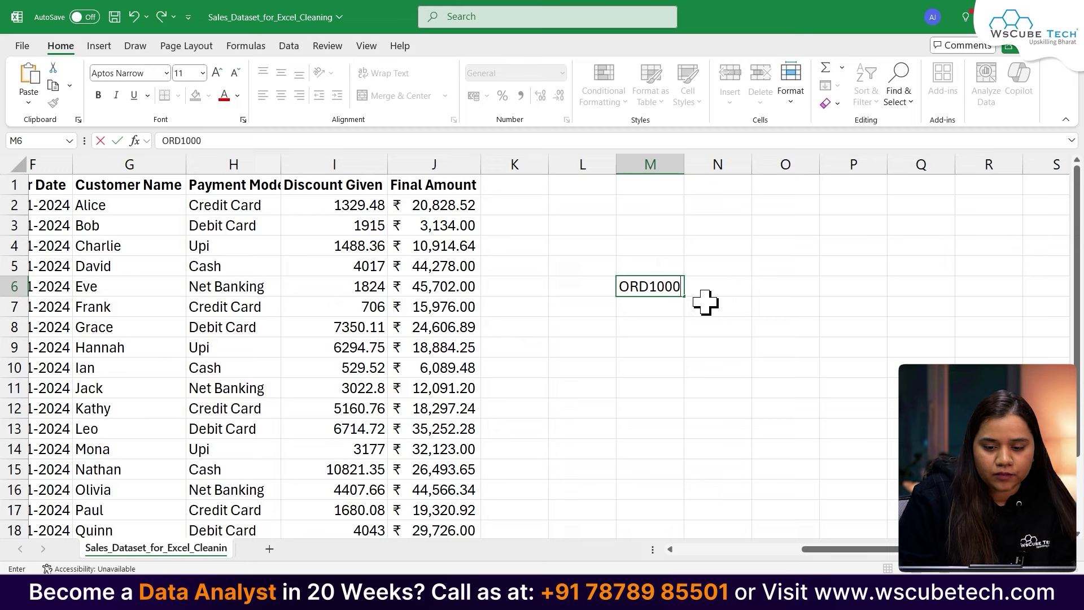
pyautogui.write('1000')
pyautogui.press('Return')
# Paste the copied VLOOKUP formula into M8 and compare its result with the final amount in J2.
pyautogui.press('Down')
pyautogui.hotkey('ctrl', 'v')
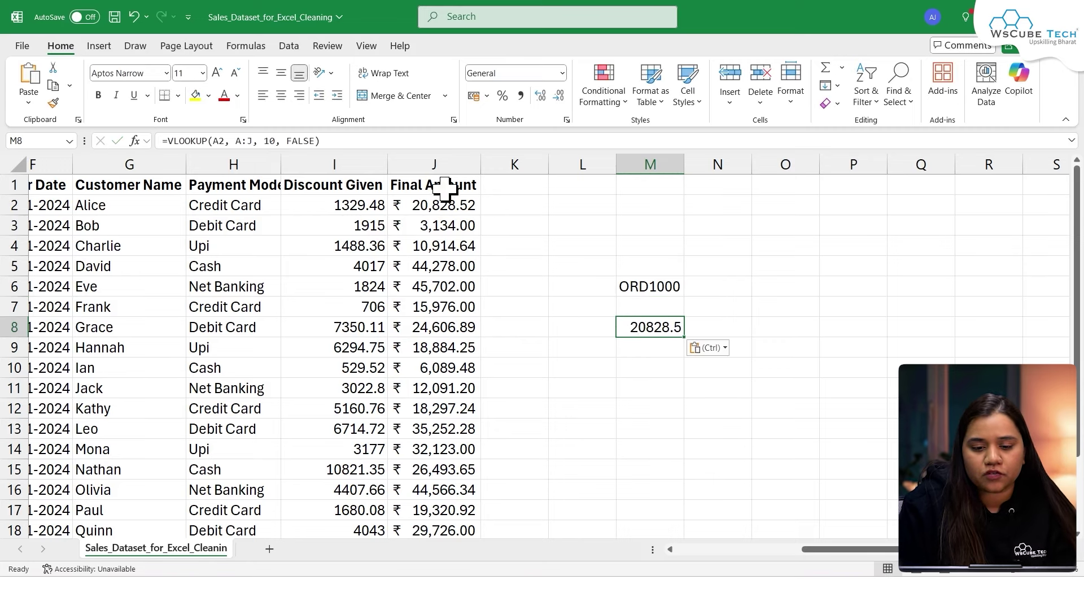
pyautogui.click(435, 204)
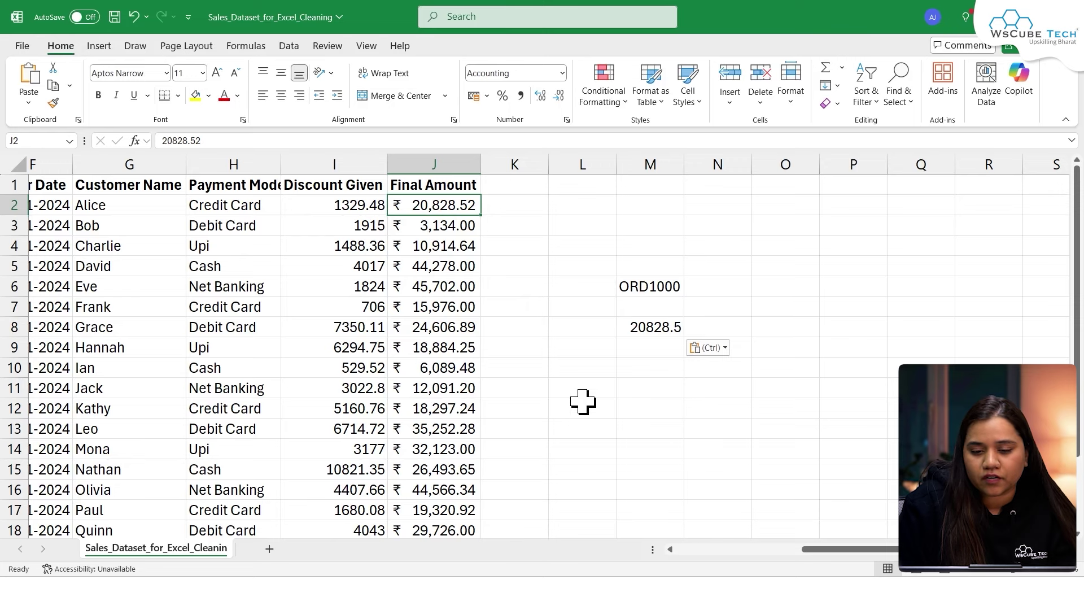
pyautogui.hscroll(-5, 379, 399)
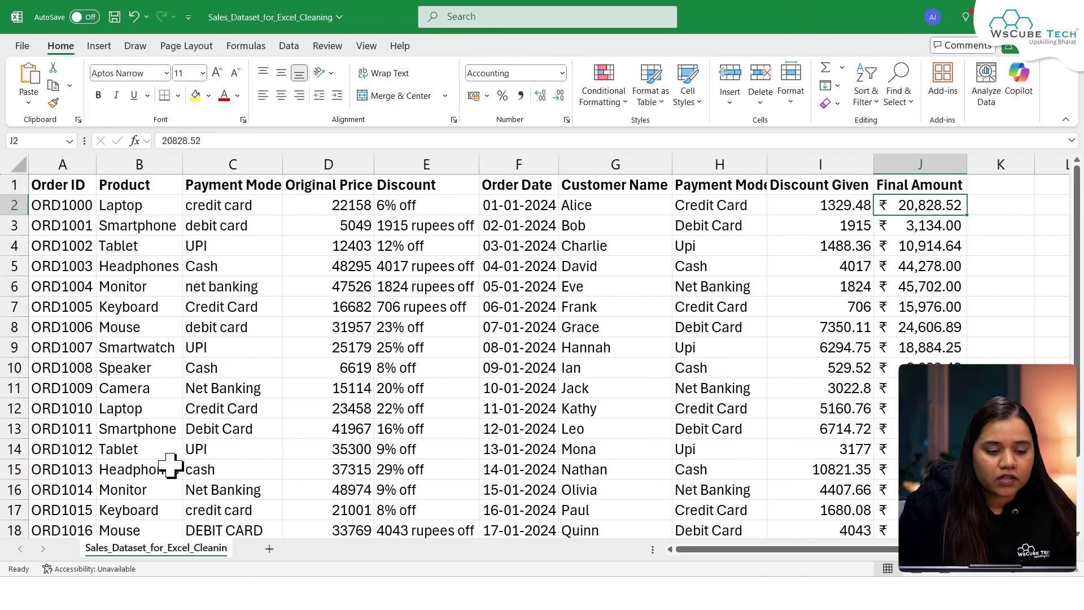
pyautogui.hscroll(4, 680, 331)
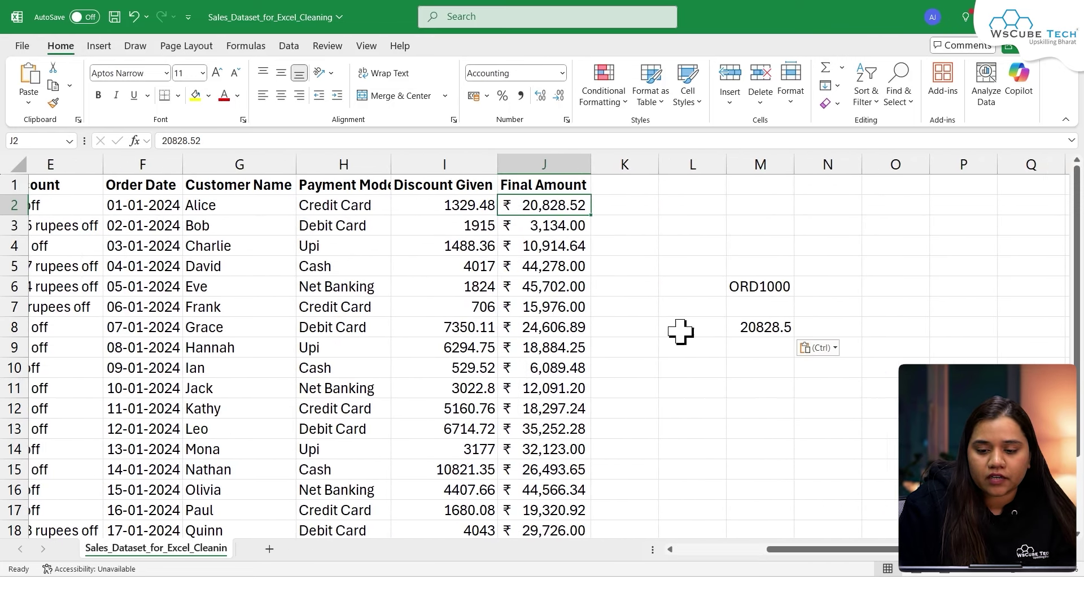
# Change M6 to the order ID from row 12 and edit the M8 formula to =VLOOKUP(M6, A:J, 10, FALSE).
pyautogui.click(771, 286)
pyautogui.doubleClick(784, 286)
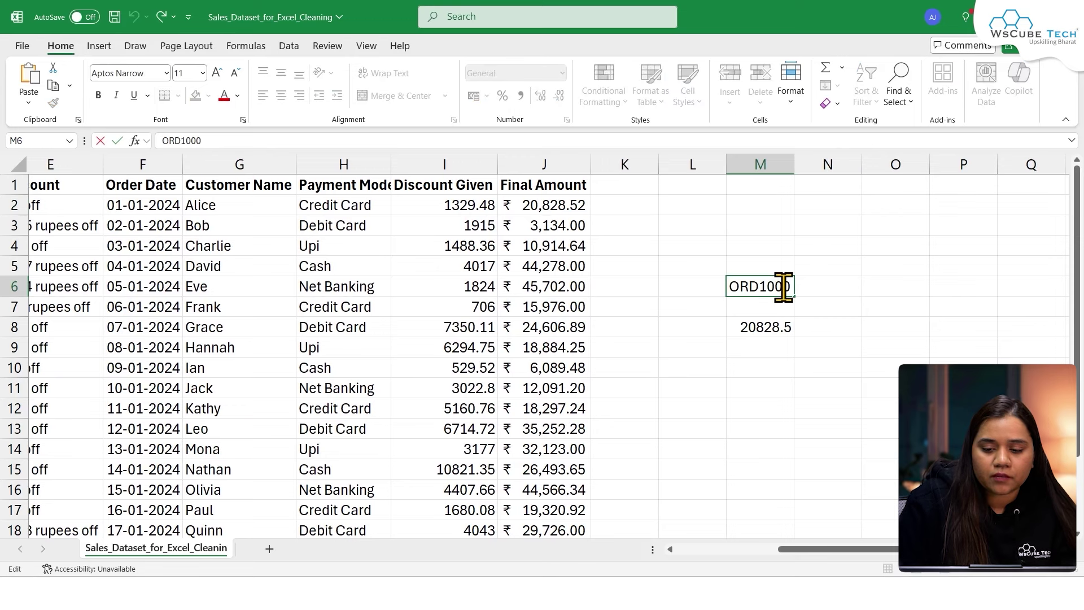
pyautogui.press('Return')
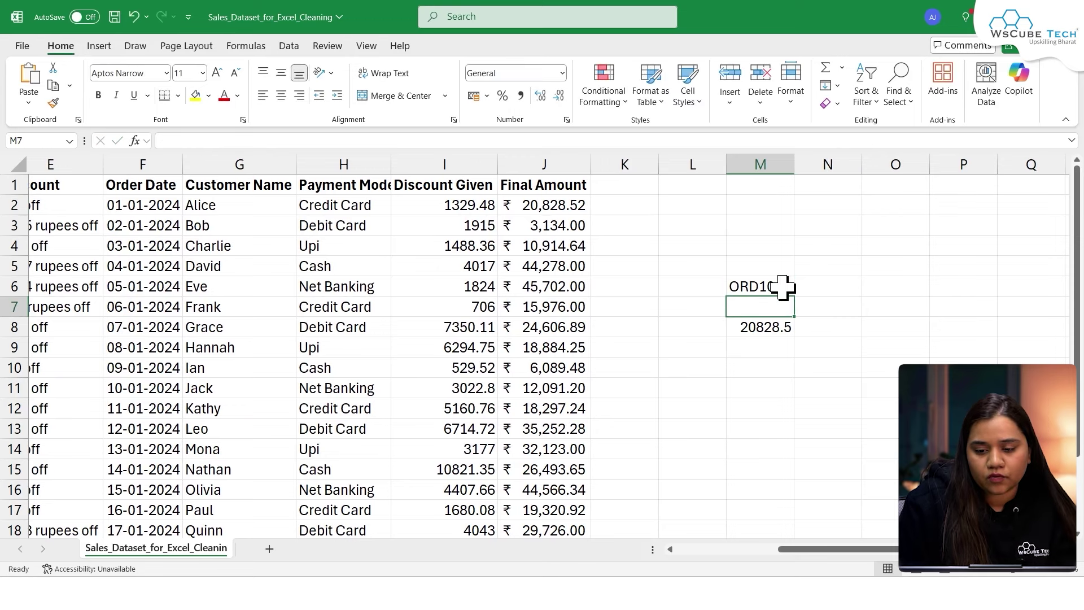
pyautogui.click(777, 334)
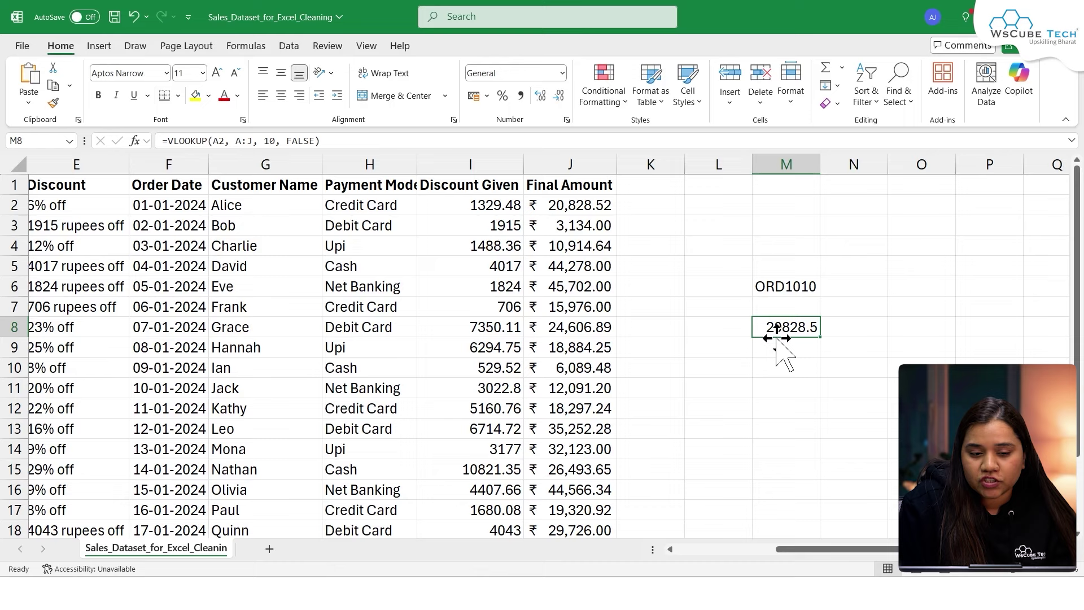
pyautogui.doubleClick(788, 328)
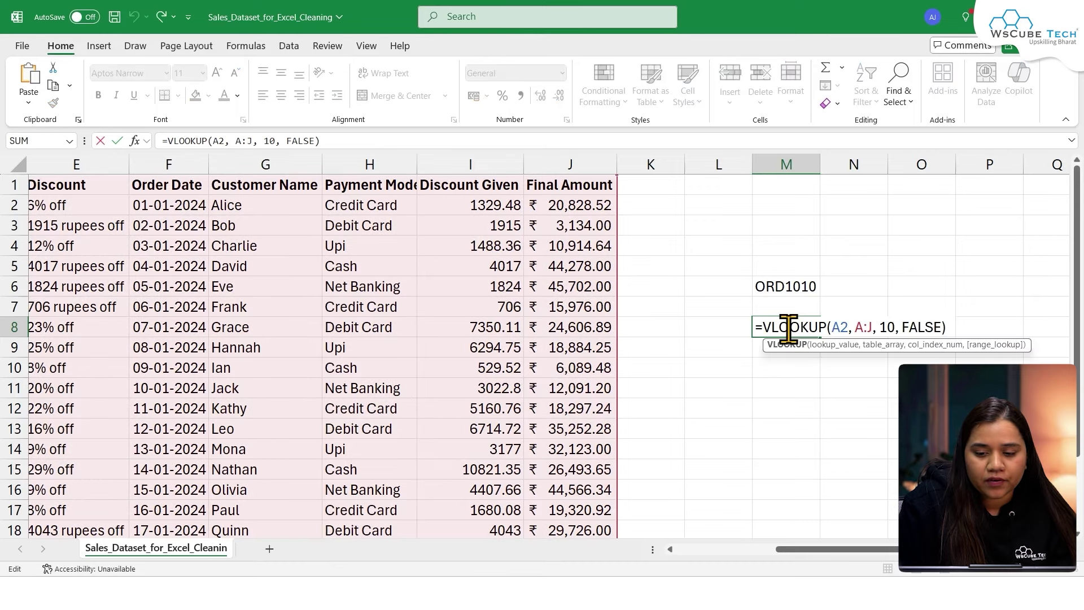
pyautogui.hscroll(-4, 625, 316)
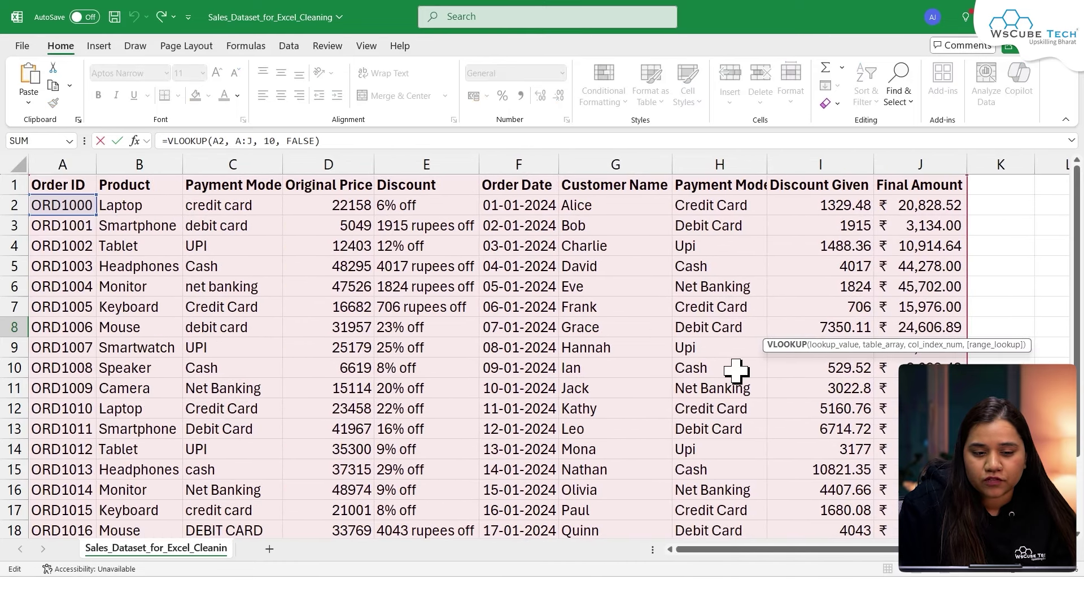
pyautogui.hscroll(3, 736, 370)
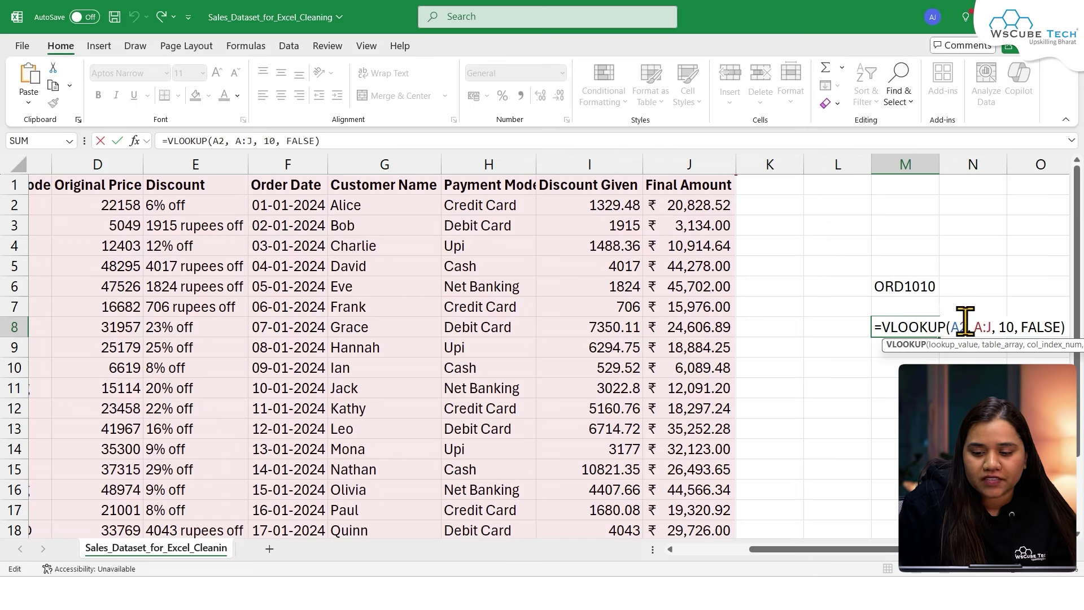
pyautogui.doubleClick(966, 323)
pyautogui.click(912, 285)
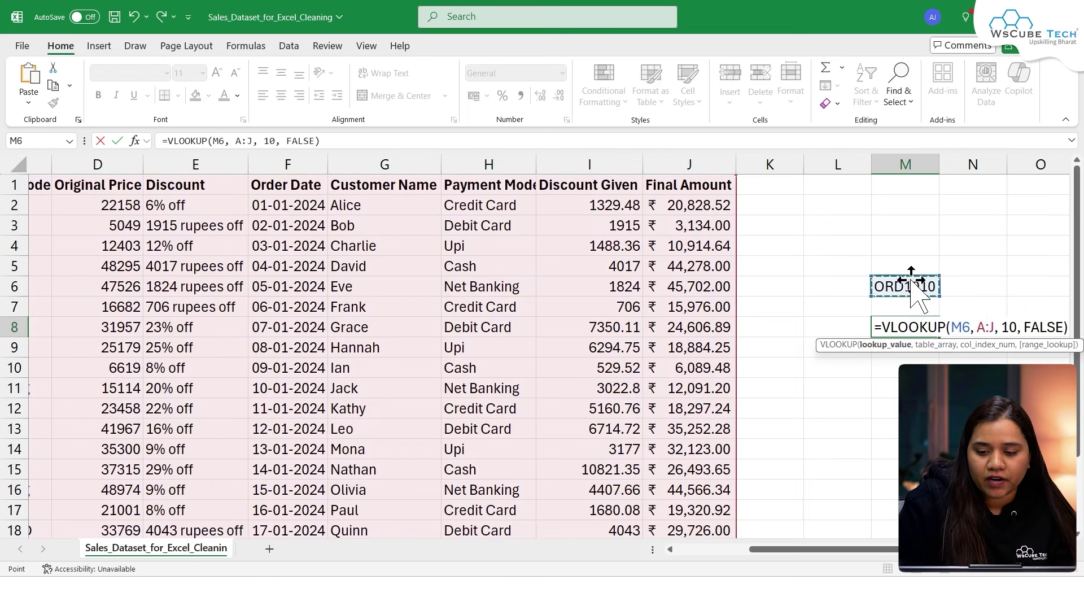
pyautogui.press('Return')
pyautogui.click(912, 332)
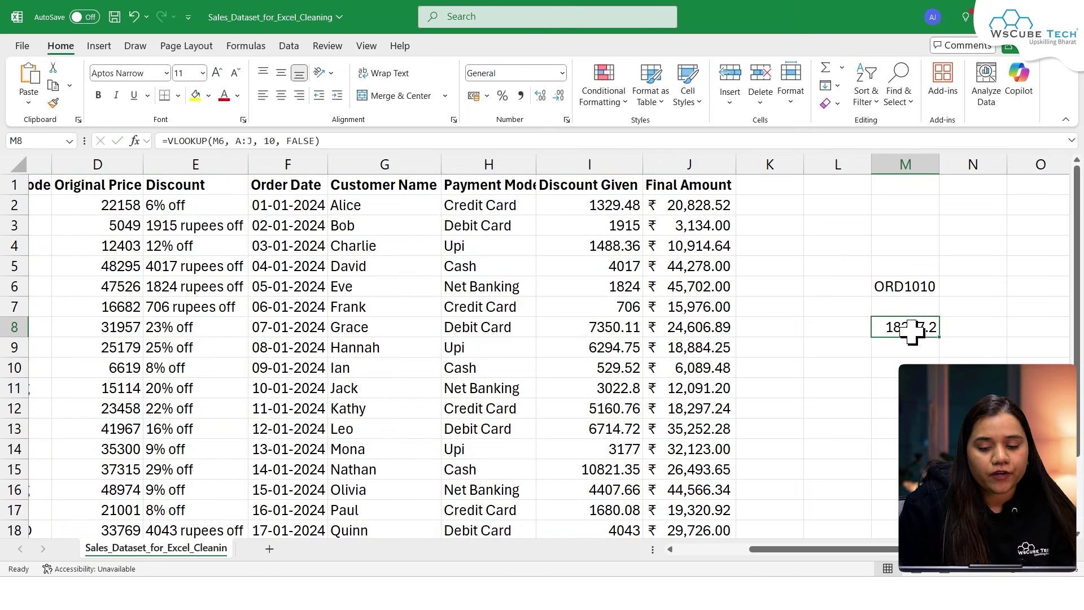
# Change M6 to the order ID from row 13 and compare the lookup result with the final amount in J13.
pyautogui.doubleClick(904, 285)
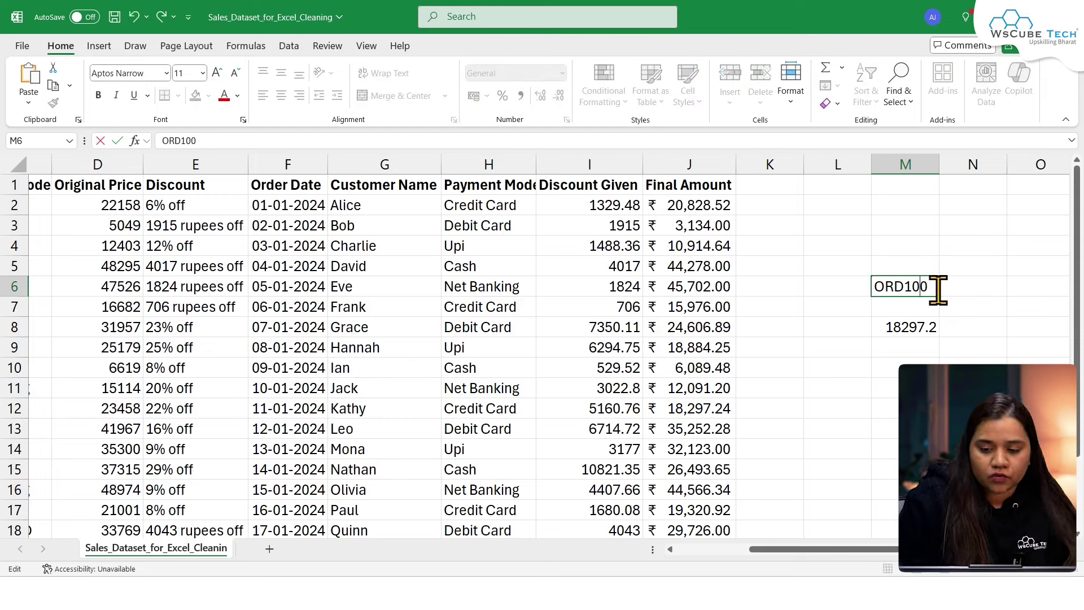
pyautogui.write('12')
pyautogui.press('Return')
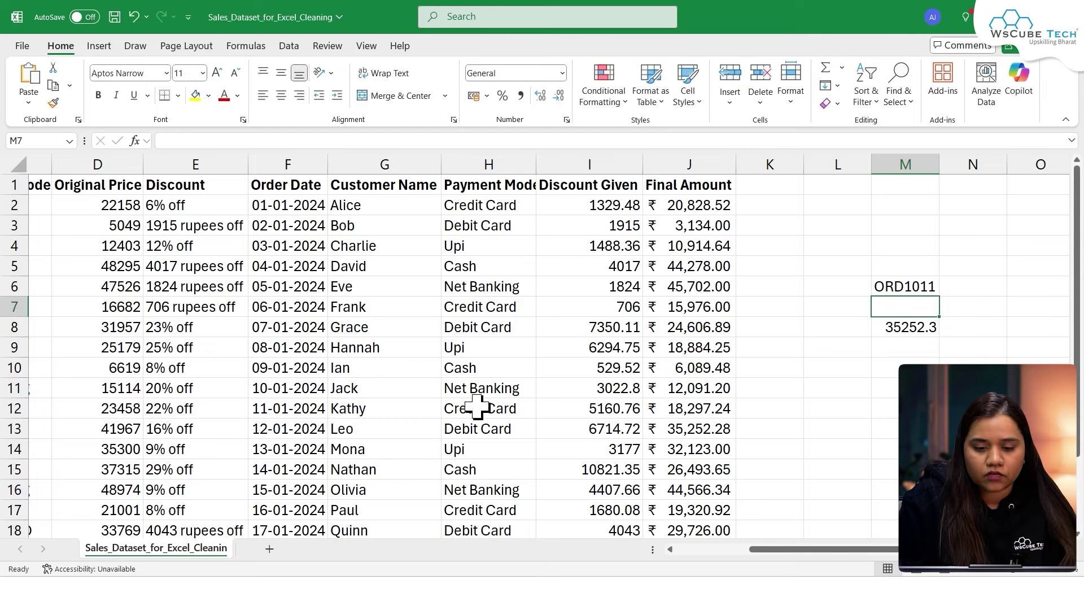
pyautogui.click(684, 428)
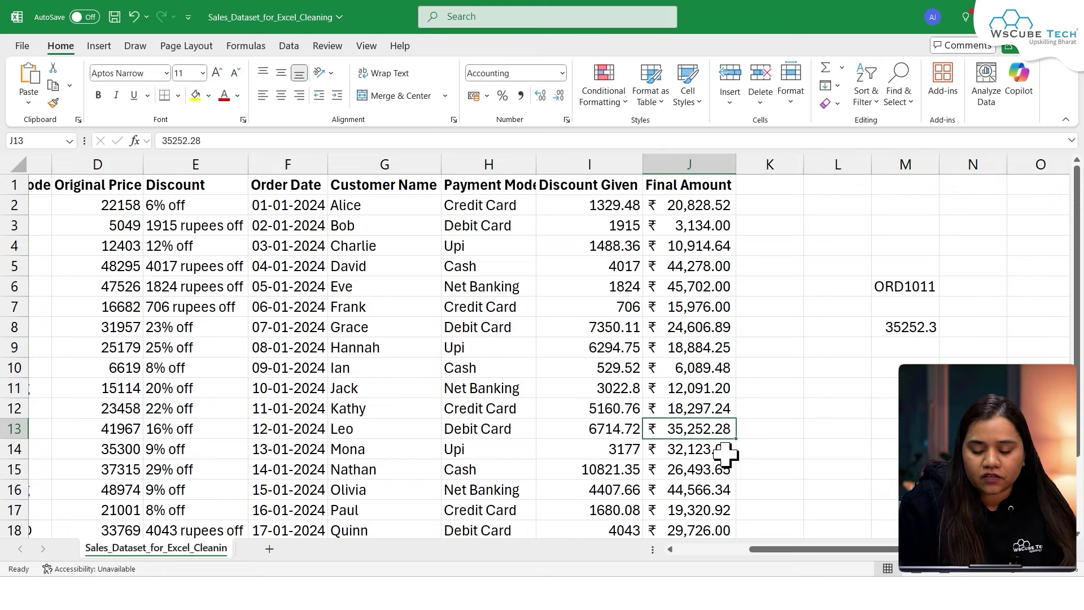
pyautogui.hscroll(-3, 683, 449)
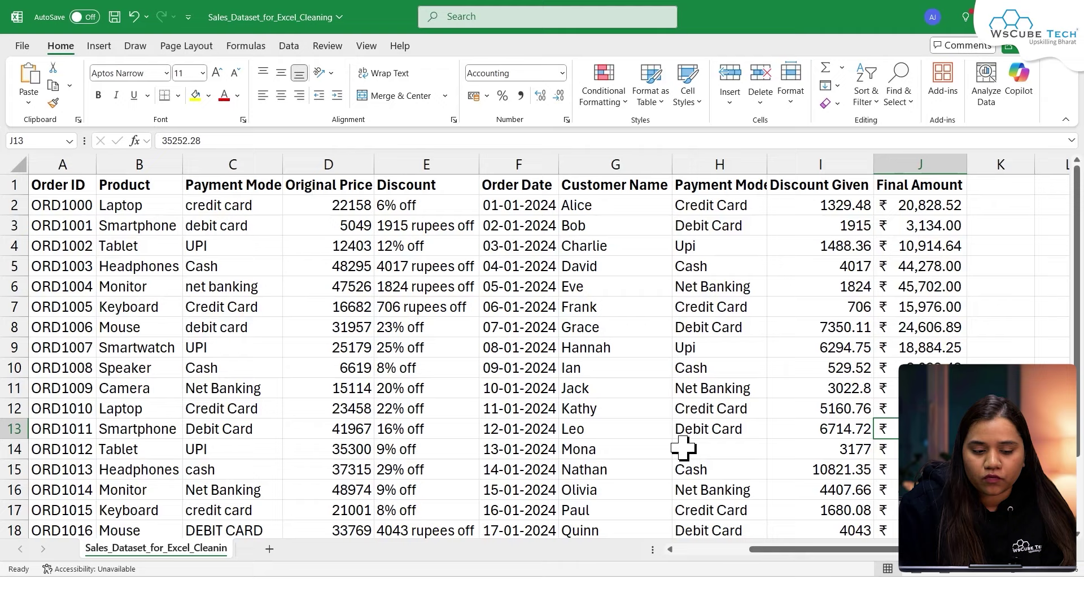
pyautogui.hscroll(4, 607, 450)
pyautogui.hscroll(-4, 605, 451)
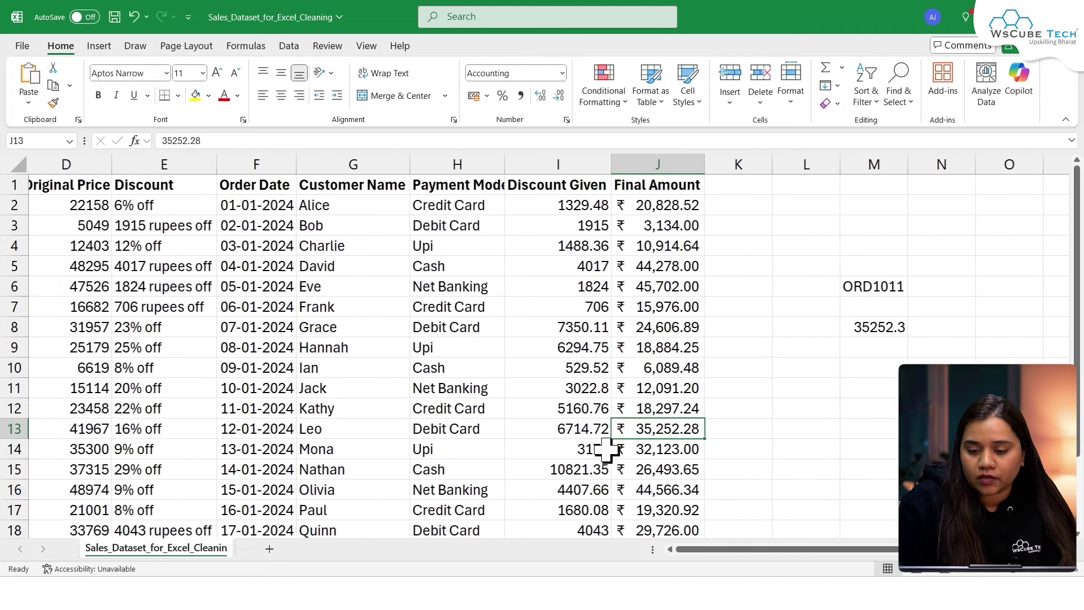
pyautogui.hscroll(-1, 606, 450)
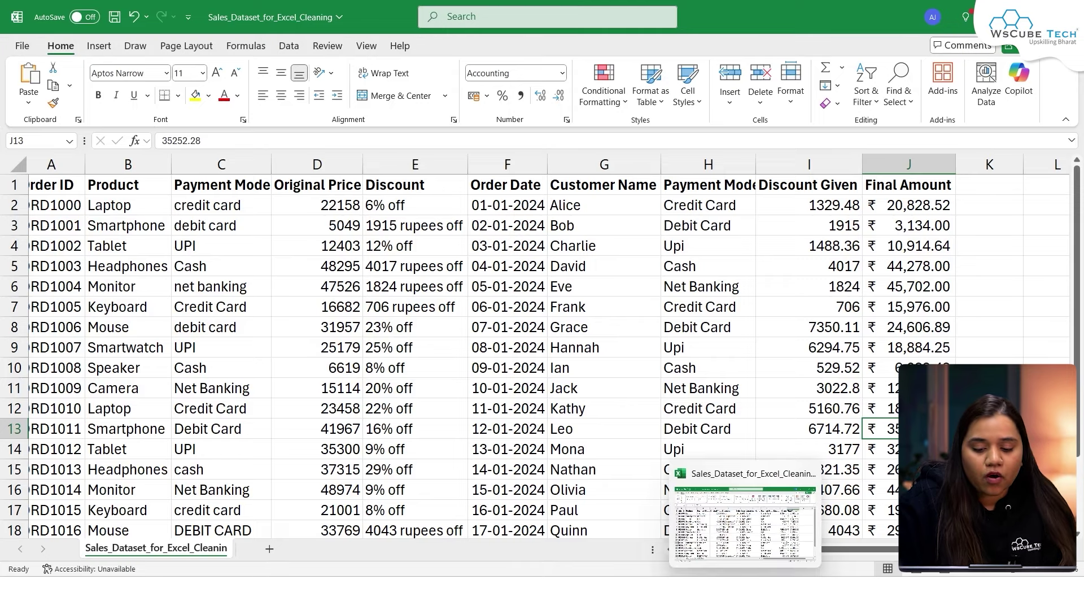
# Switch to ChatGPT, quote the Step 1 formula for extracting numeric discount values, and send "explain this formula to me".
pyautogui.click(622, 593)
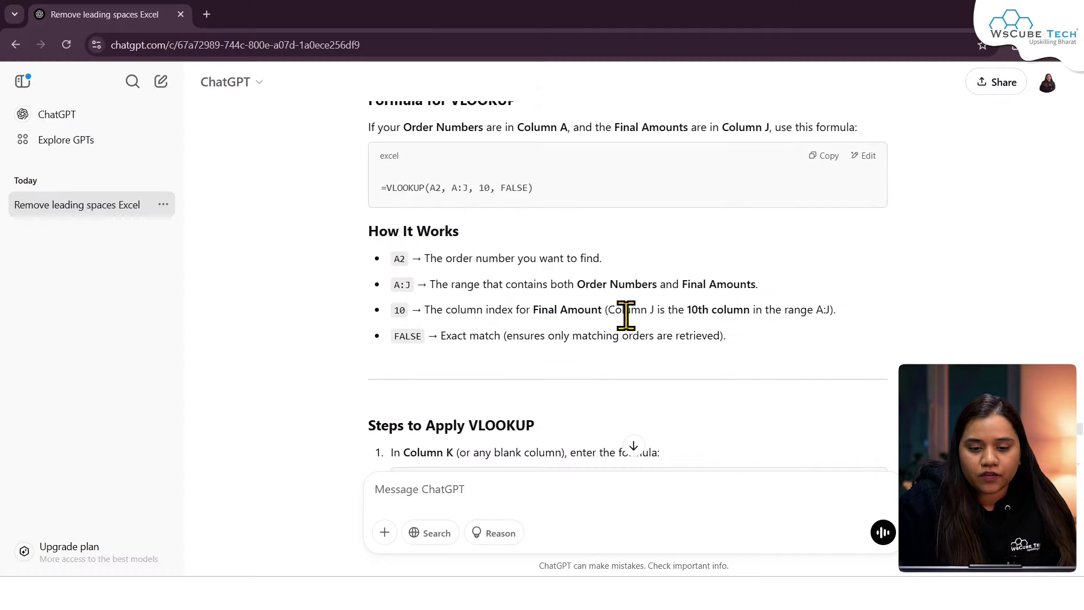
pyautogui.scroll(10, 625, 315)
pyautogui.scroll(10, 625, 261)
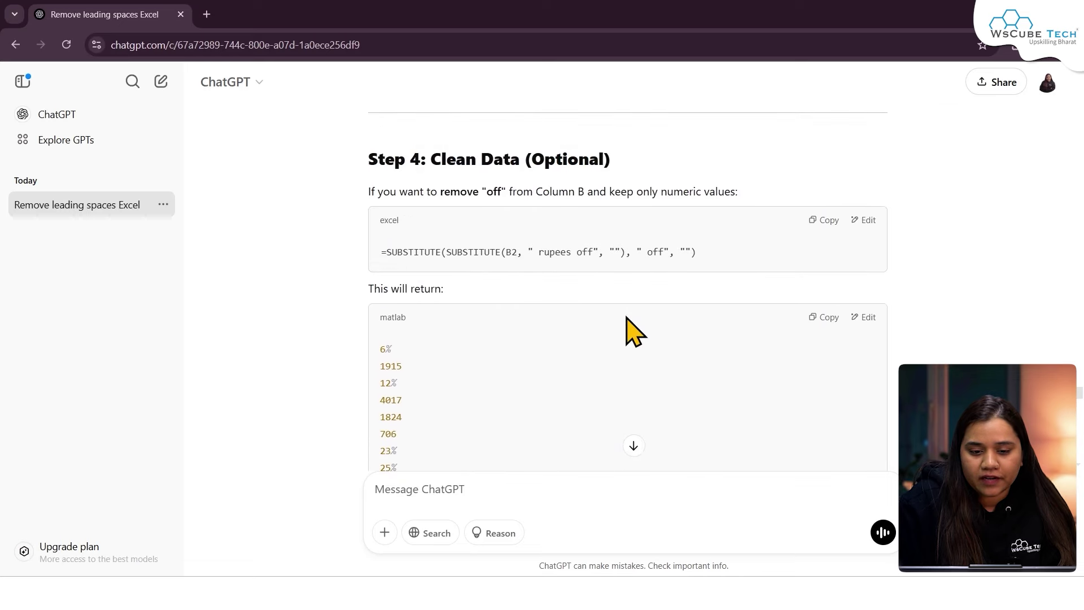
pyautogui.tripleClick(442, 376)
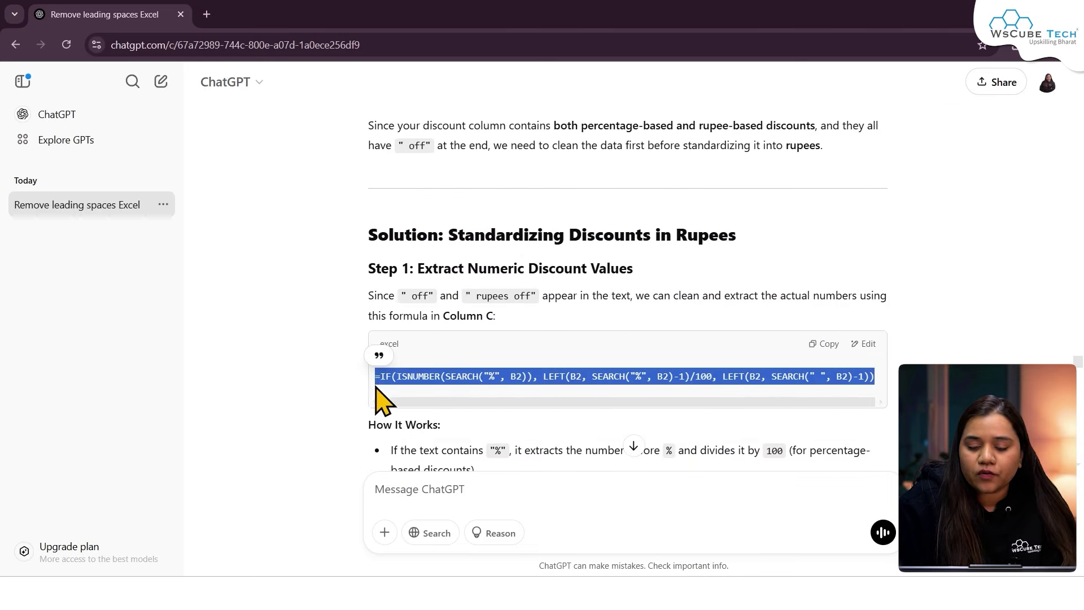
pyautogui.click(381, 358)
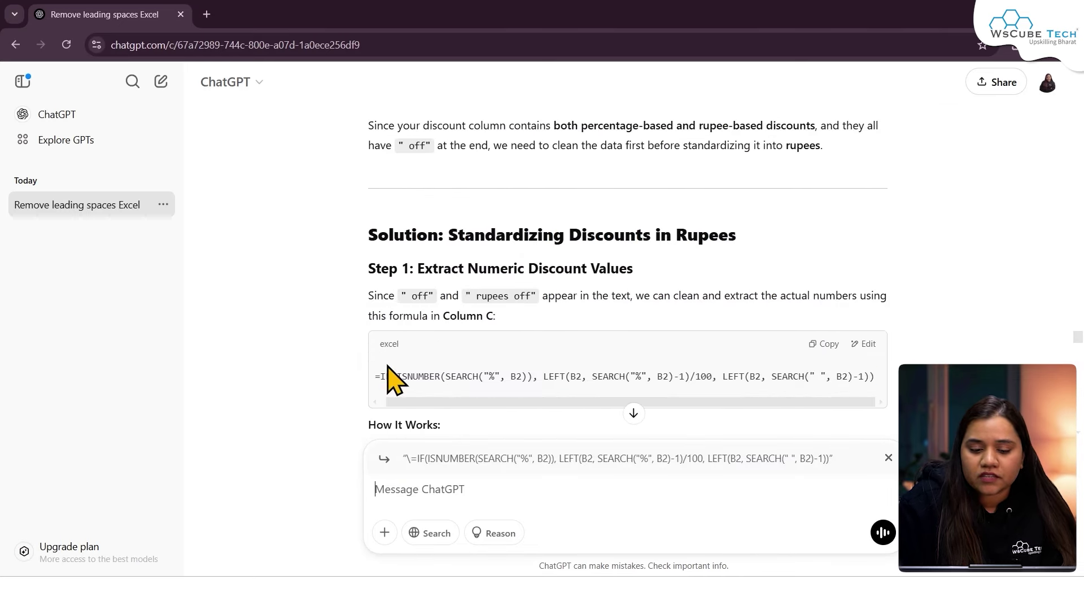
pyautogui.write('explain this formu')
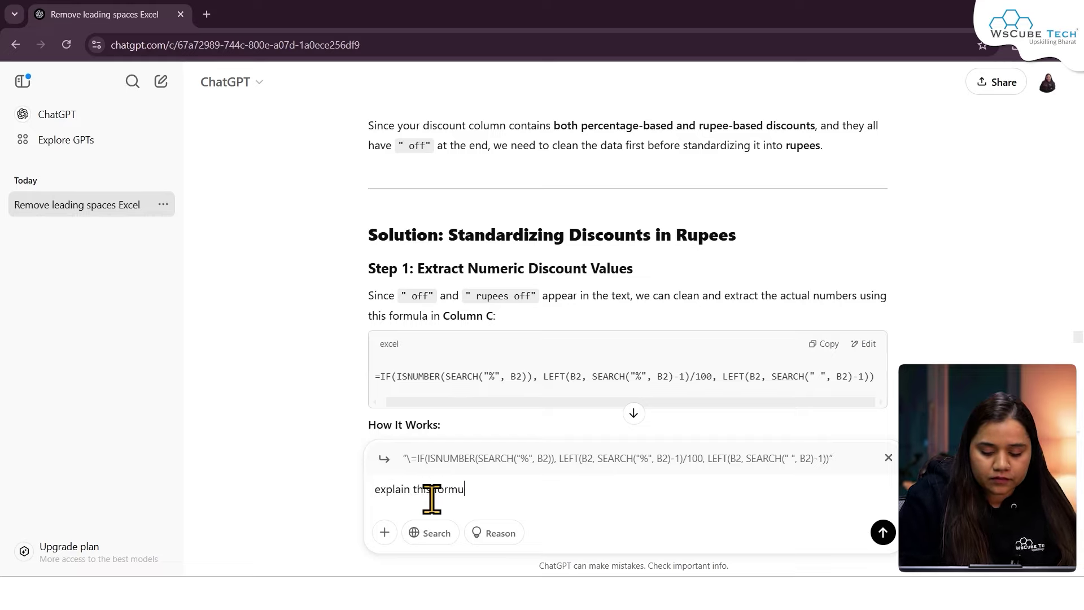
pyautogui.write('la to me')
pyautogui.press('Return')
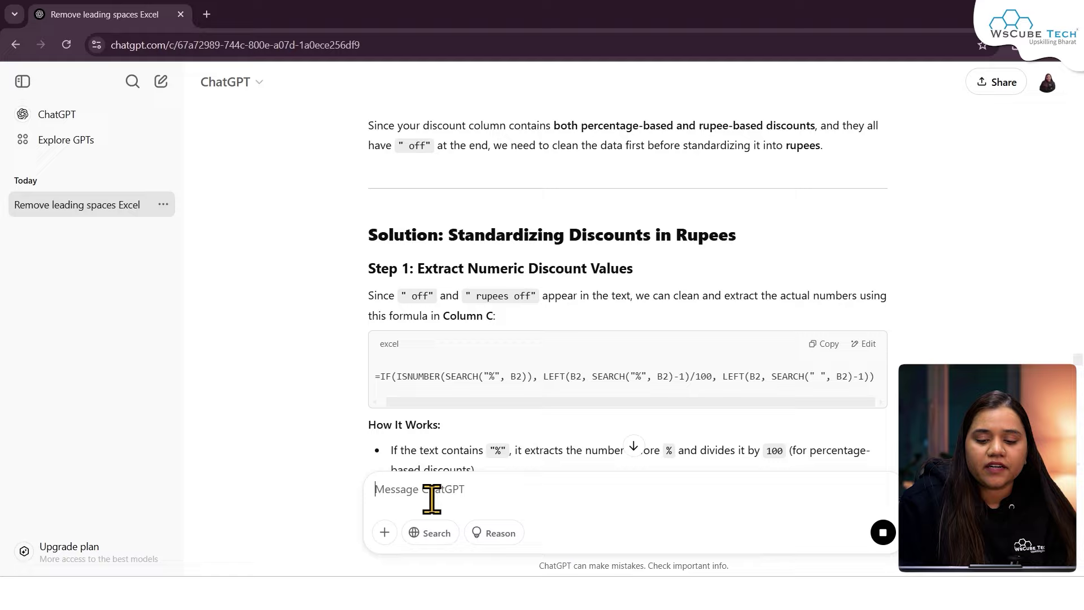
# Read the new explanation of the discount formula, including its purpose, example outputs and the breakdown of each function.
pyautogui.scroll(-10, 574, 307)
pyautogui.scroll(-20, 574, 358)
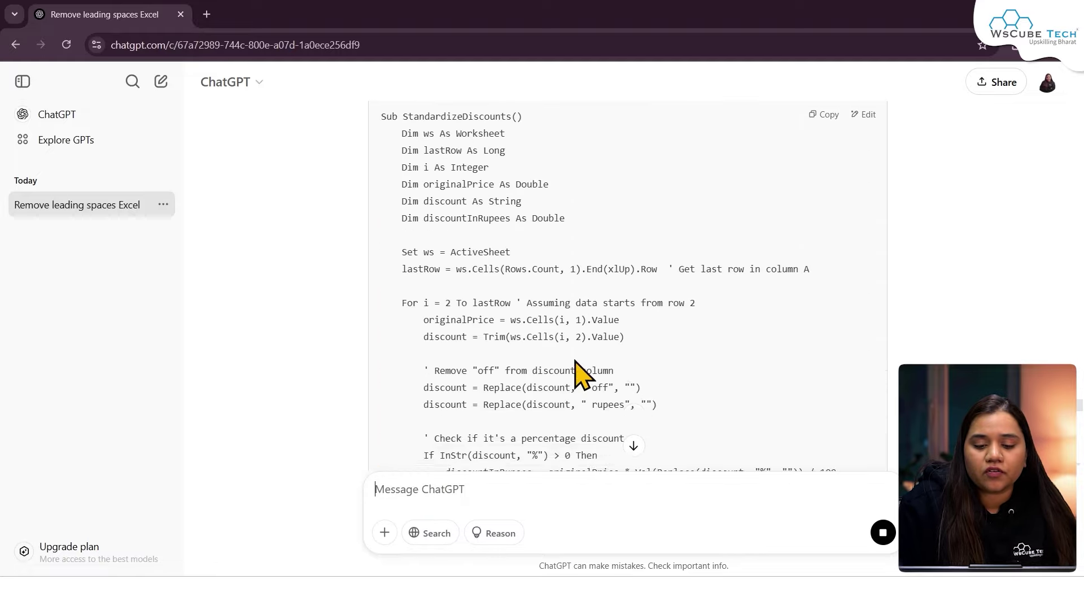
pyautogui.scroll(-2, 582, 373)
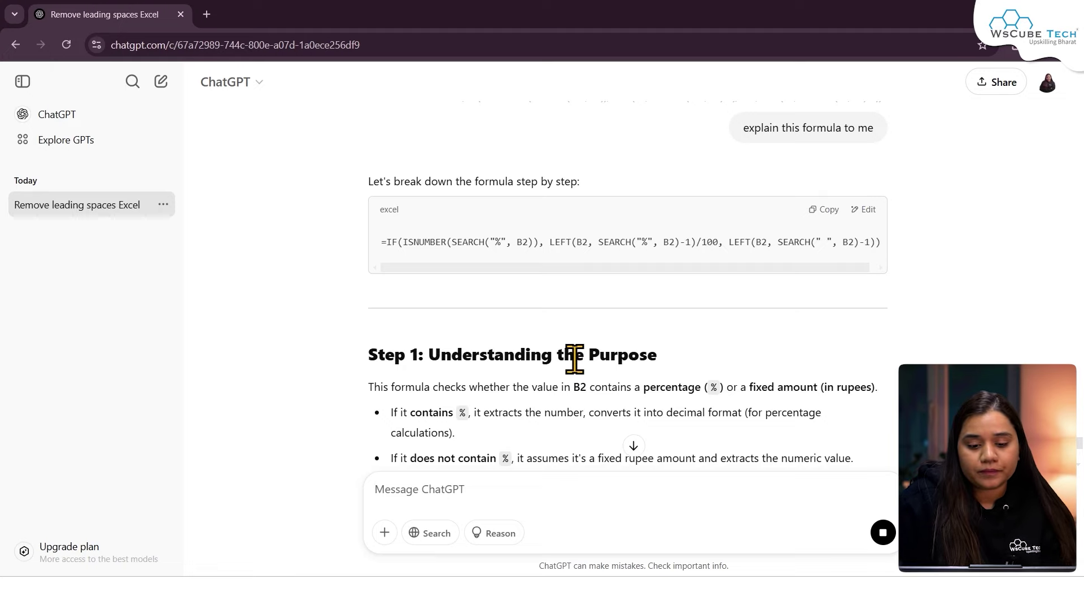
pyautogui.scroll(-4, 574, 359)
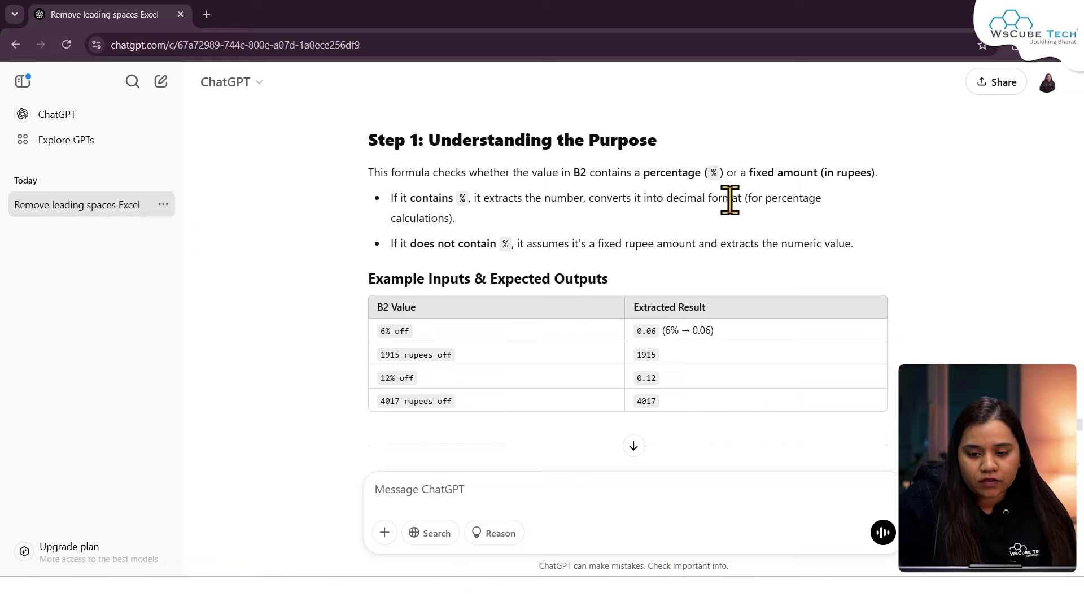
pyautogui.scroll(-3, 515, 390)
pyautogui.scroll(-2, 516, 389)
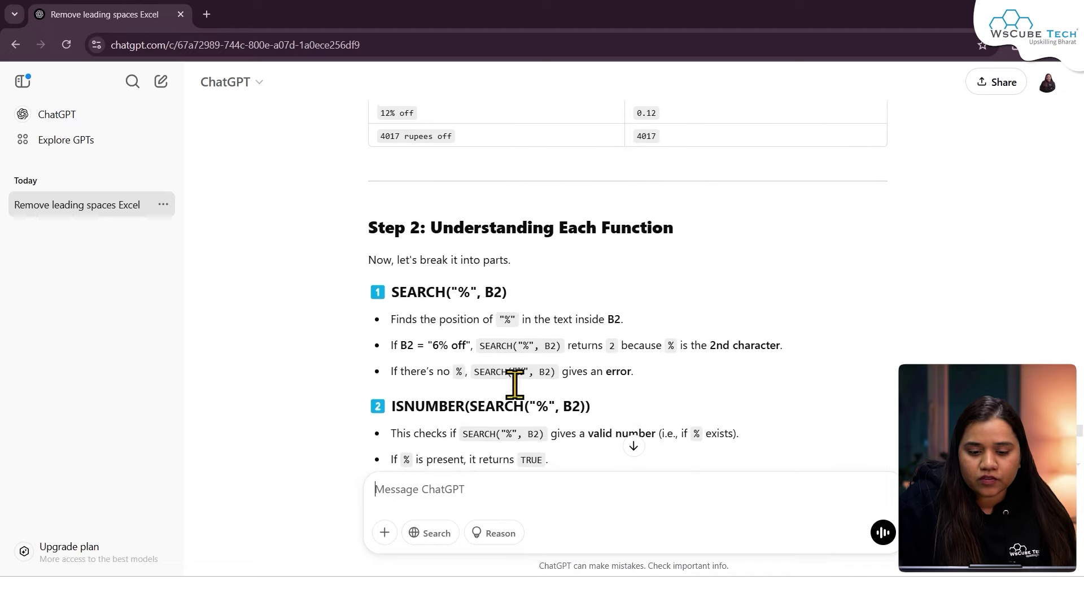